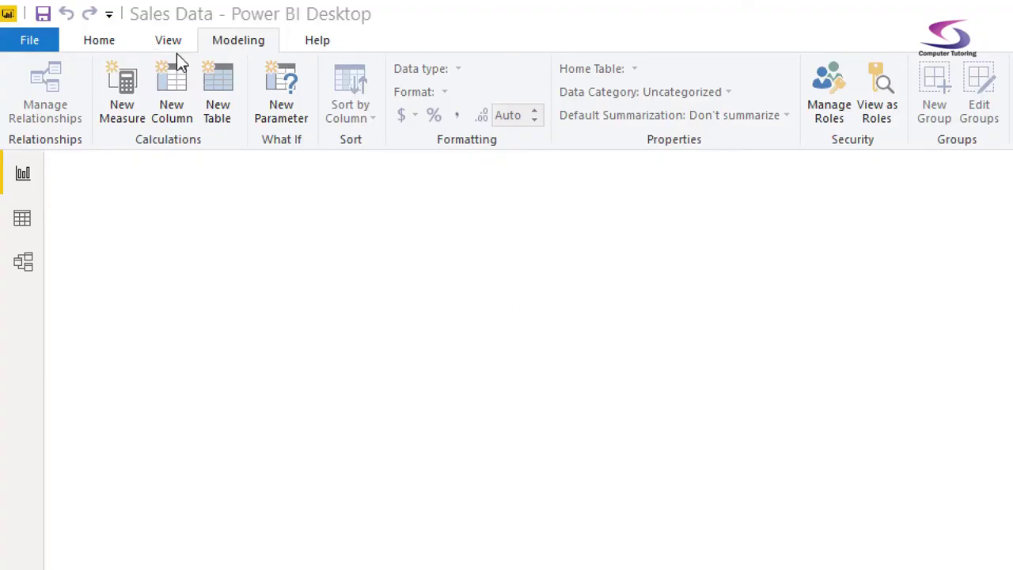
Start a new calculated table and name it DimDate in its formula, followed by an equals sign.
click(217, 77)
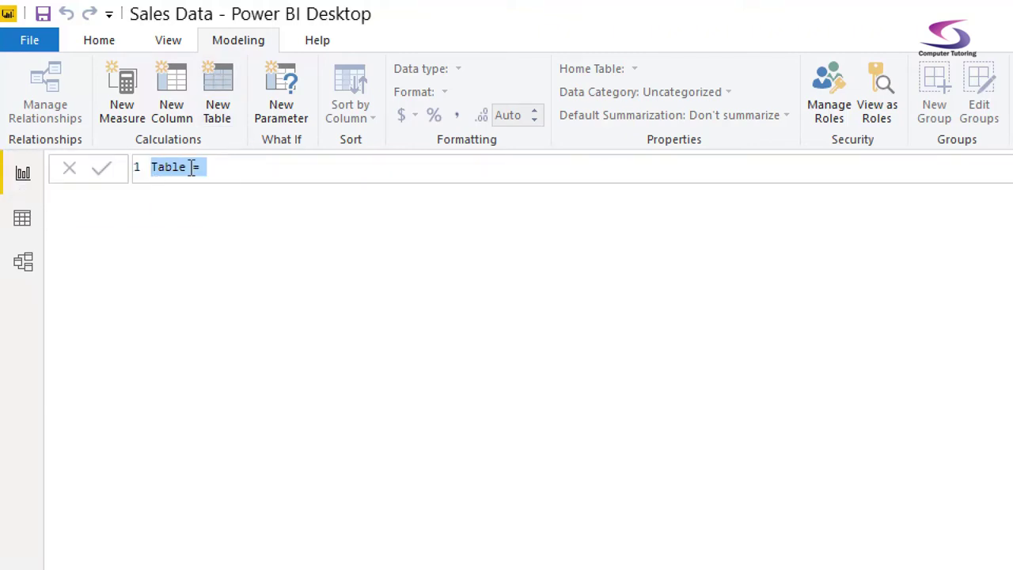
text(DimDate)
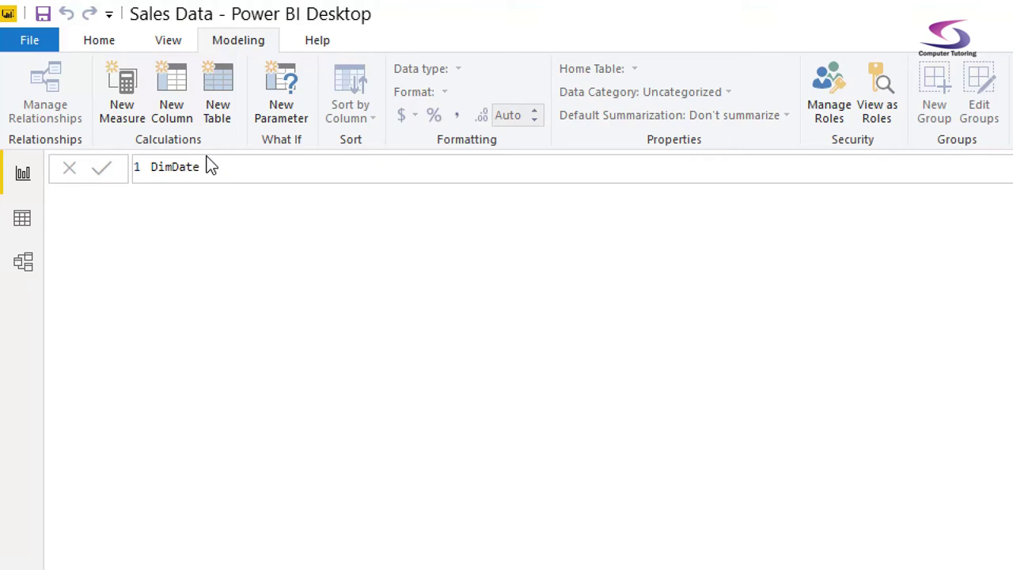
text( =)
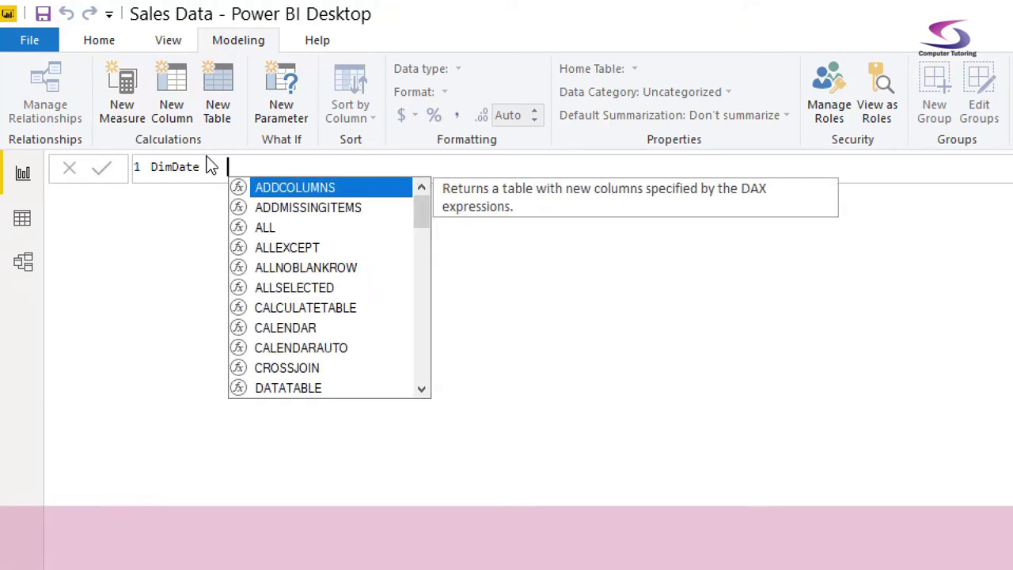
key(shift+Return)
key(Tab)
key(Tab)
key(BackSpace)
key(BackSpace)
key(BackSpace)
key(BackSpace)
key(BackSpace)
key(BackSpace)
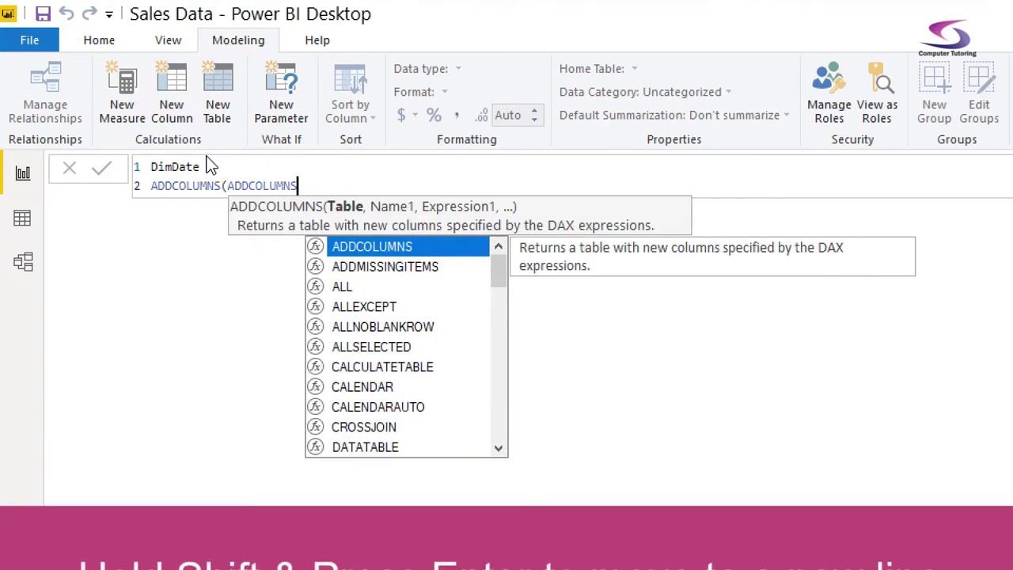
key(BackSpace)
key(BackSpace)
key(BackSpace)
key(BackSpace)
key(BackSpace)
key(BackSpace)
key(BackSpace)
key(BackSpace)
key(BackSpace)
key(BackSpace)
key(BackSpace)
key(BackSpace)
key(BackSpace)
key(BackSpace)
key(BackSpace)
key(BackSpace)
key(BackSpace)
key(BackSpace)
key(BackSpace)
key(BackSpace)
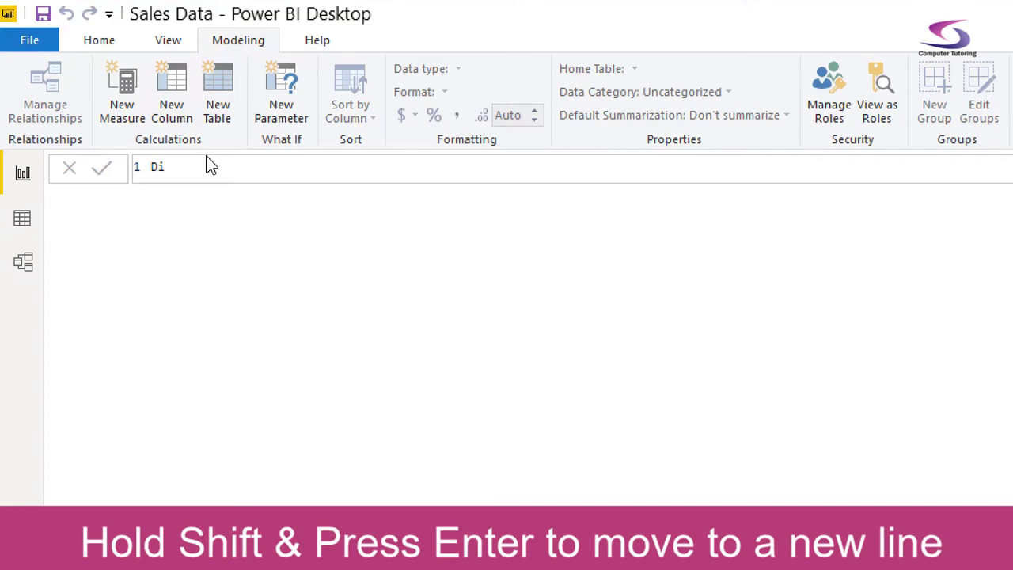
Complete the formula's first line as "DimDate =" and start a second line indented by two levels.
text(mDate =)
key(shift+Return)
key(Escape)
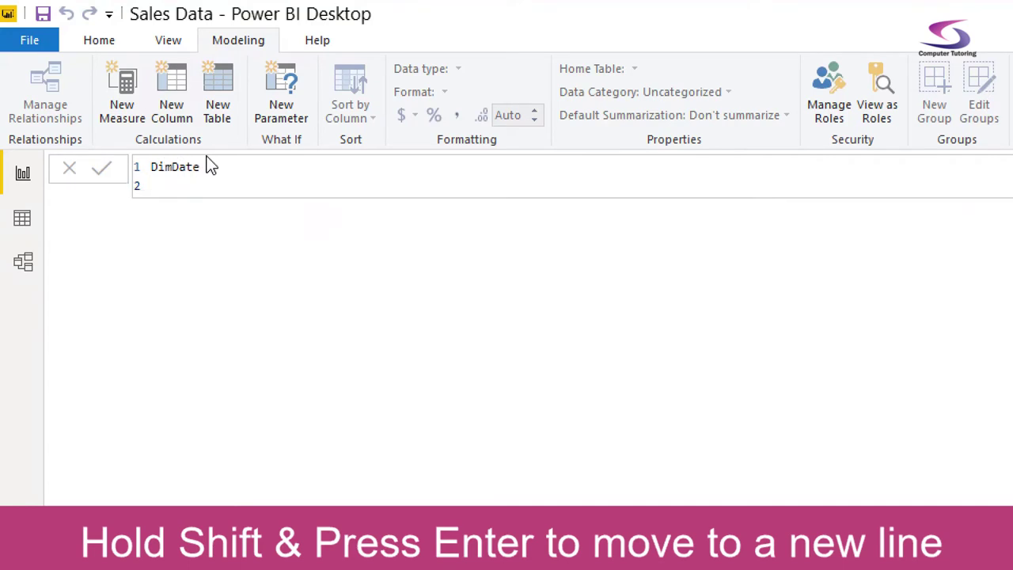
key(Tab)
key(Tab)
Add the CALENDAR function with its closing bracket on a separate line and an indented blank line between for the arguments.
text(CAL)
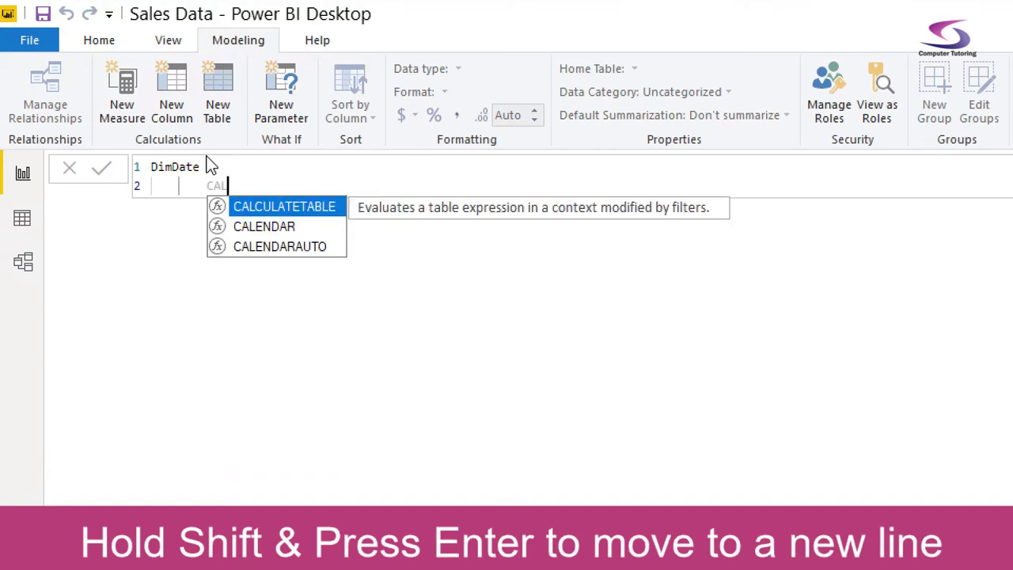
key(Down)
key(Tab)
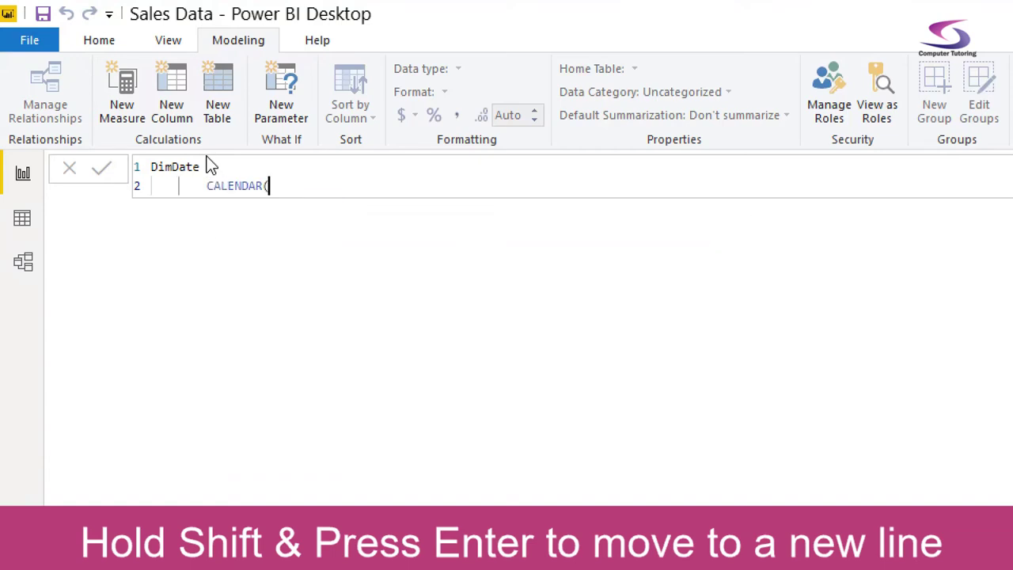
text(()
key(shift+Return)
key(shift+Return)
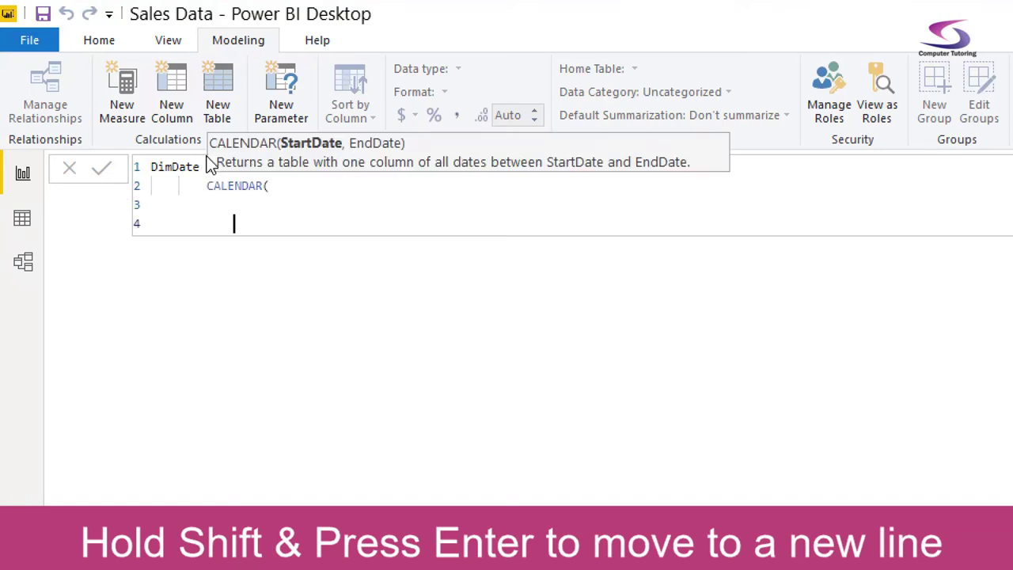
text())
key(Up)
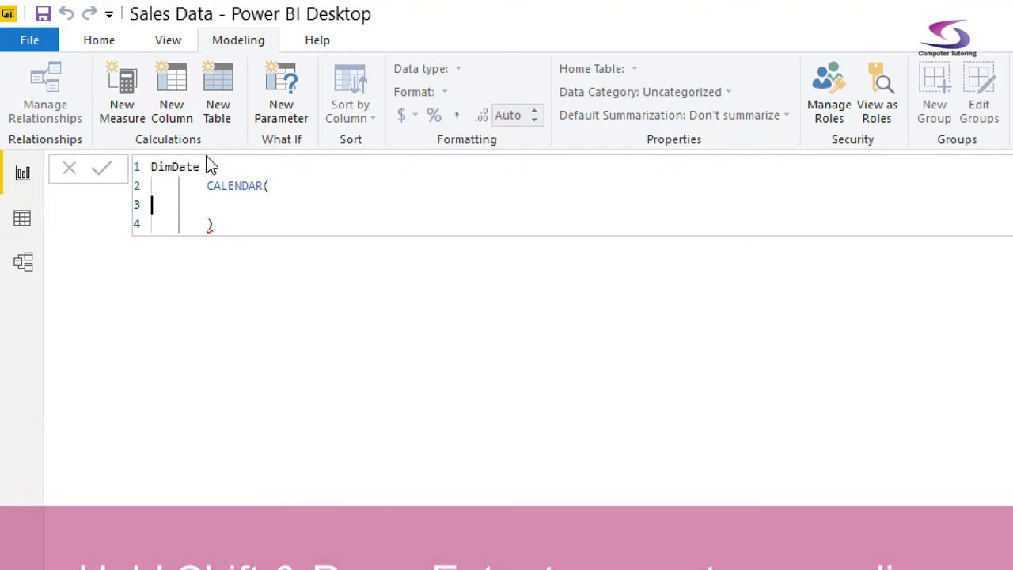
key(Tab)
key(Tab)
key(BackSpace)
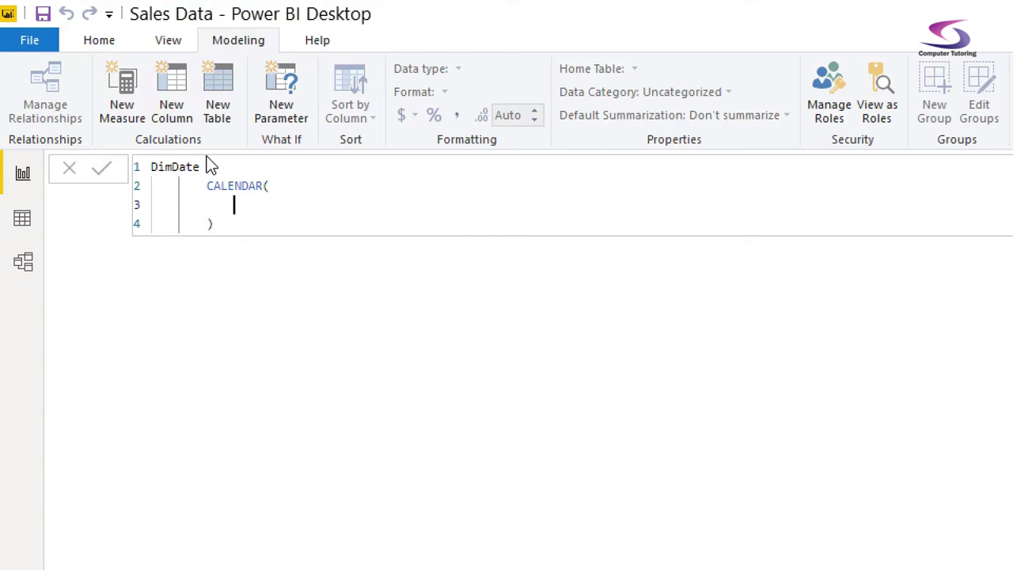
Begin CALENDAR's start date argument with DATE(YEAR( on the indented line.
text(D)
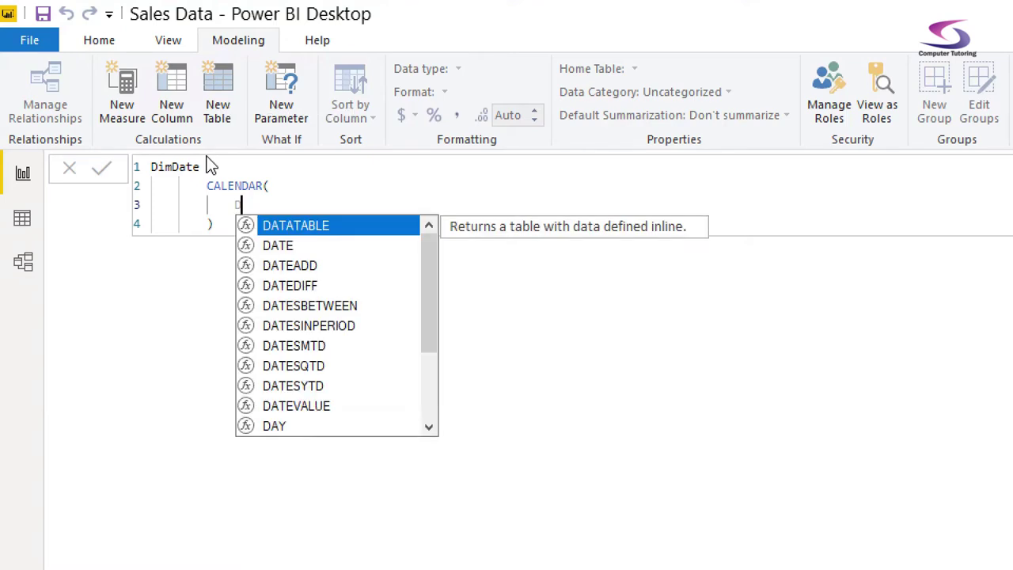
text(ate(YE)
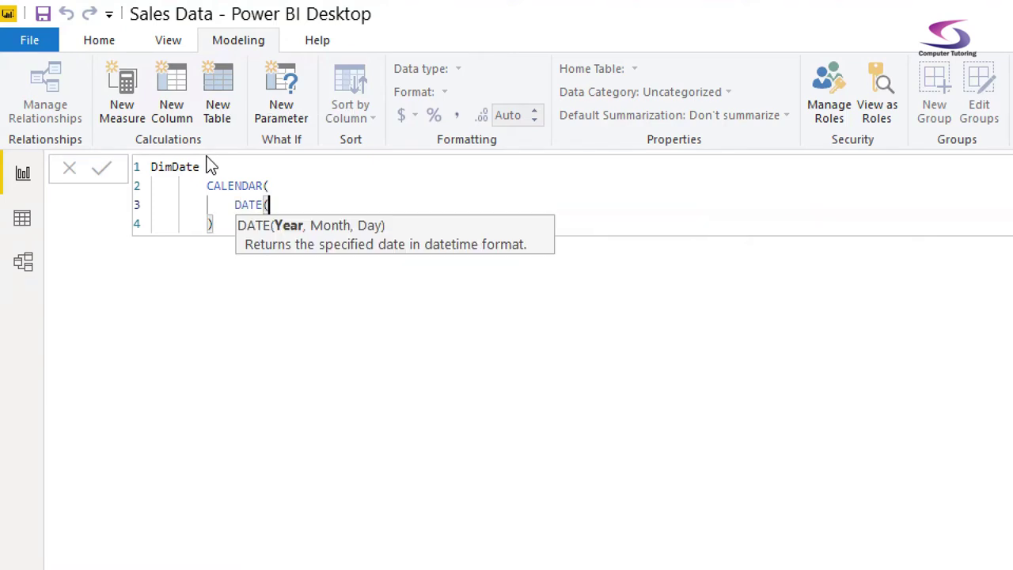
text(AR()
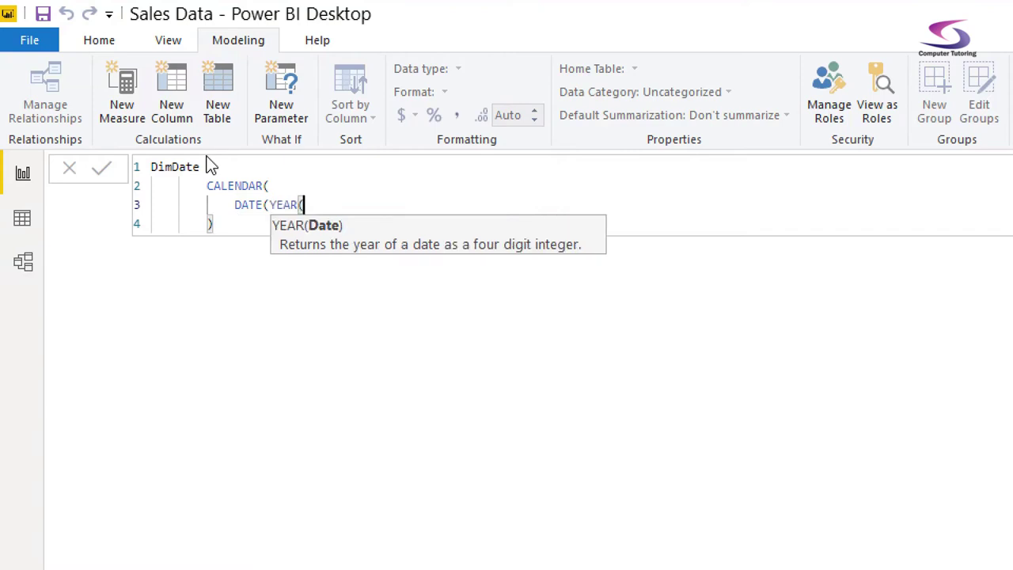
text(fac)
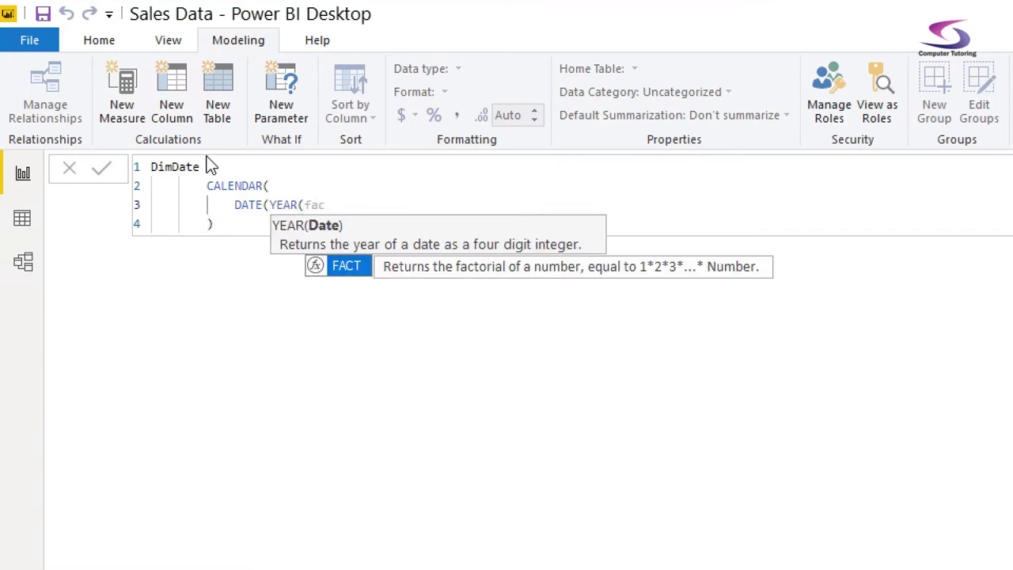
key(BackSpace)
key(BackSpace)
key(BackSpace)
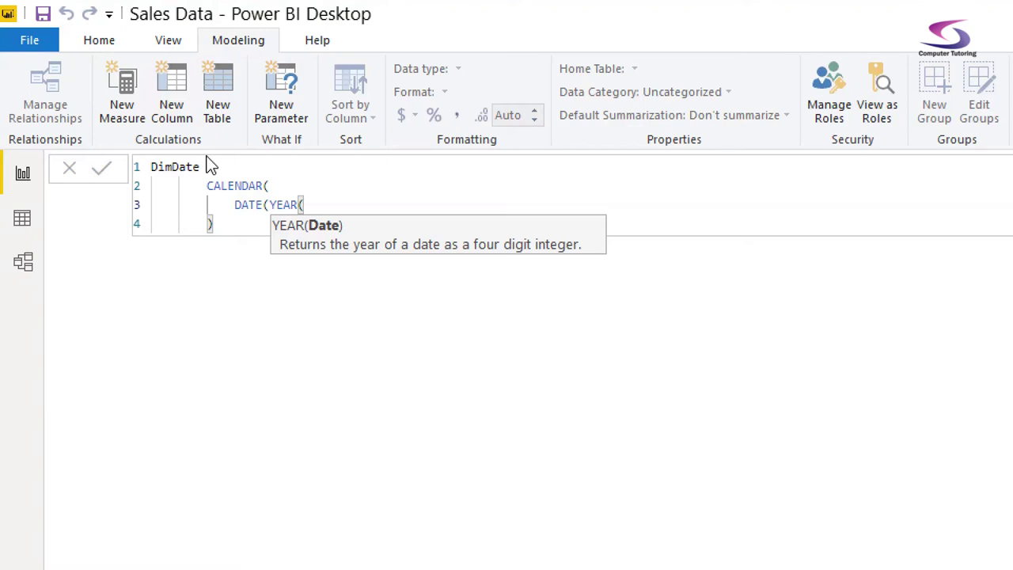
Complete the start date as DATE(YEAR(MIN(factSales[Date Sold]))-1,04,01).
text(MIN(fa)
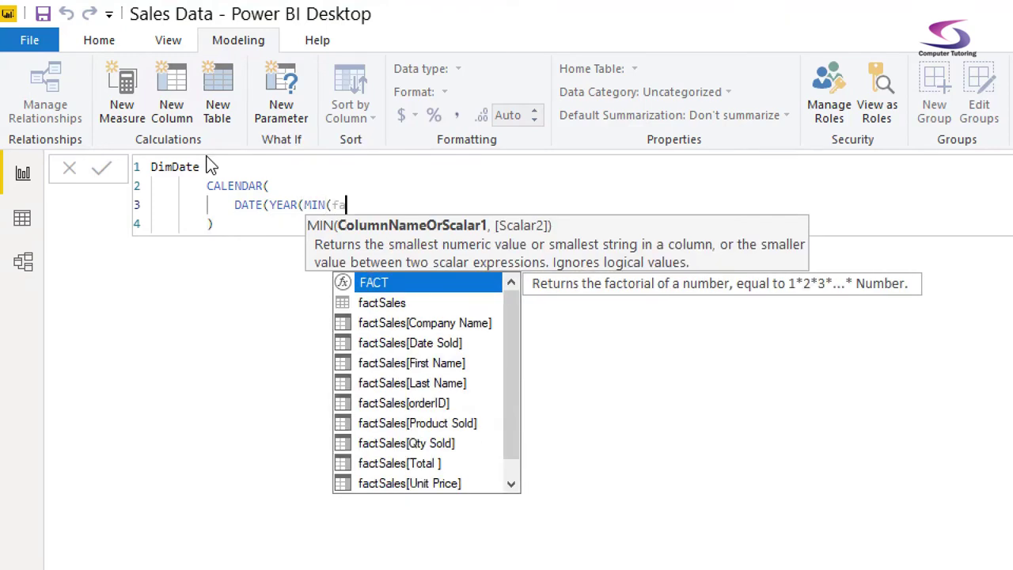
key(Down)
key(Tab)
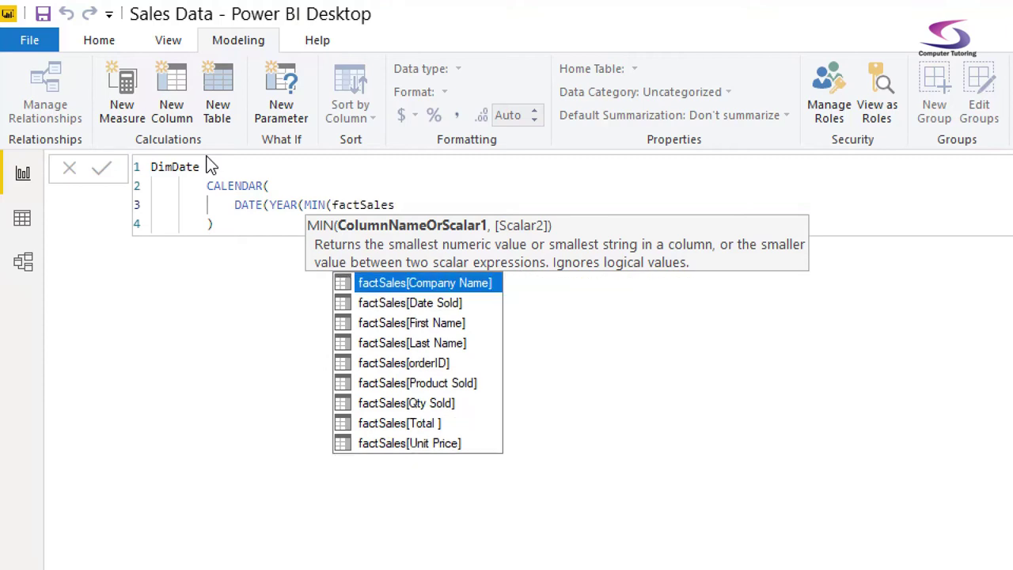
text([or)
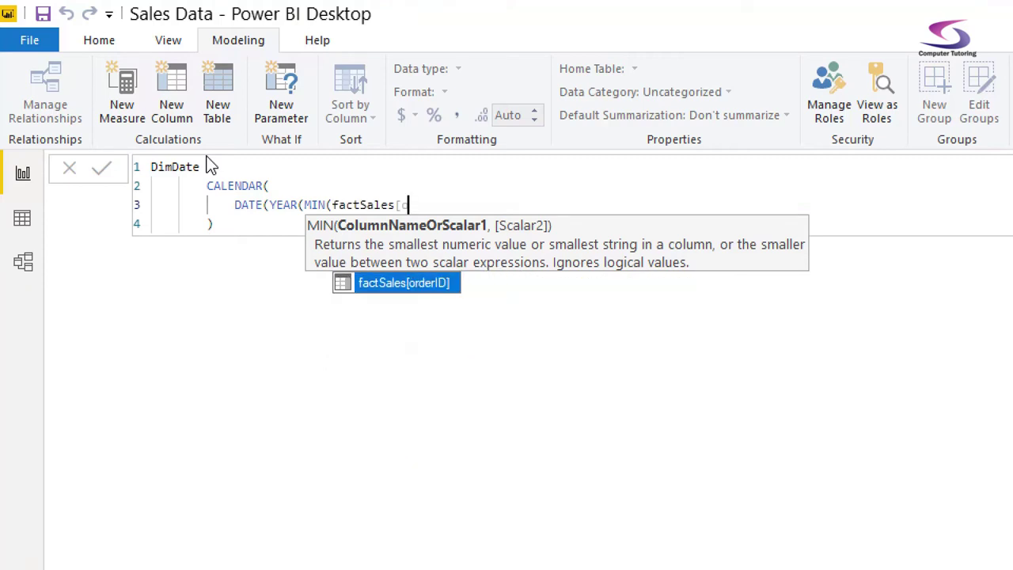
key(BackSpace)
key(BackSpace)
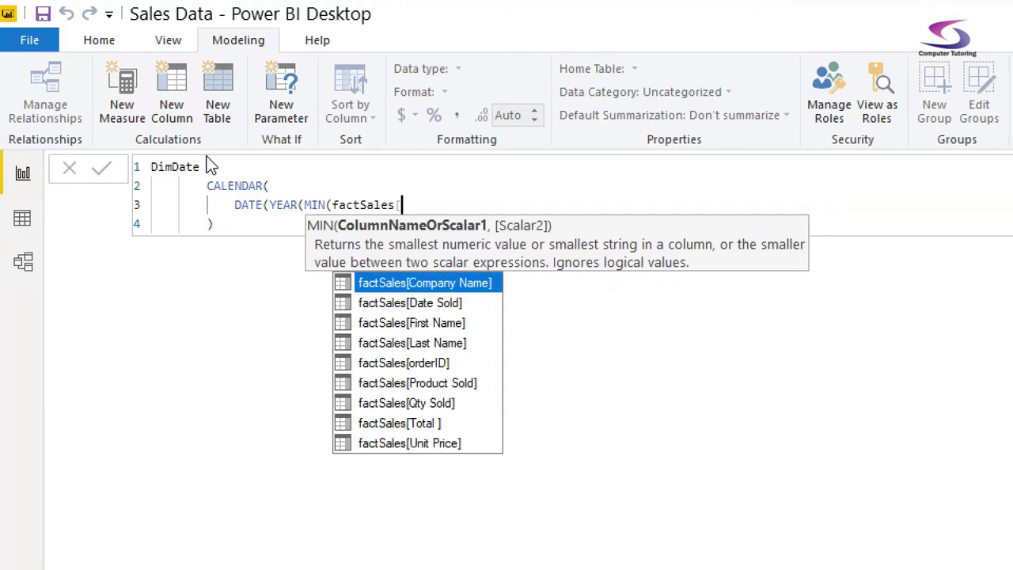
text(d)
key(Tab)
text())
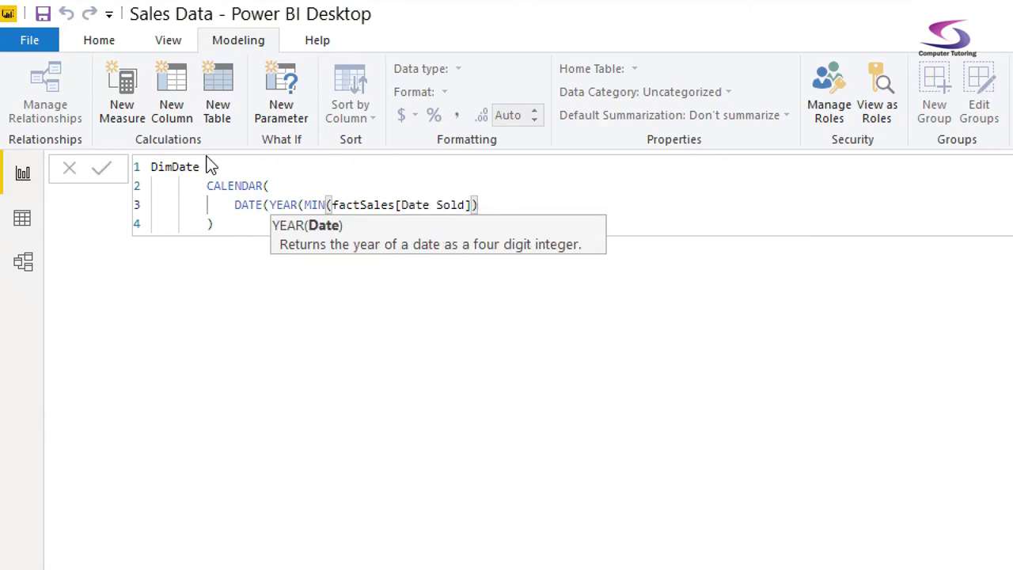
text()-1,)
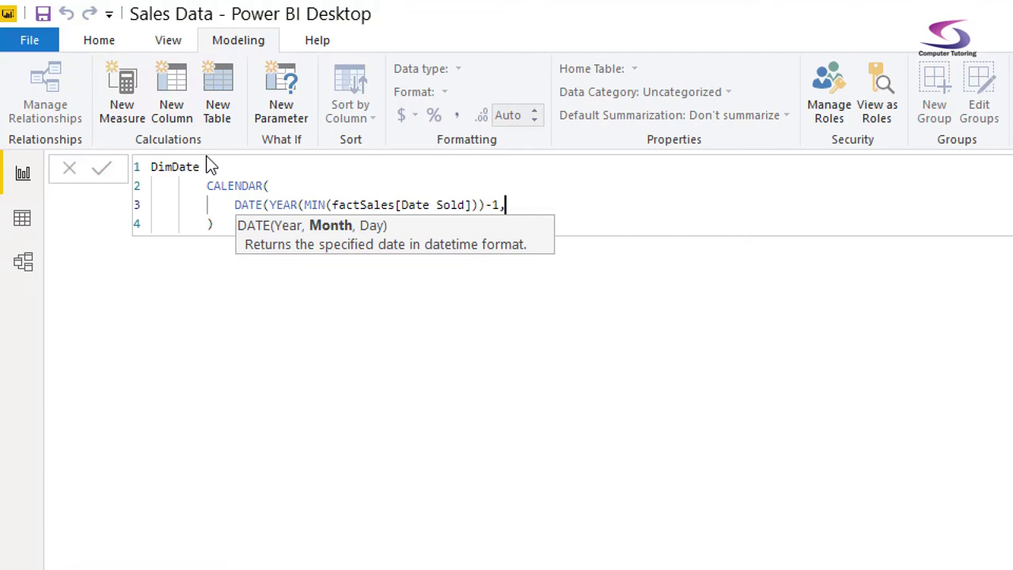
text(04,01))
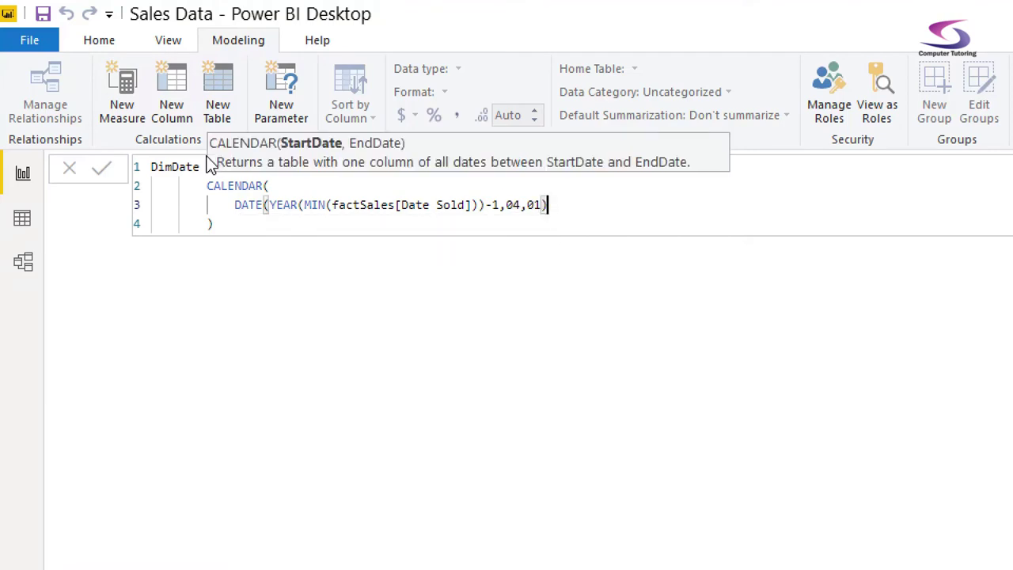
Add a comma after the start date and begin the end date on a new line with DATE(YEAR(MAX(.
text(,)
key(shift+Return)
text(DA)
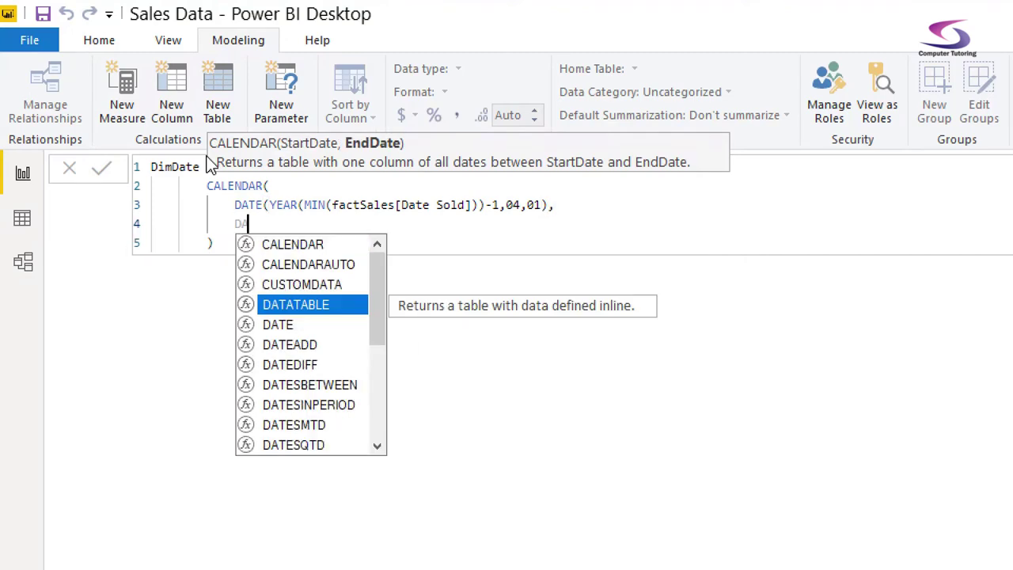
text(TE(YEAR()
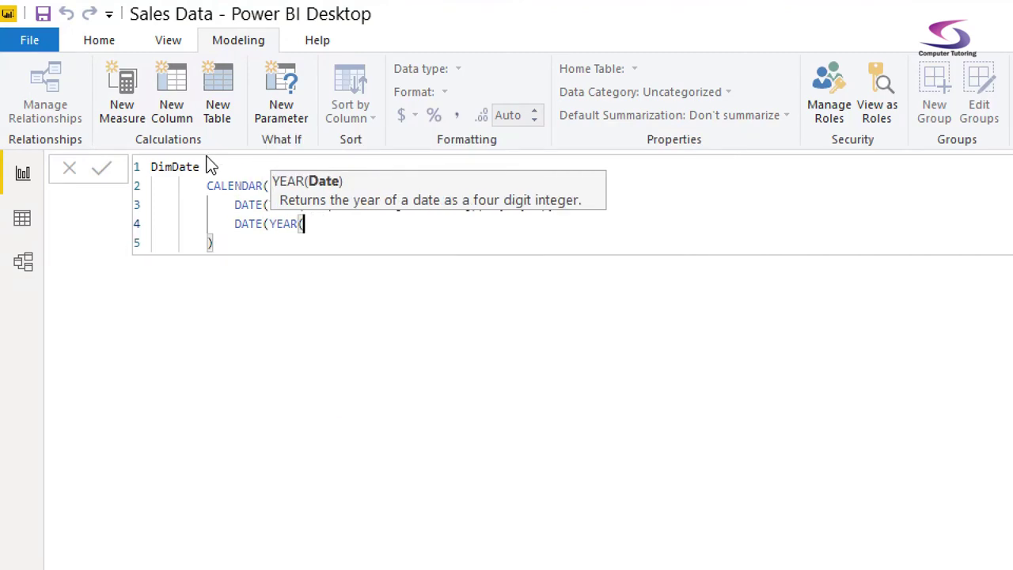
text(MAX()
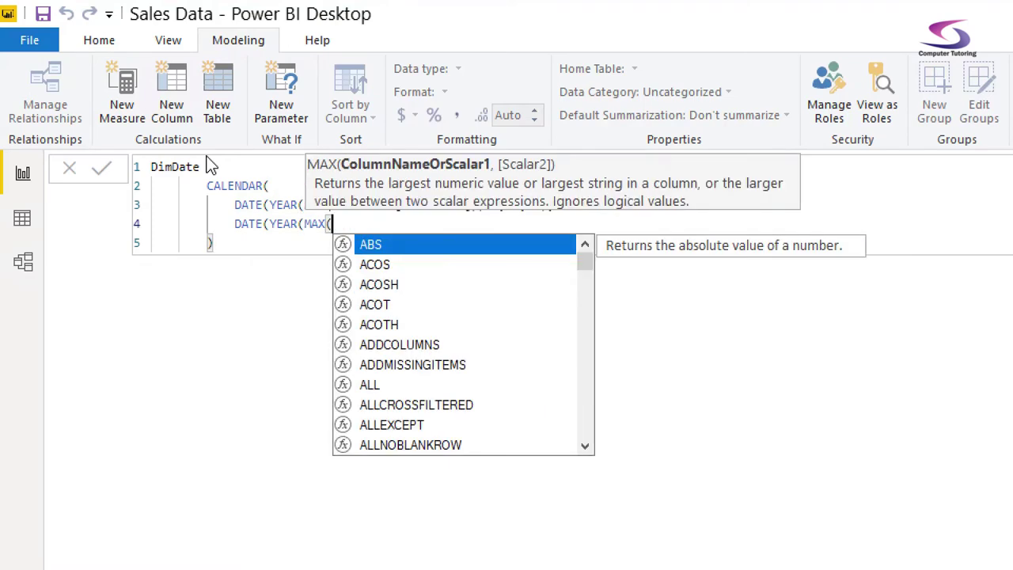
Complete the end date as DATE(YEAR(MAX(factSales[Date Sold]))+1,03,31) and commit the DimDate table formula.
text(fac)
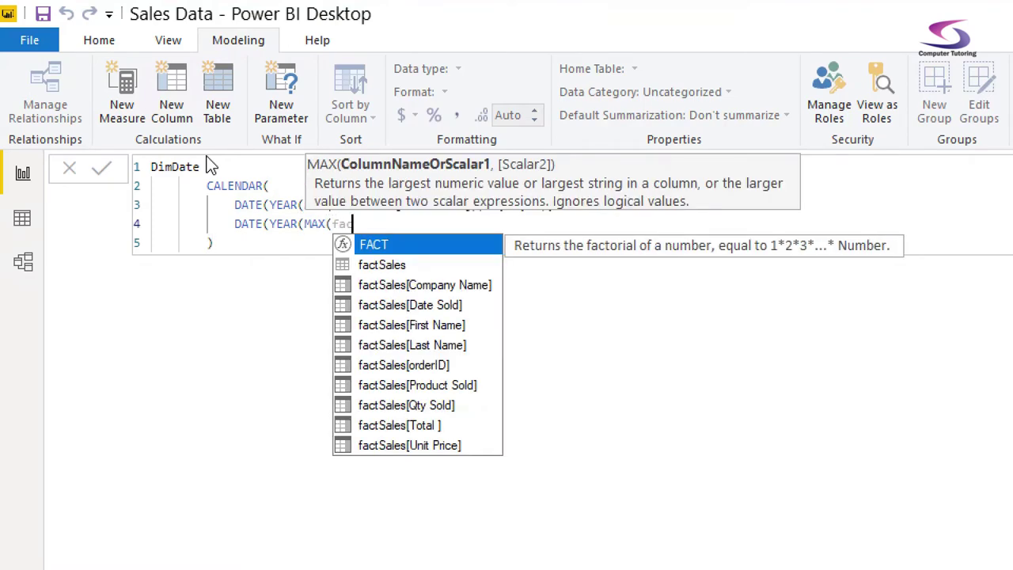
key(Down)
key(Down)
key(Down)
key(Tab)
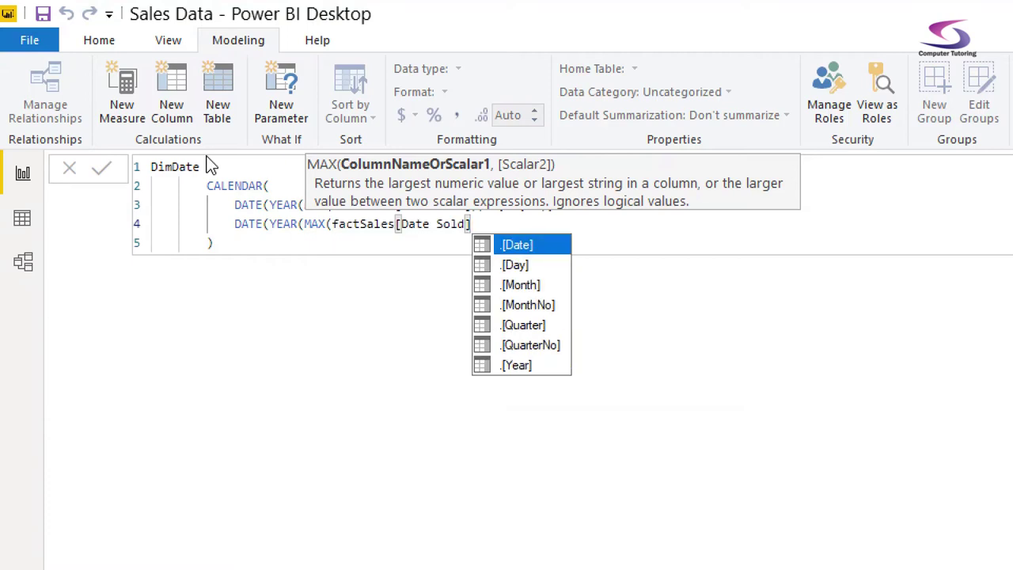
text()))
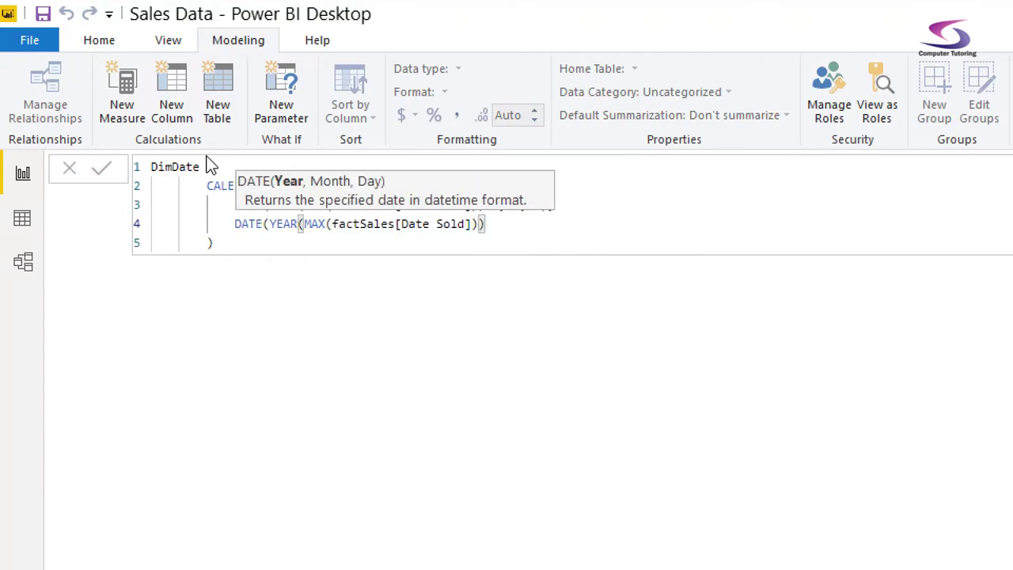
text(+1,)
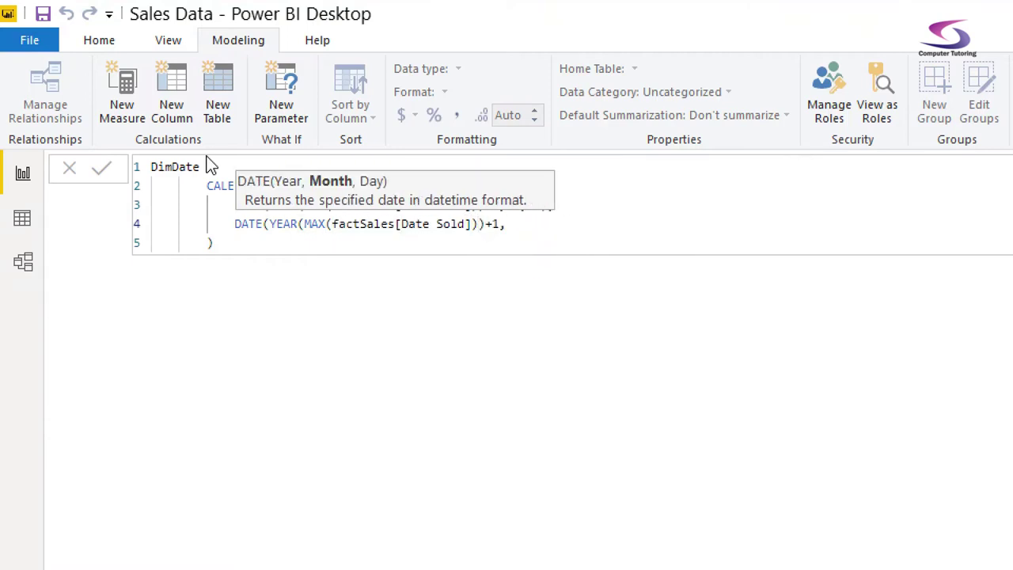
text(03,31))
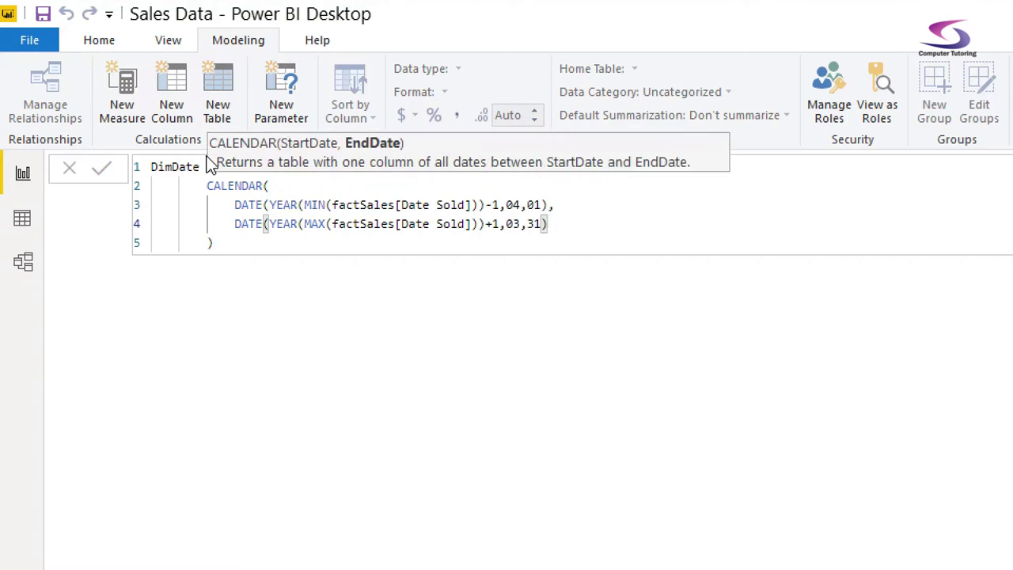
key(Return)
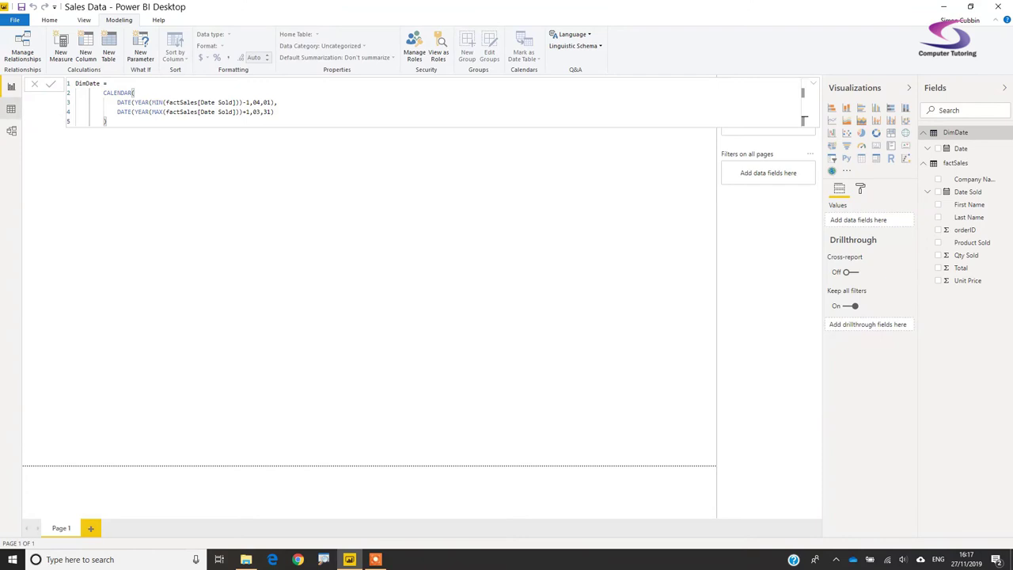
Look over the factSales rows in the data view, and display the DimDate table with its Date column selected.
click(22, 217)
click(955, 162)
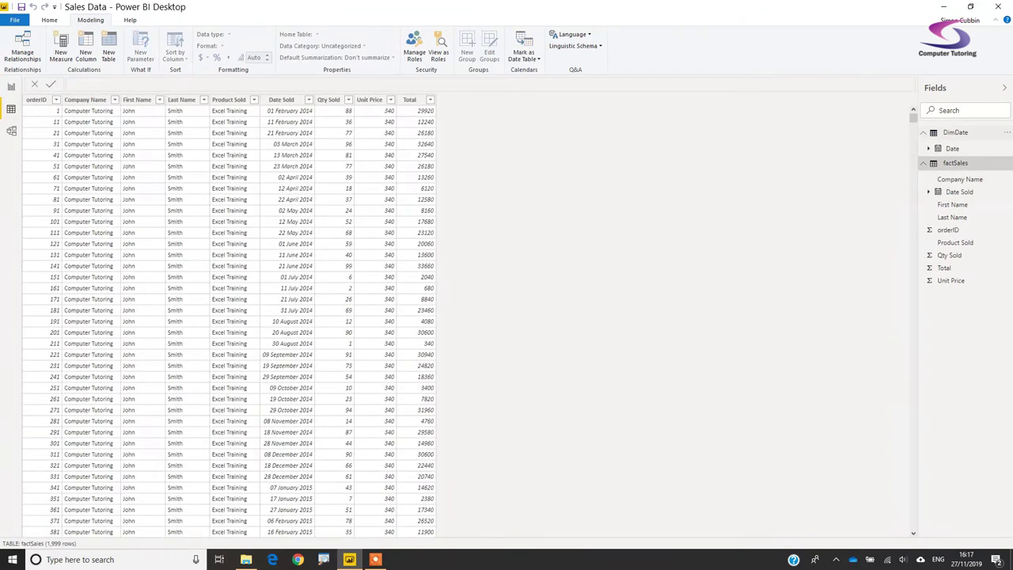
click(956, 132)
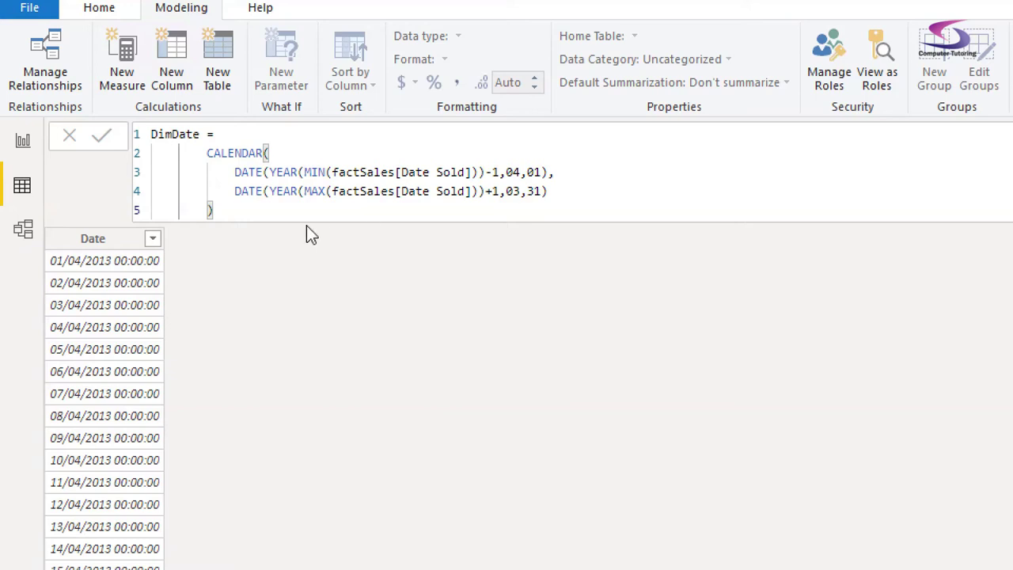
click(116, 268)
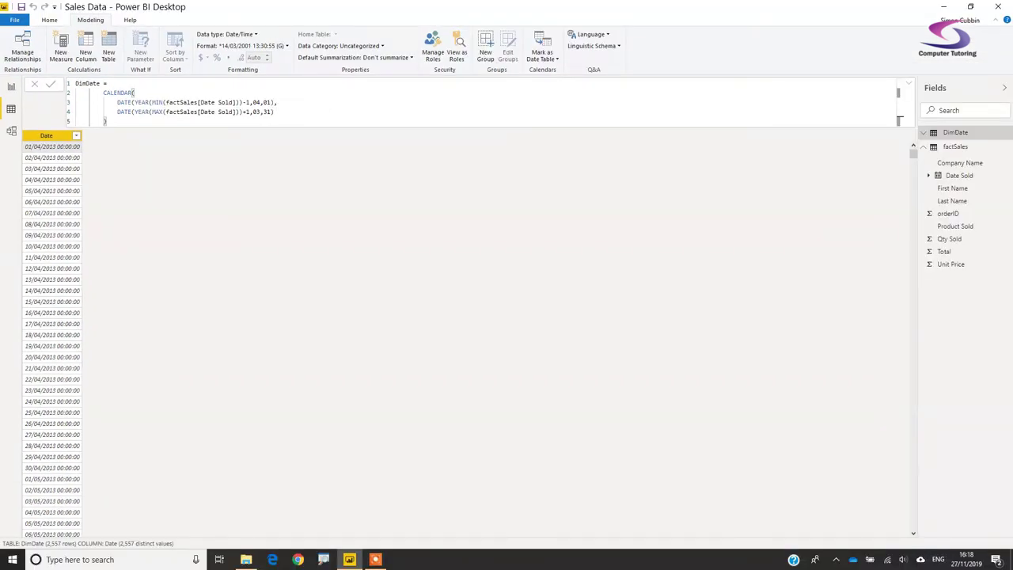
Add a calculated column to DimDate, starting its formula as FinancialYear = IF(MONTH(DimDate[Date])>=4,.
drag(913, 152, 913, 524)
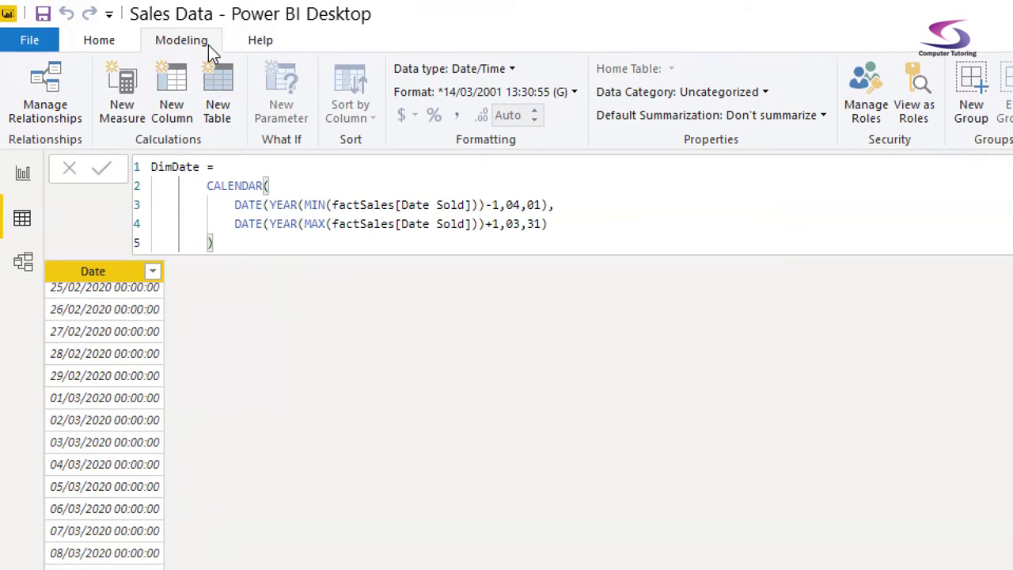
click(173, 89)
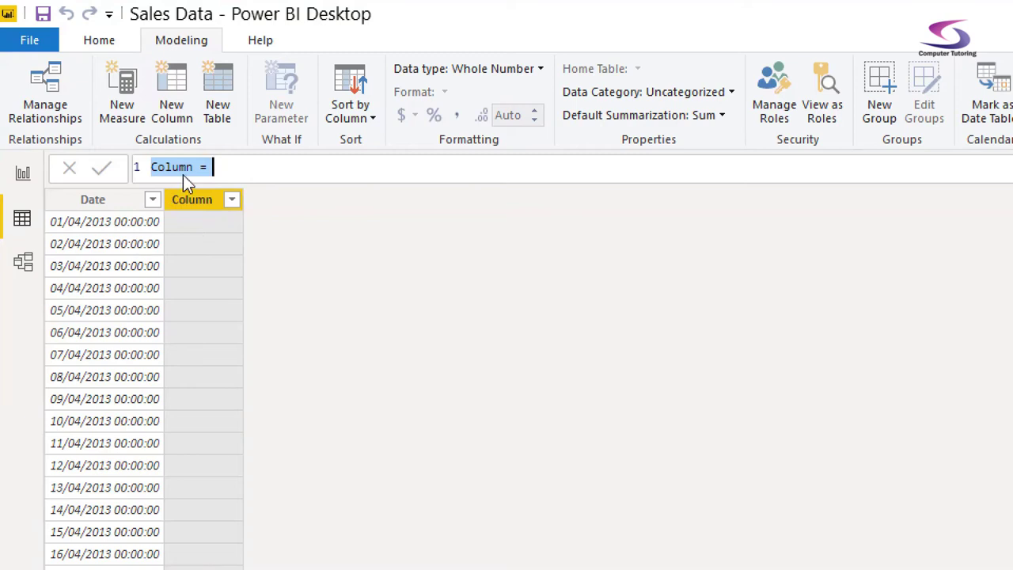
text(FinancialYear = )
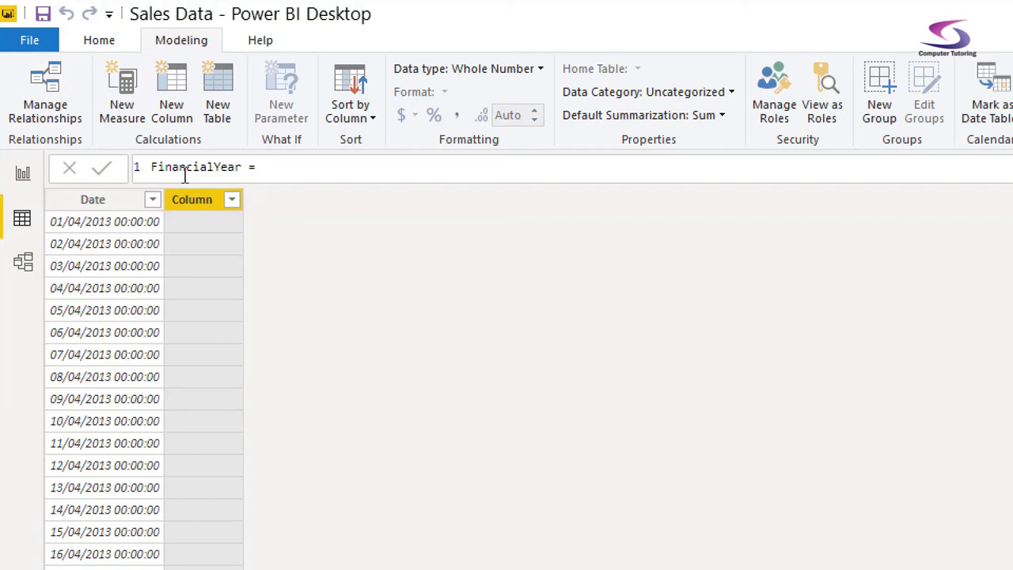
text(IF(MO)
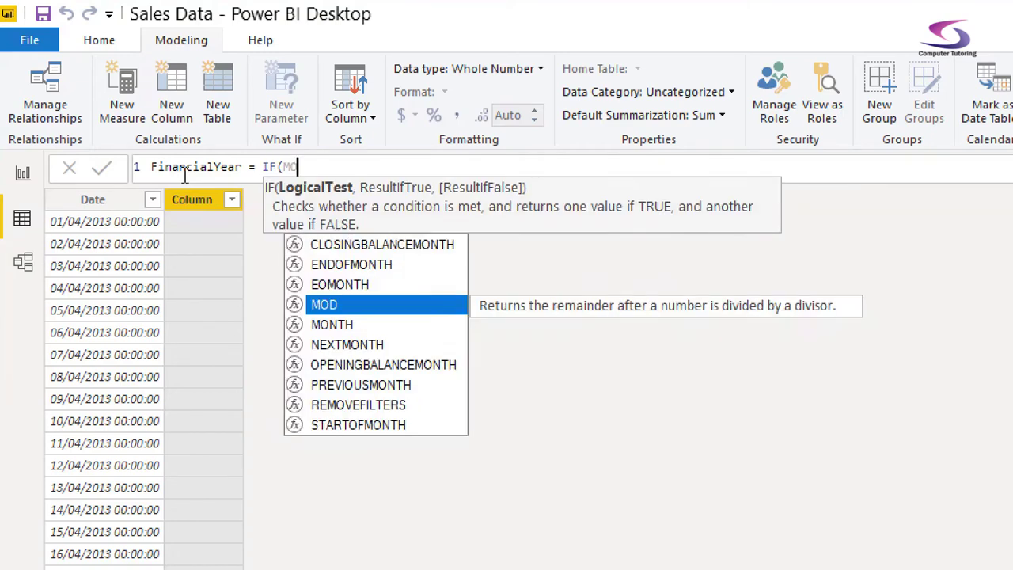
text(NTH(Dim)
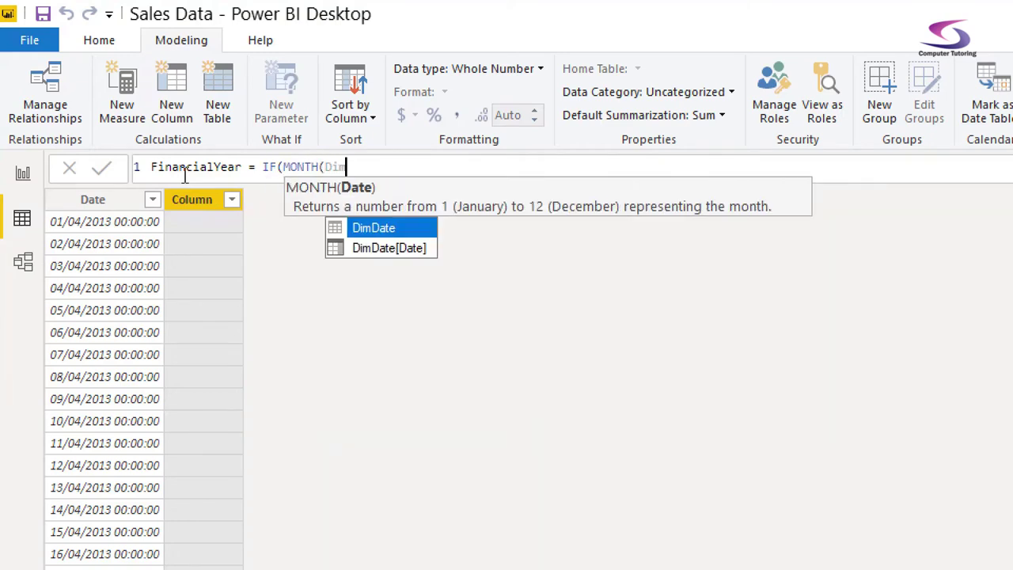
key(Down)
key(Tab)
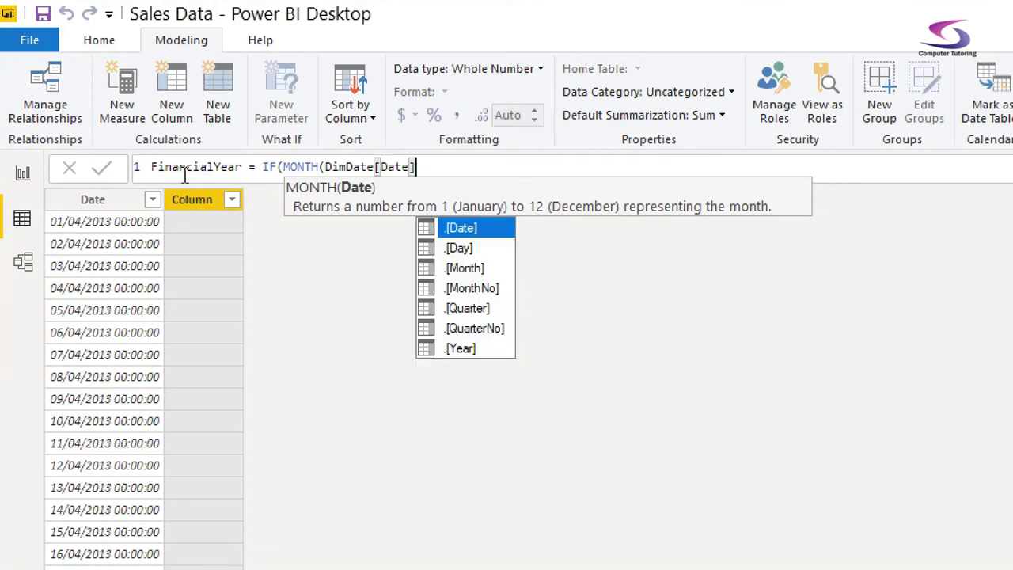
text()>)
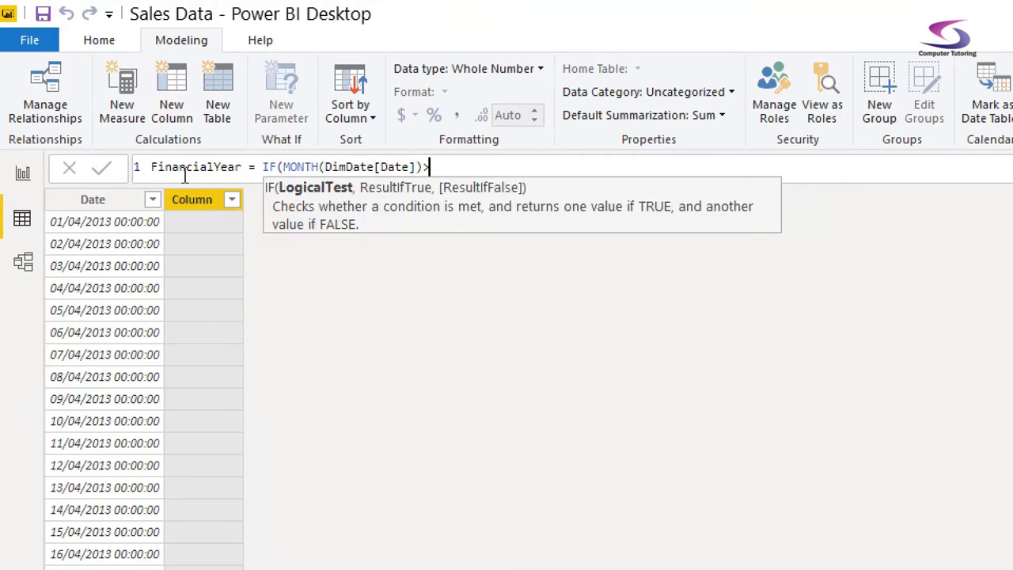
text(=4,)
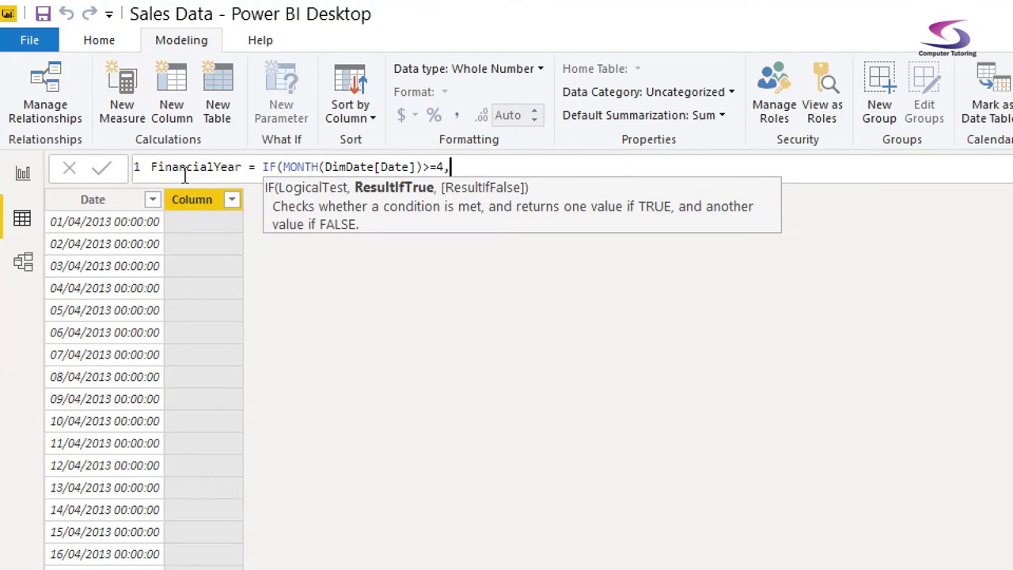
Enter YEAR(DimDate[Date]) & "/" & YEAR(DimDate[Date]) + 1 as the IF's true result, followed by a comma.
text(YEAR()
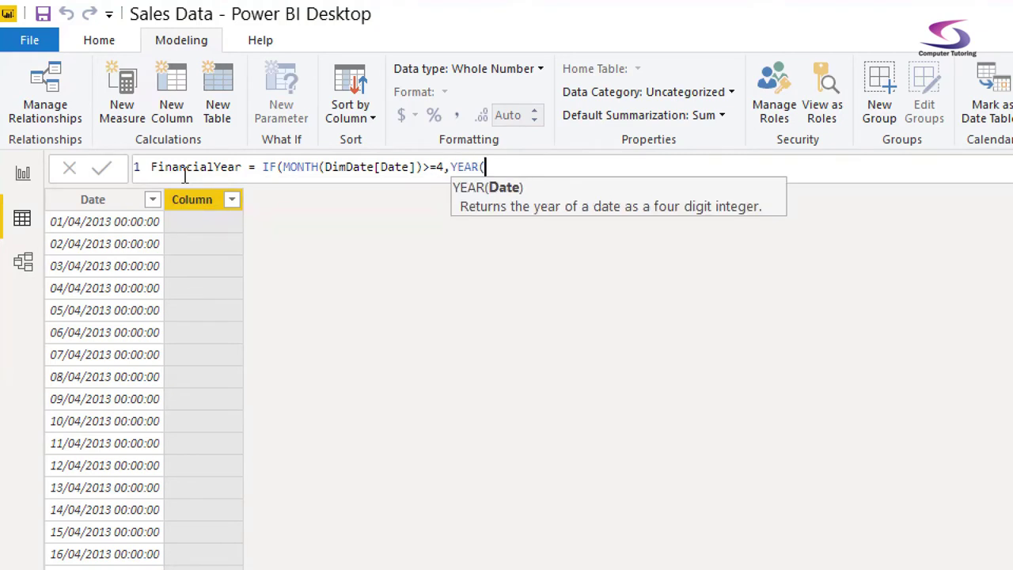
text(Dim)
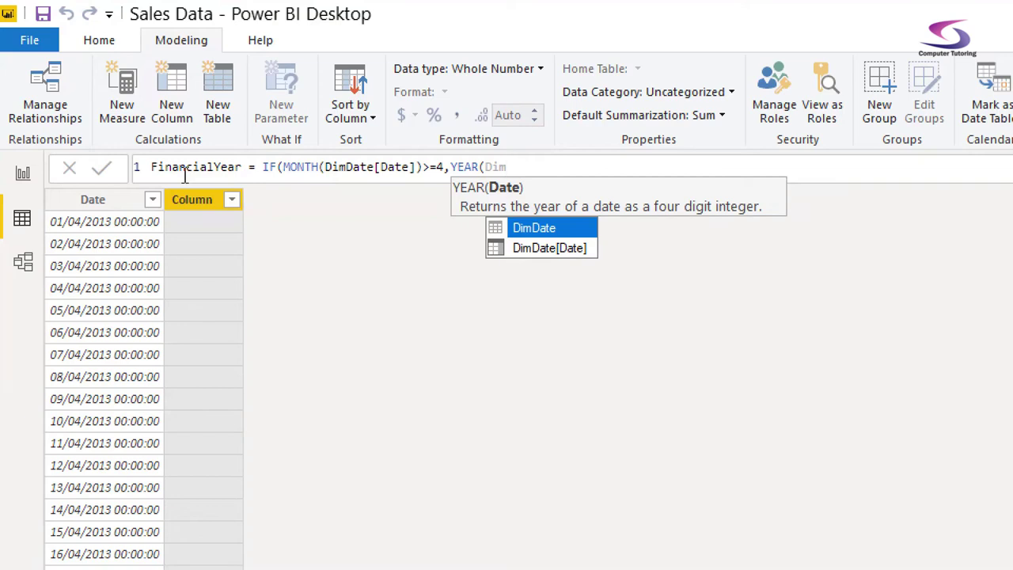
key(Down)
key(Tab)
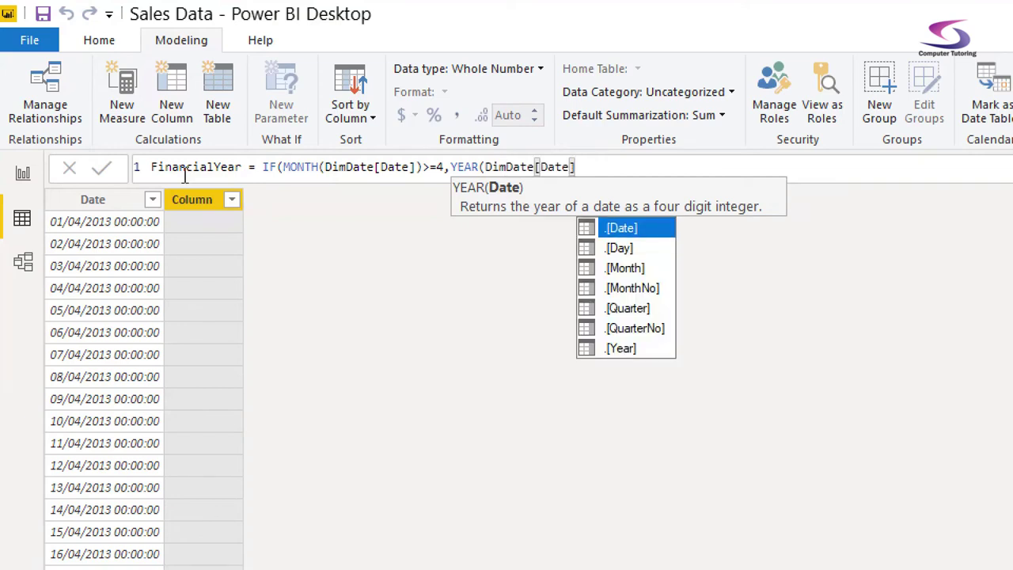
text())
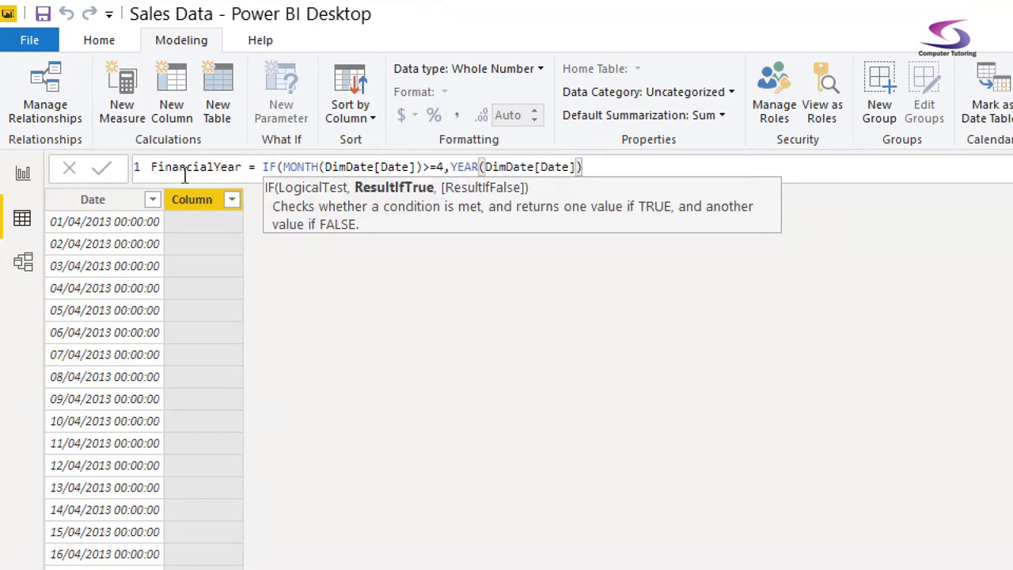
text( & "/" & YEAR()
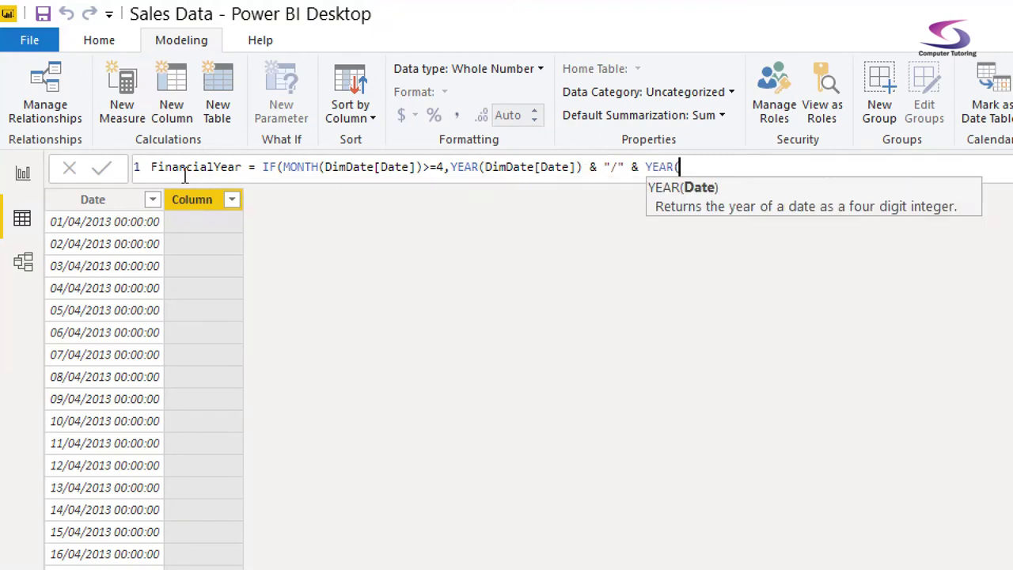
text(Dim)
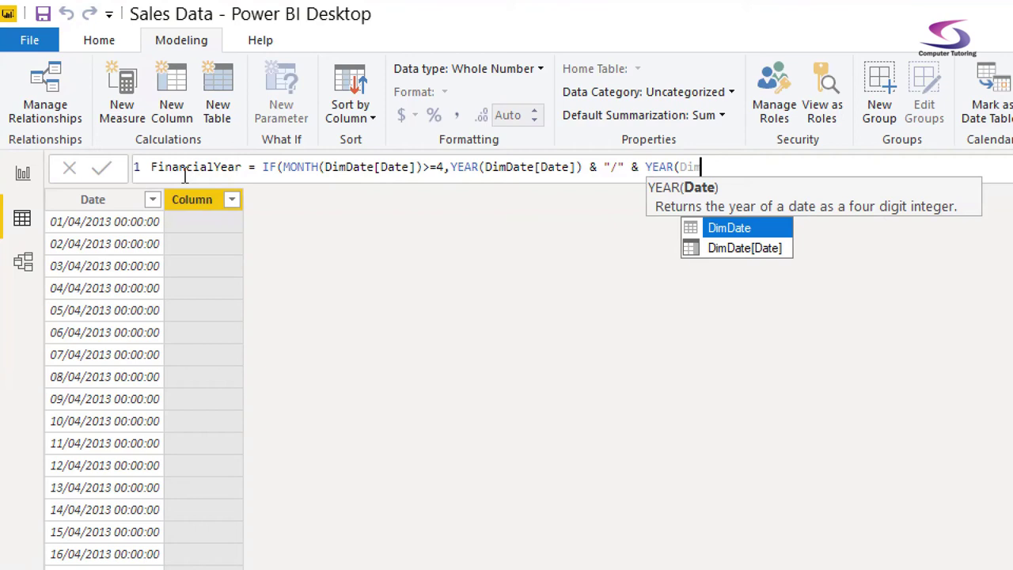
key(Down)
key(Tab)
text() + 1)
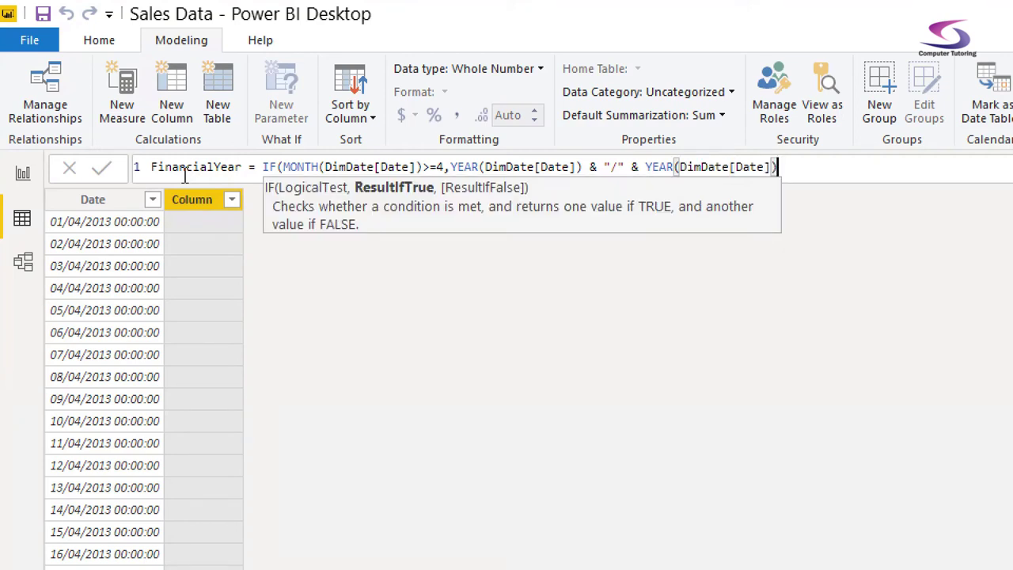
text(,)
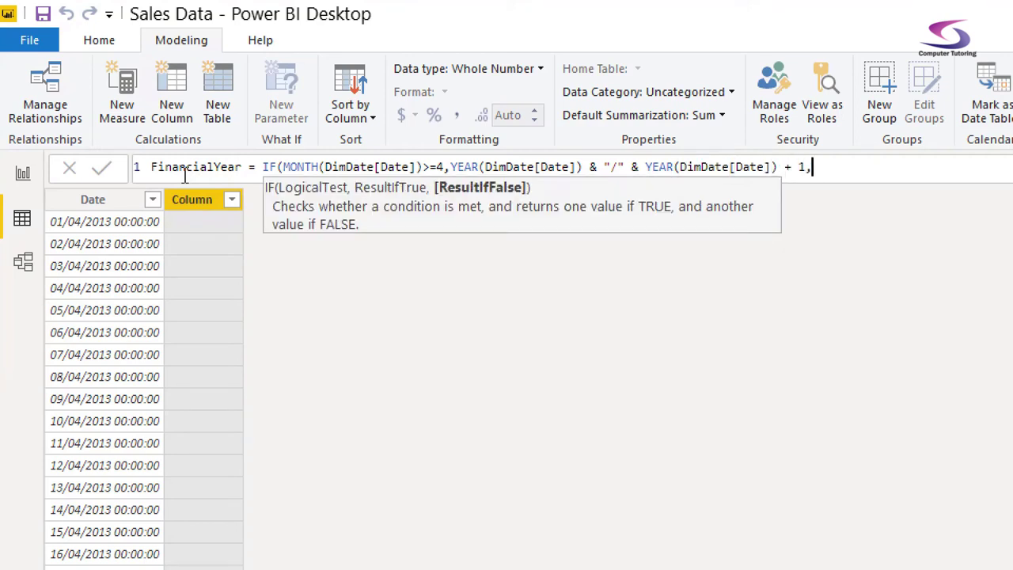
Begin the IF's false result on a new indented line with YEAR(DimDate[Date])-1 & "/".
key(shift+Return)
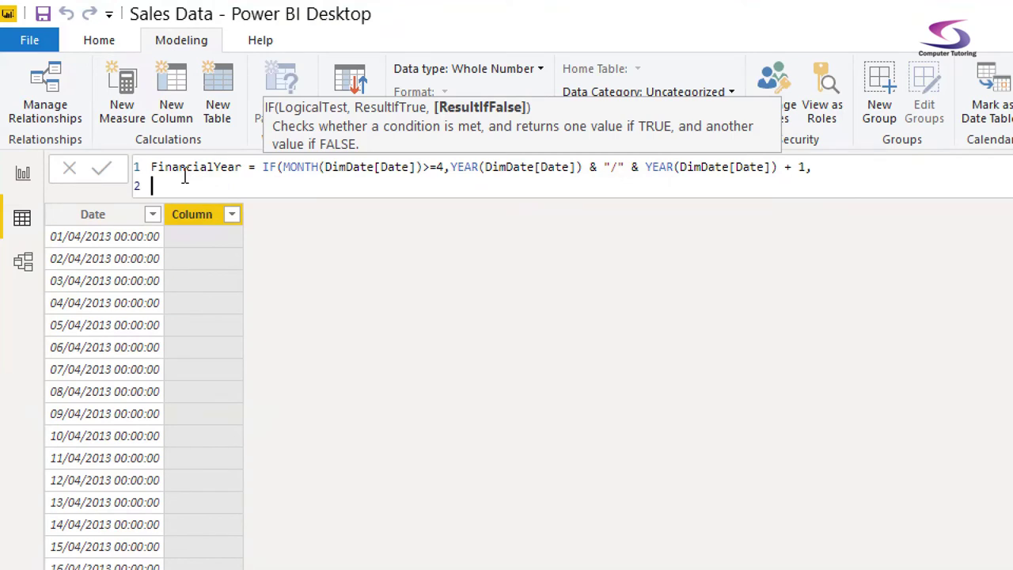
key(Tab)
key(Tab)
key(Tab)
key(Tab)
key(Tab)
text(YEAR()
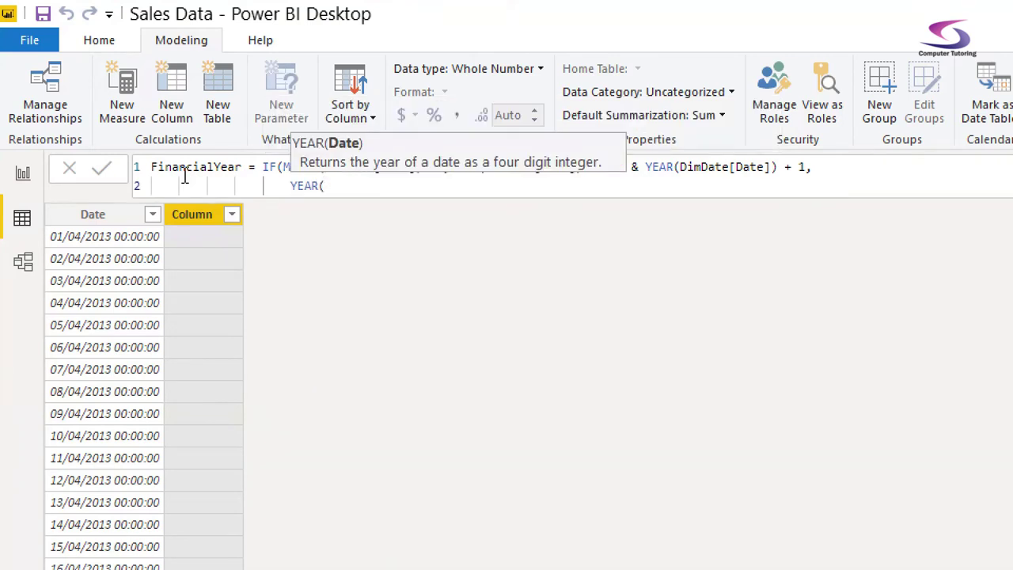
text(Dim)
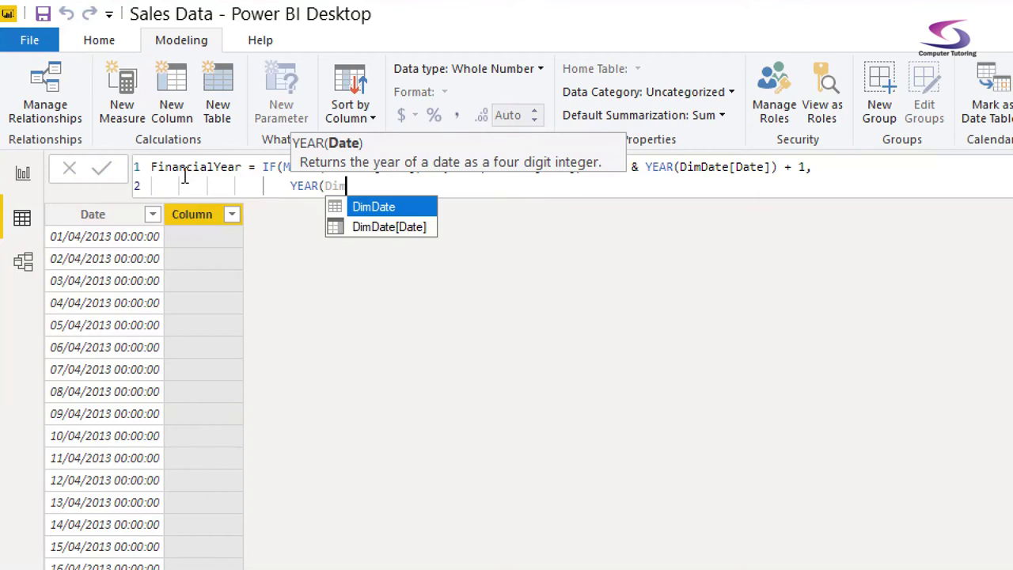
key(Down)
key(Tab)
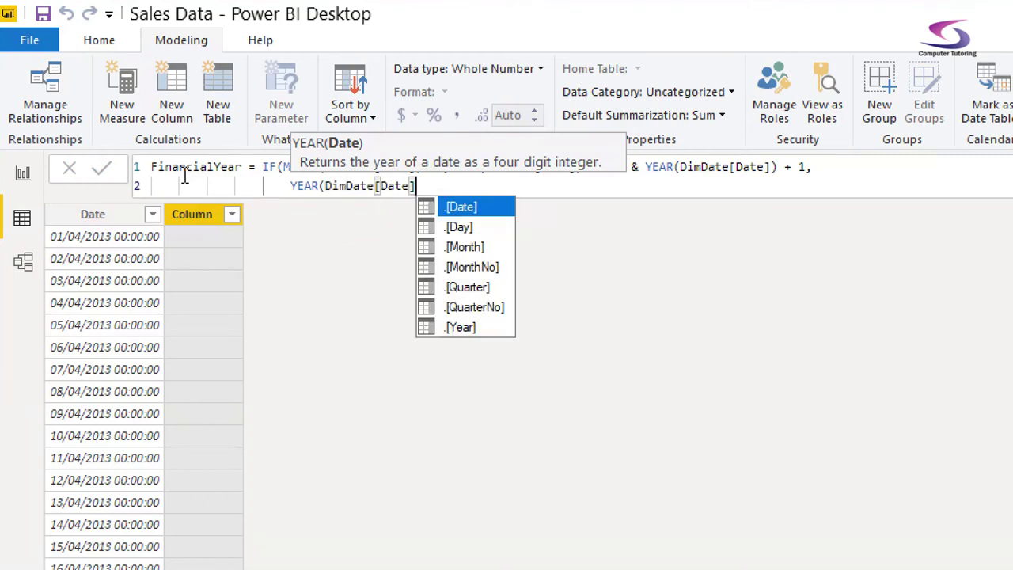
text()-)
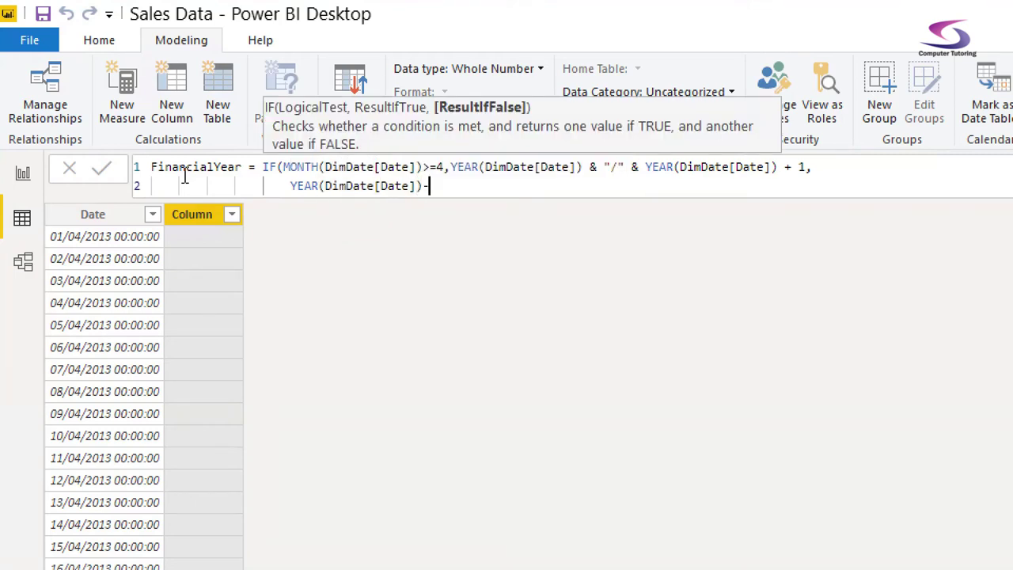
text(1 & "/")
Complete the false result with & YEAR(DimDate[Date]), close the IF and commit the FinancialYear column formula.
text( & Y)
text(EAR(Dim)
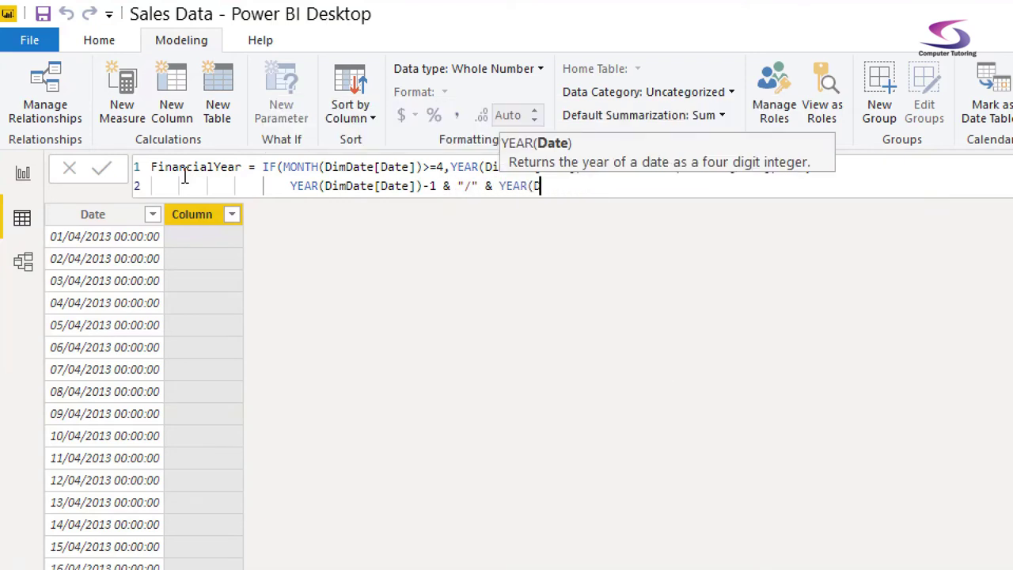
key(Down)
key(Tab)
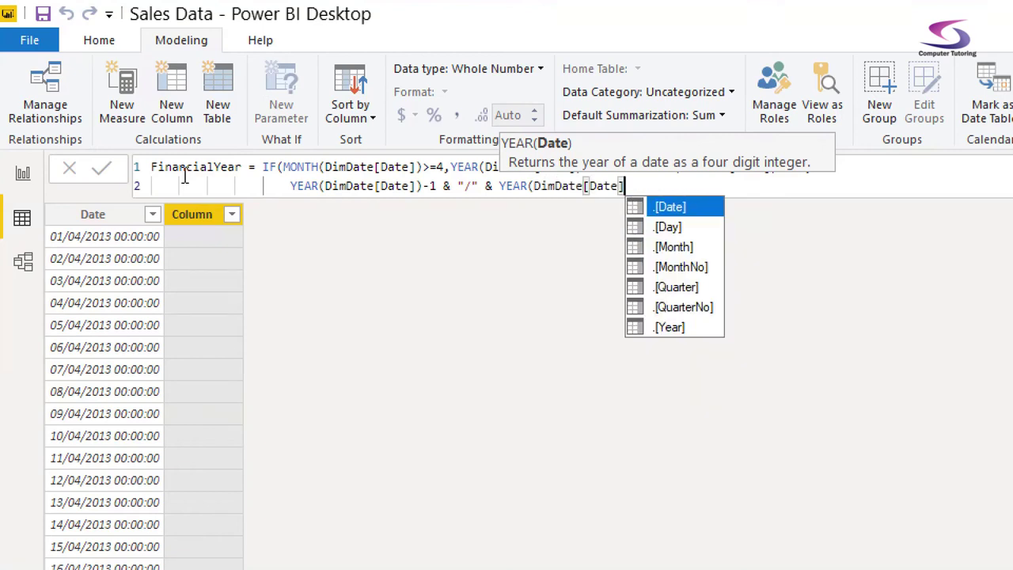
text()))
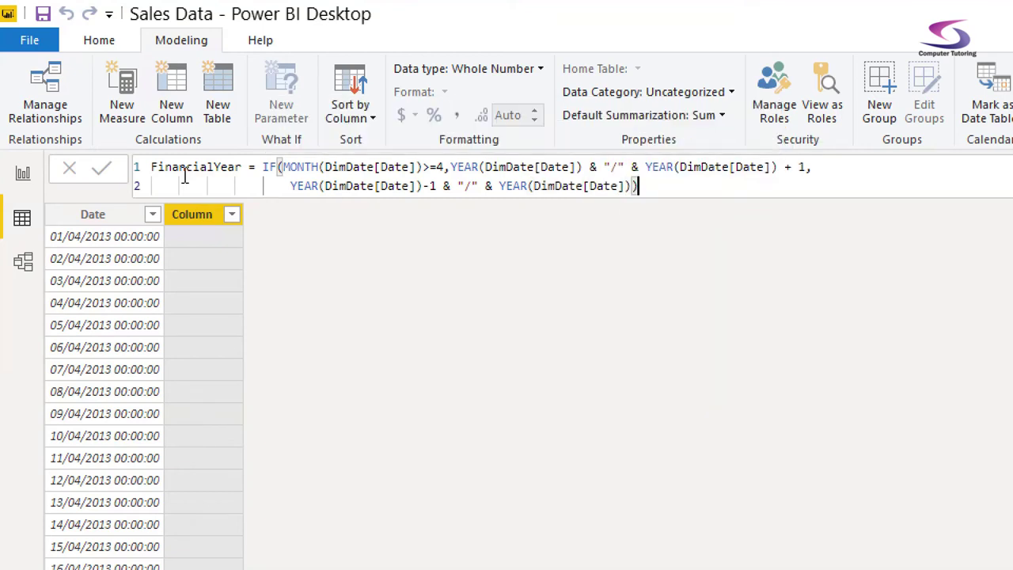
key(Return)
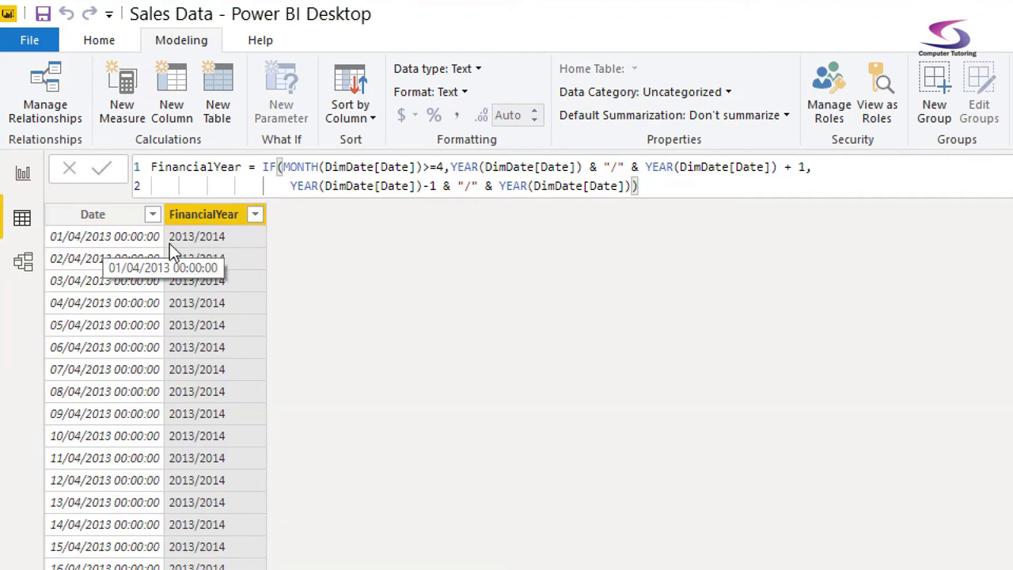
Check the FinancialYear values against the dates in DimDate from April 2013 through March 2014.
scroll(233, 291, down, 2)
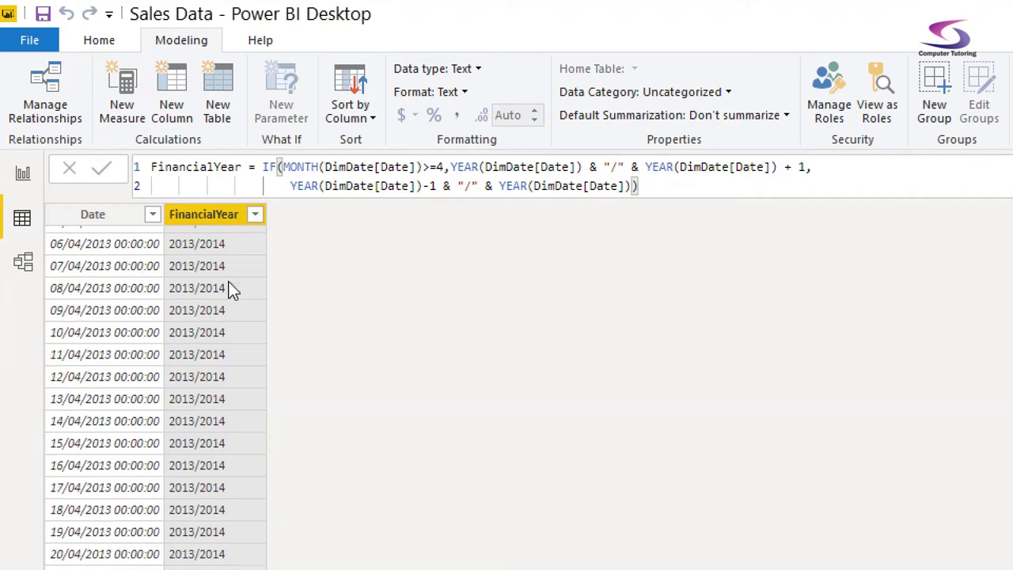
scroll(231, 289, down, 20)
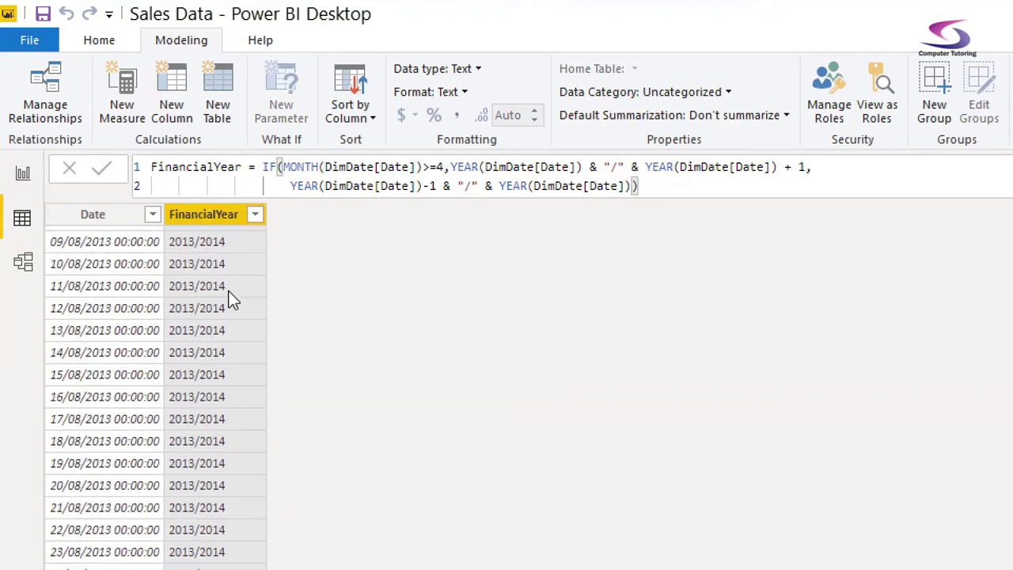
scroll(231, 300, down, 8)
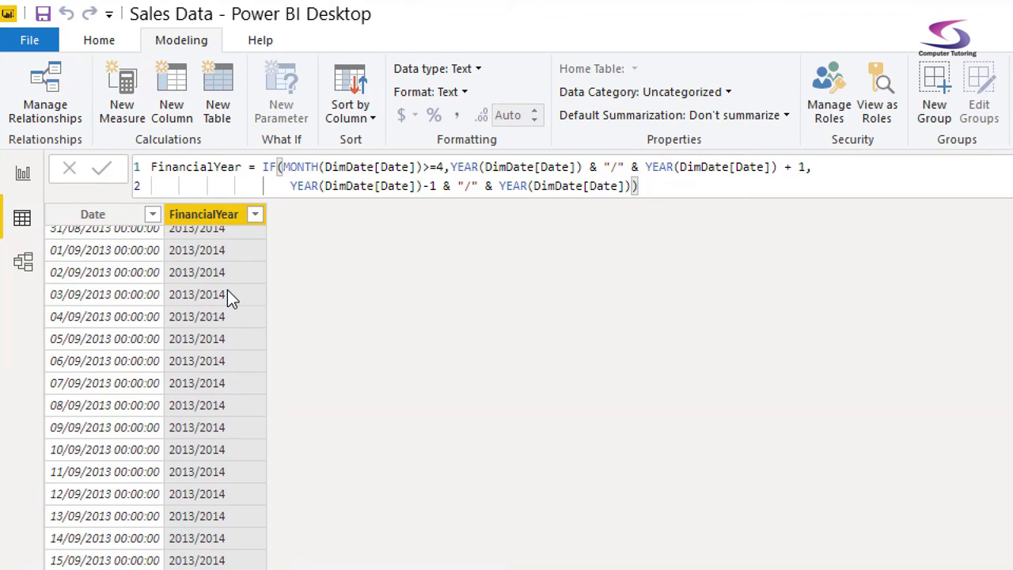
scroll(228, 295, down, 15)
scroll(228, 296, down, 20)
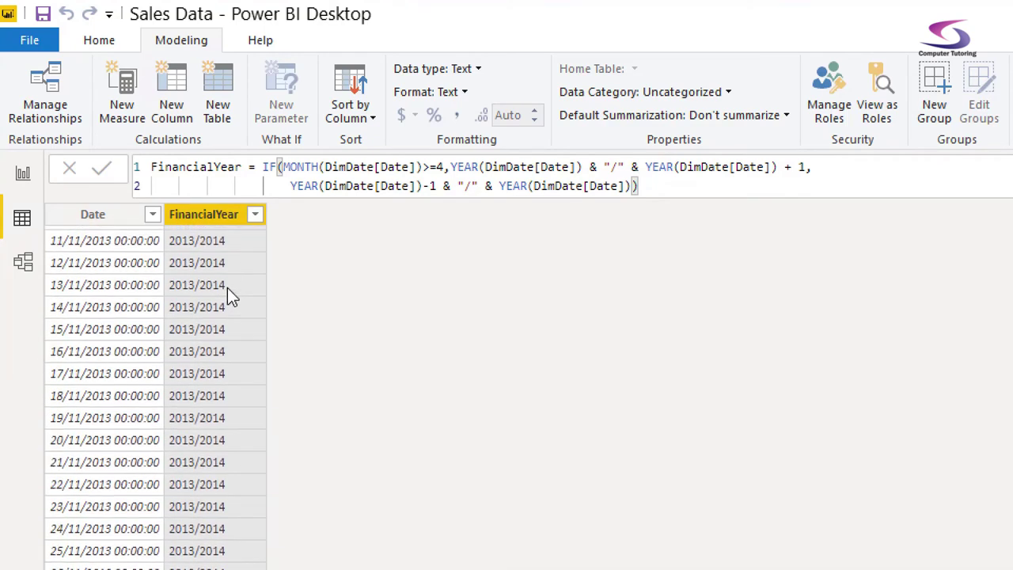
scroll(229, 297, down, 14)
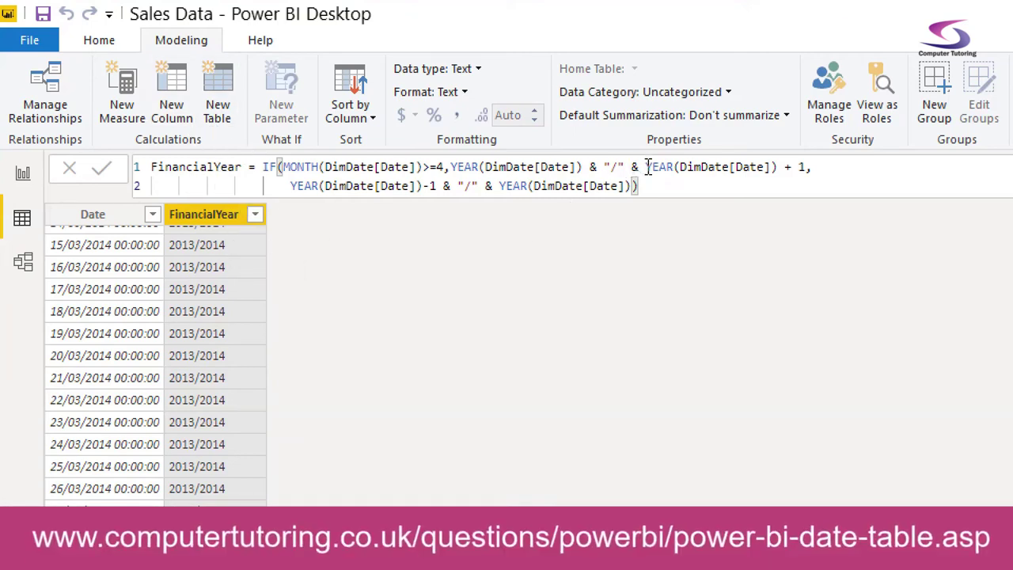
Move the IF's true result in the FinancialYear formula onto its own indented line.
click(450, 167)
key(shift+Return)
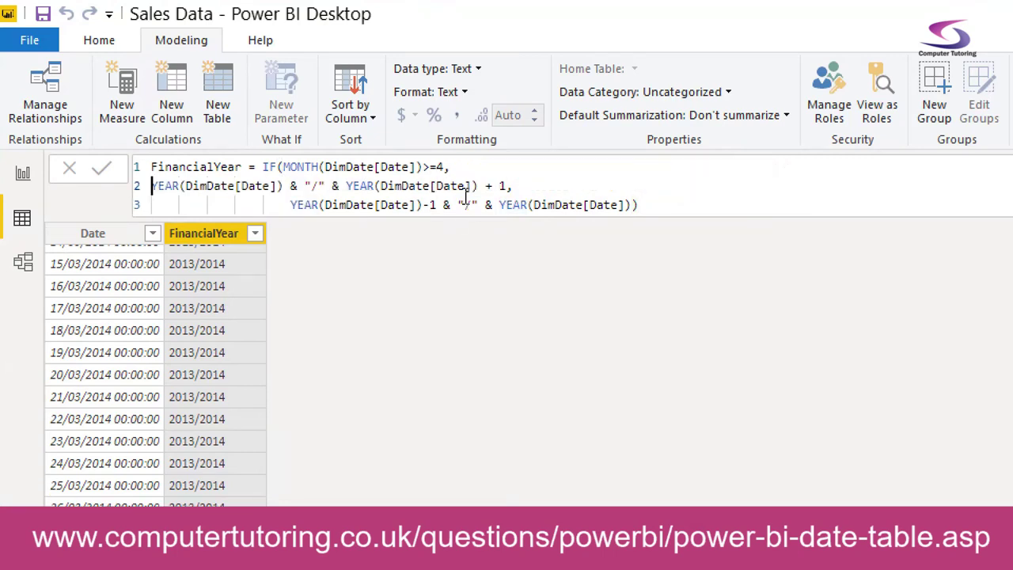
key(Tab)
key(Tab)
key(Tab)
key(Tab)
key(Tab)
key(Tab)
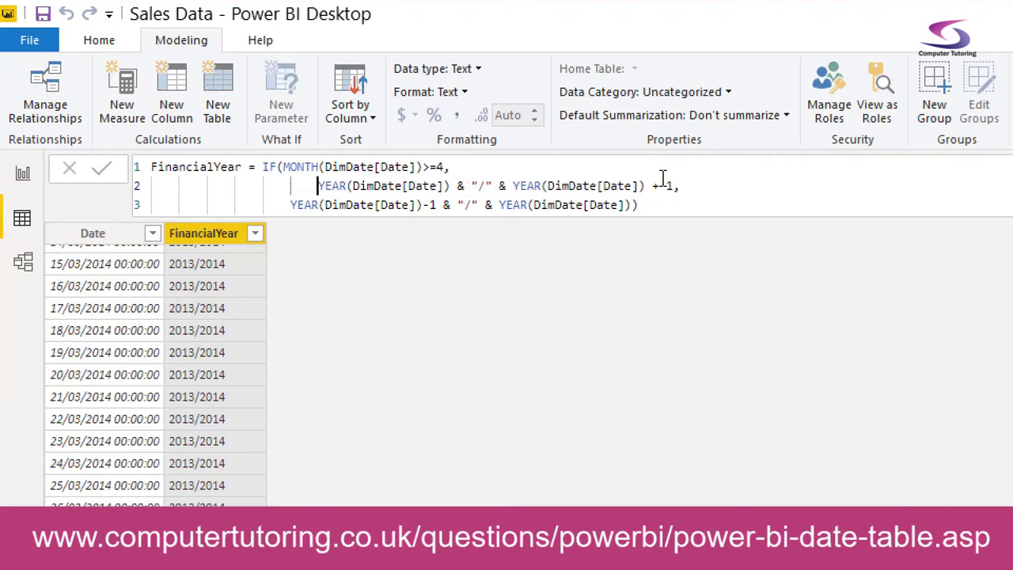
Put the IF's closing parenthesis on its own line and align the true result with the false result line.
click(633, 205)
key(shift+Return)
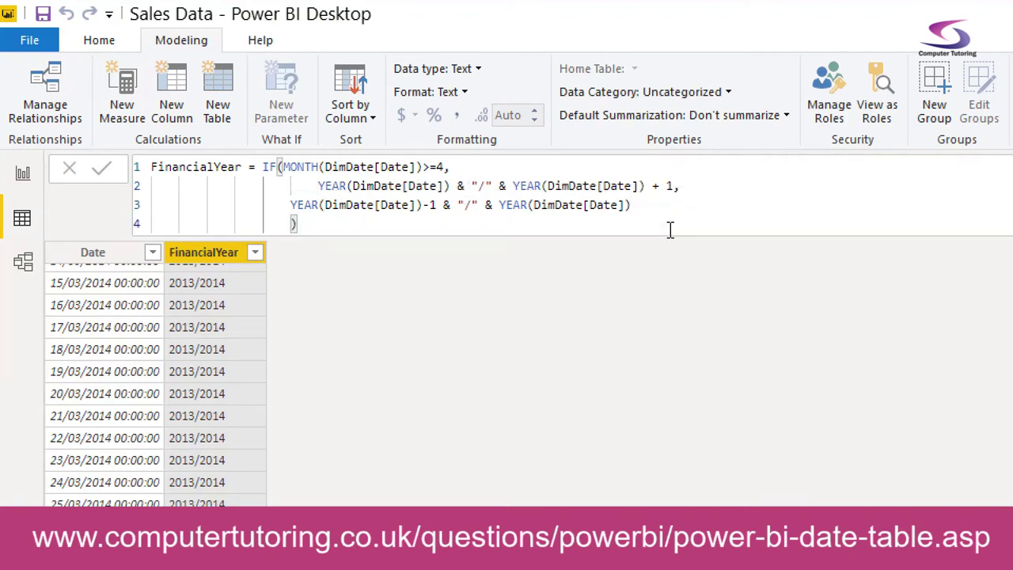
key(BackSpace)
click(311, 185)
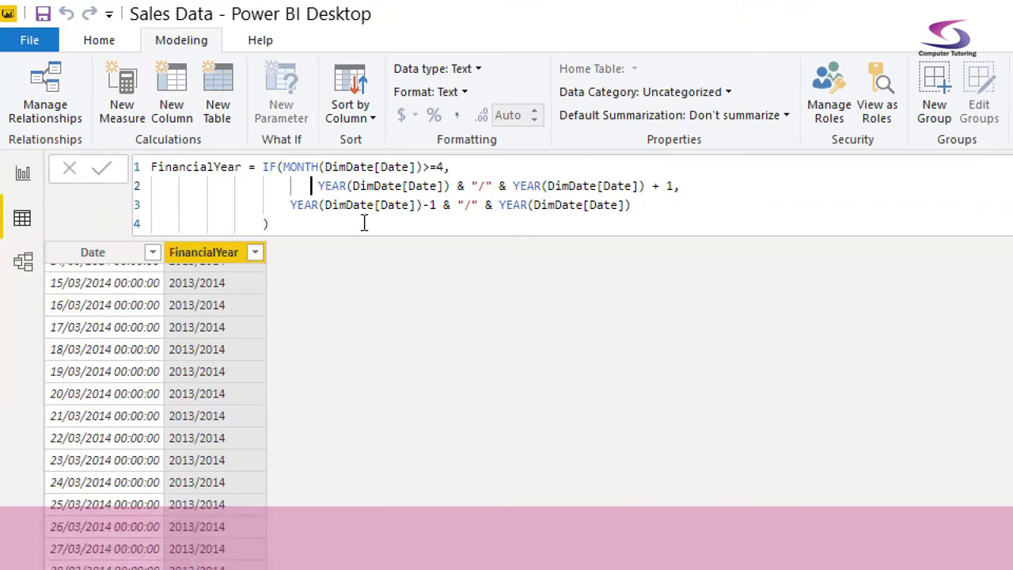
key(BackSpace)
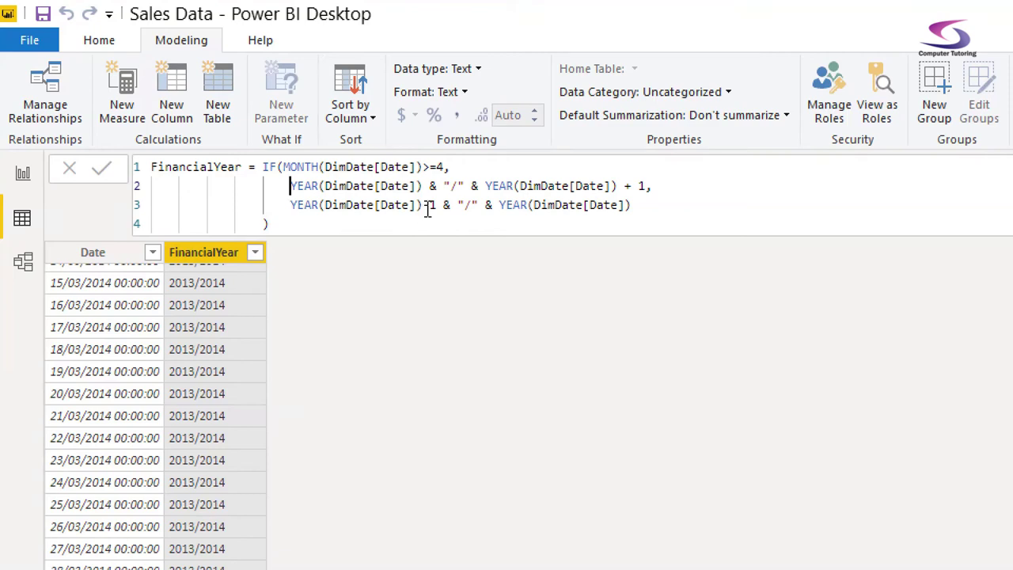
Commit the reformatted FinancialYear formula and add a DimDate column MonthName = FORMAT(DimDate[Date],"mmmm").
click(102, 167)
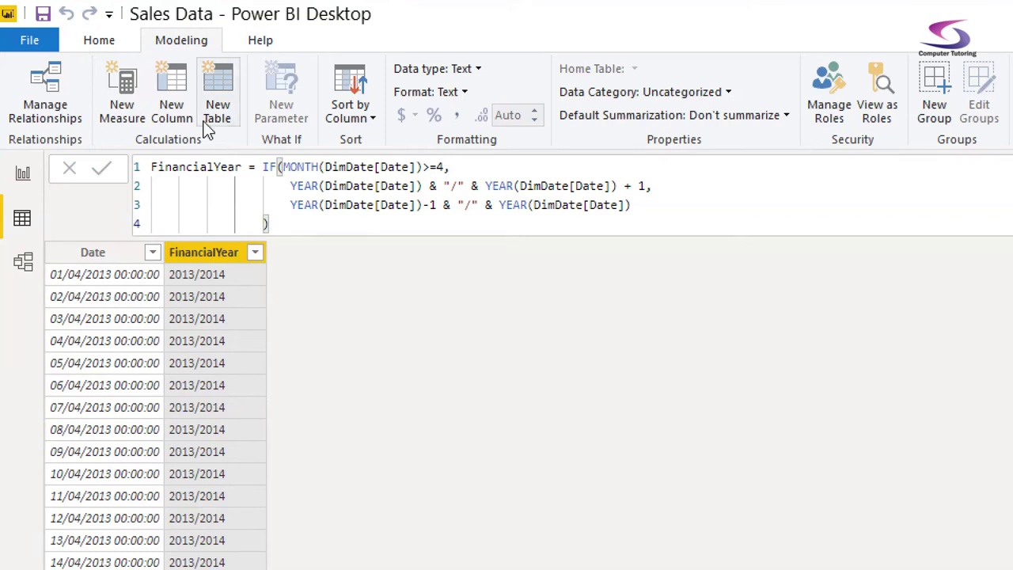
click(175, 83)
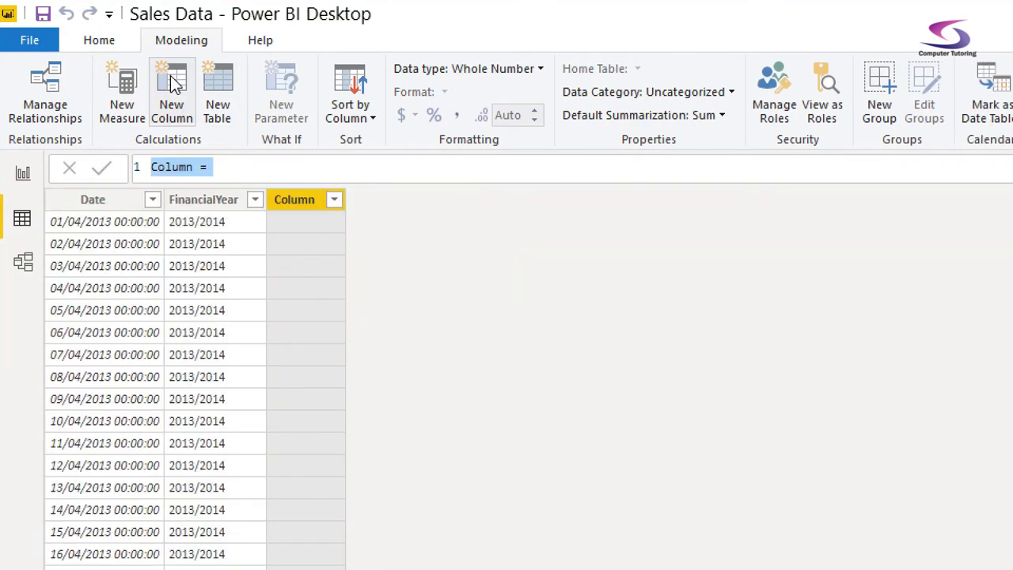
text(Mont)
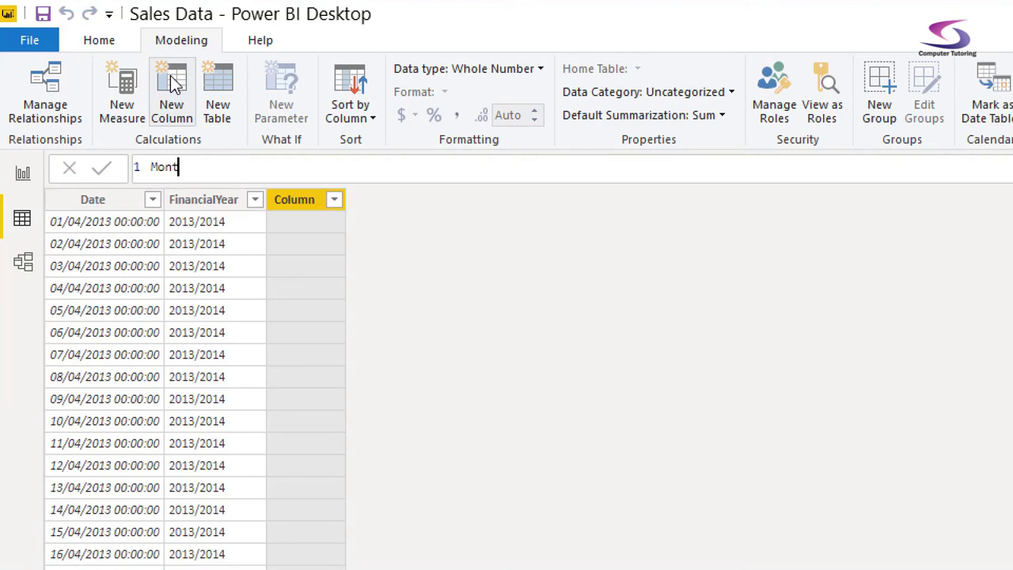
text(hName = FORM)
key(Tab)
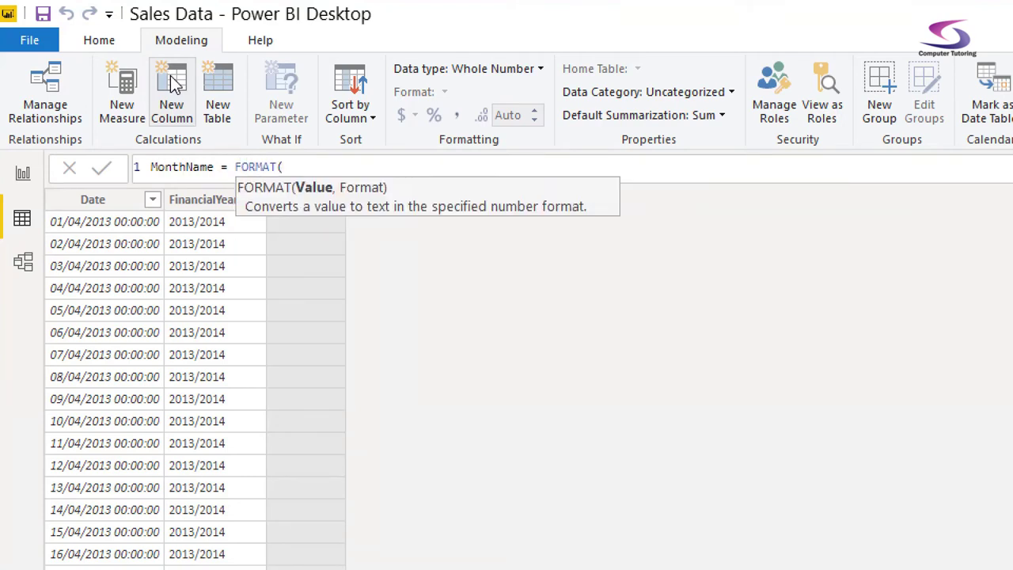
text(DimDate)
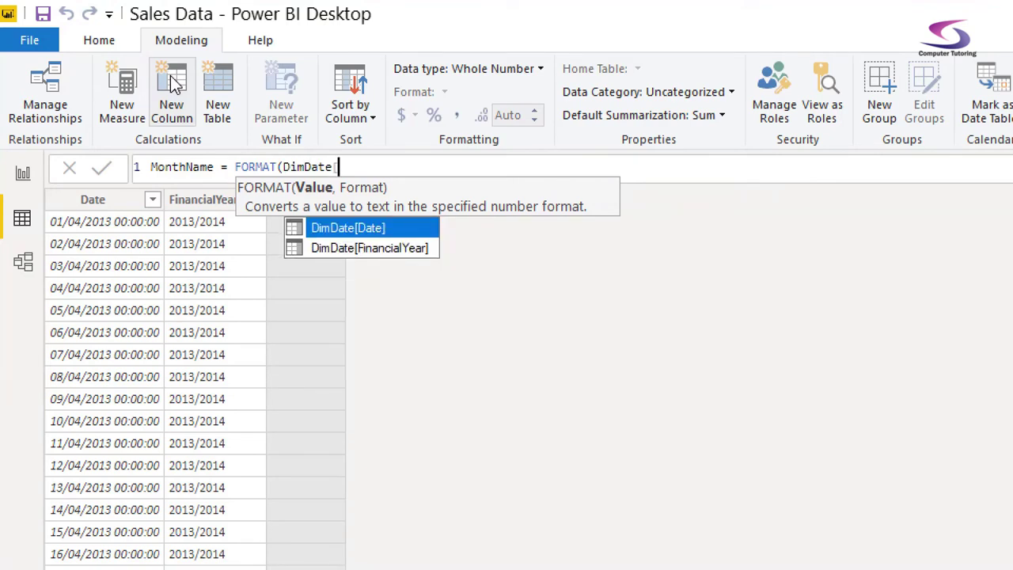
text([)
key(Tab)
text(,"mmmm)
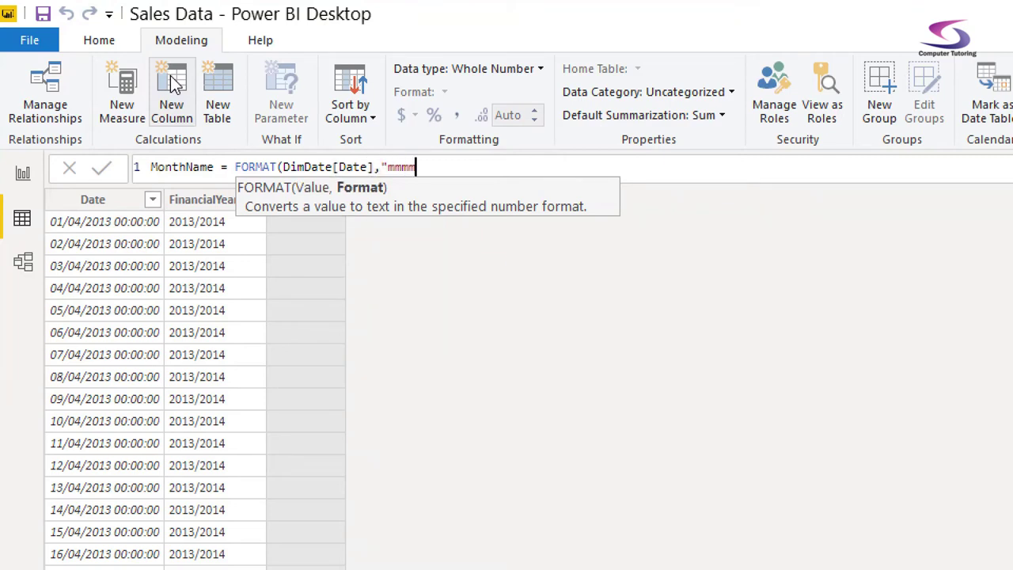
text("))
key(Return)
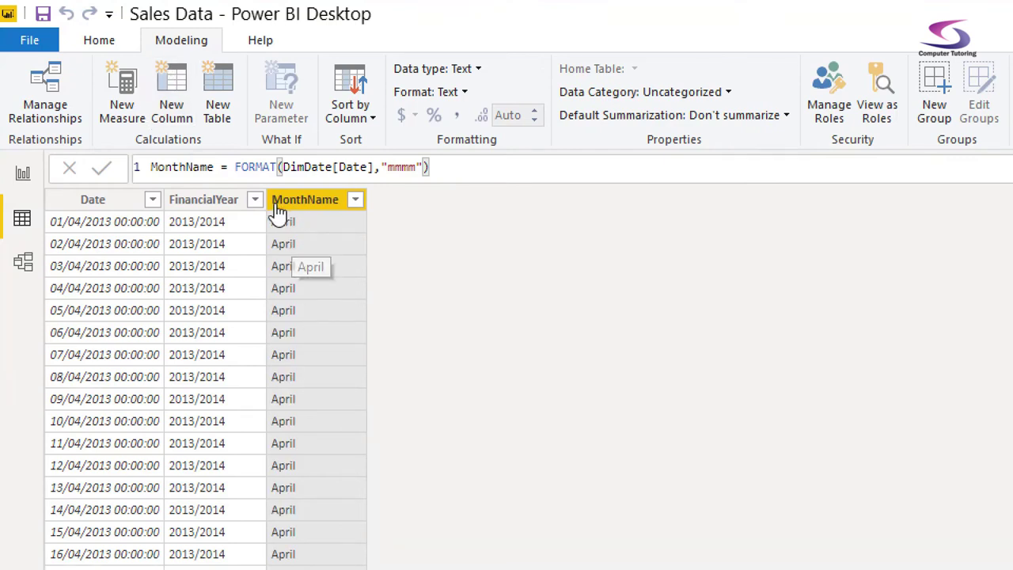
Start a new DimDate column MonthNo with a SWITCH on MONTH(DimDate[Date]), leaving a new line for the value pairs.
click(174, 84)
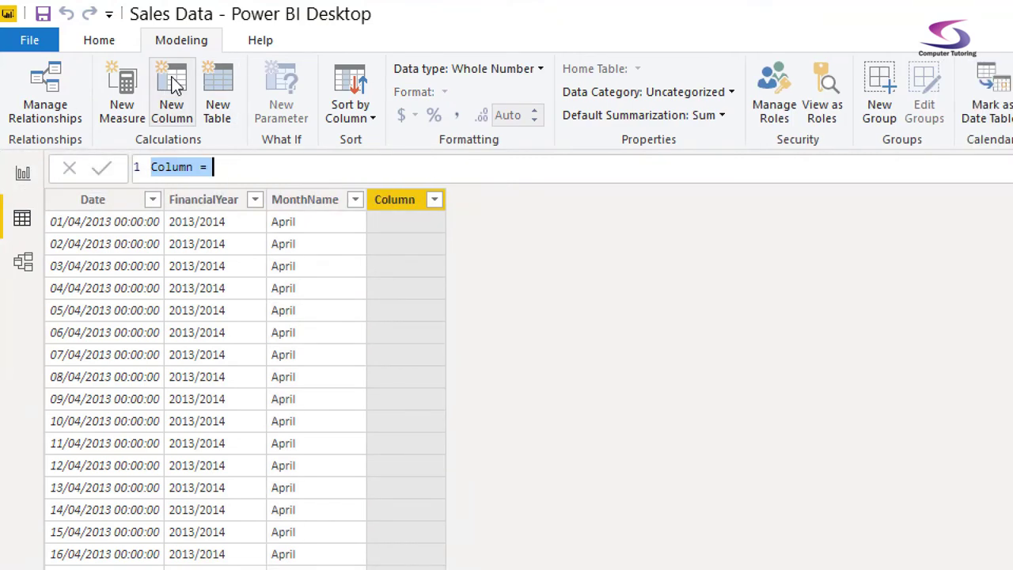
text(MonthNo)
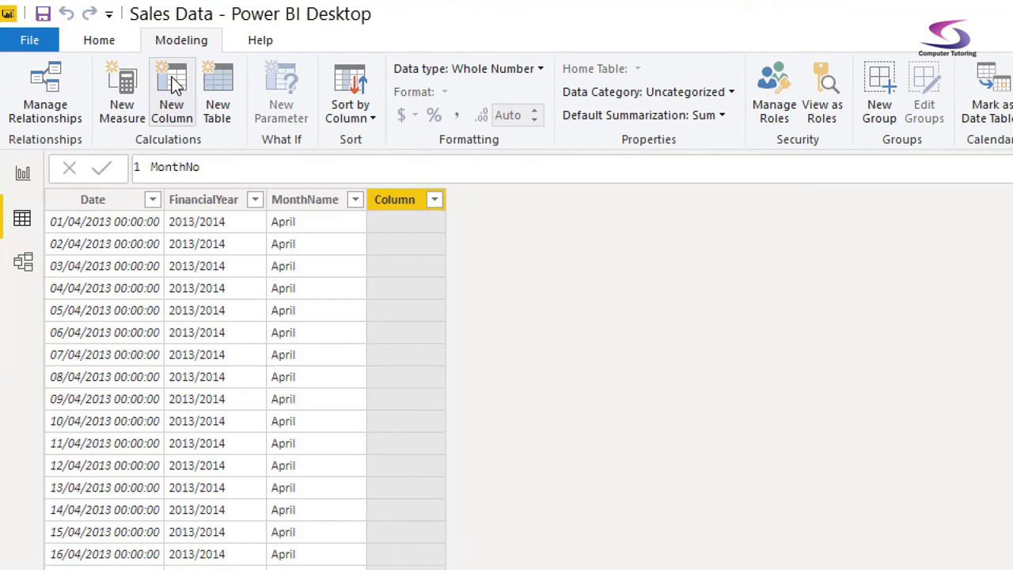
text( = MONTH)
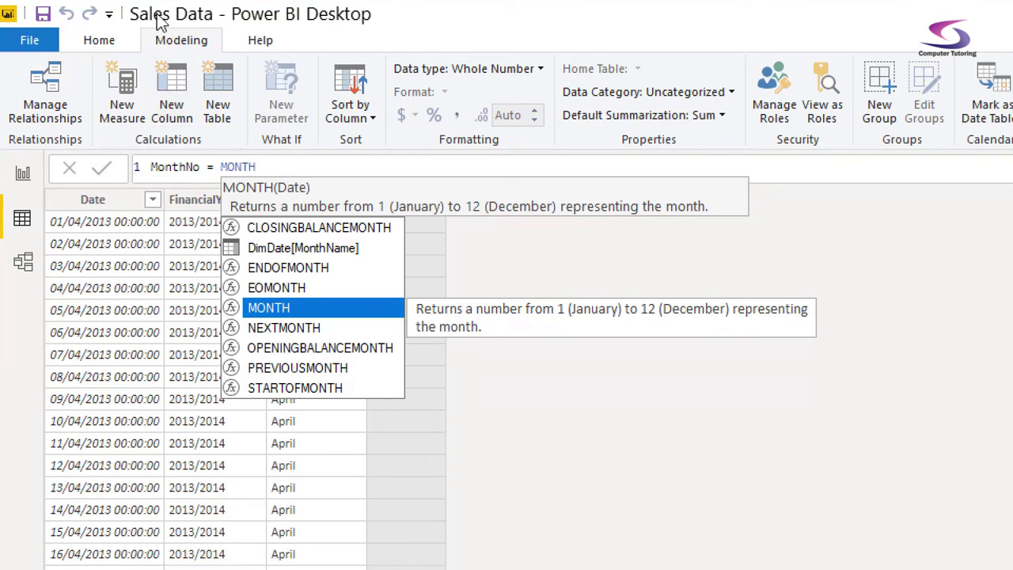
double_click(224, 165)
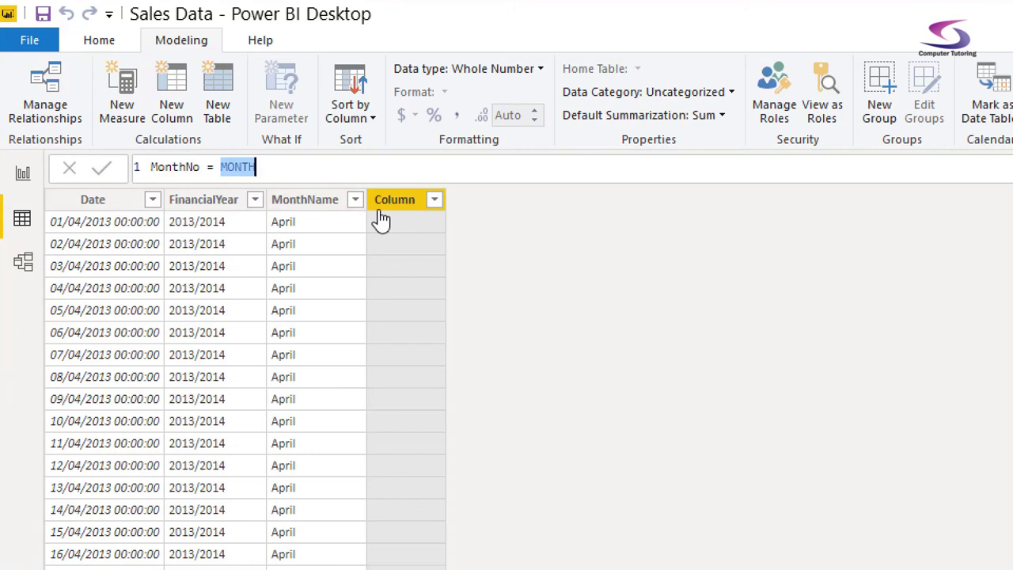
text(SWITH)
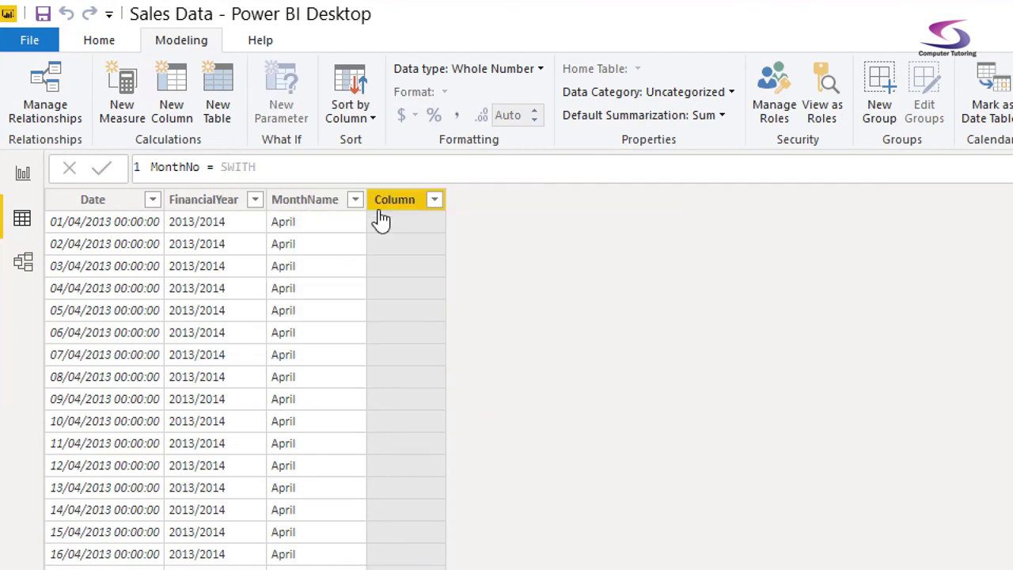
key(BackSpace)
text(CH(MONTH()
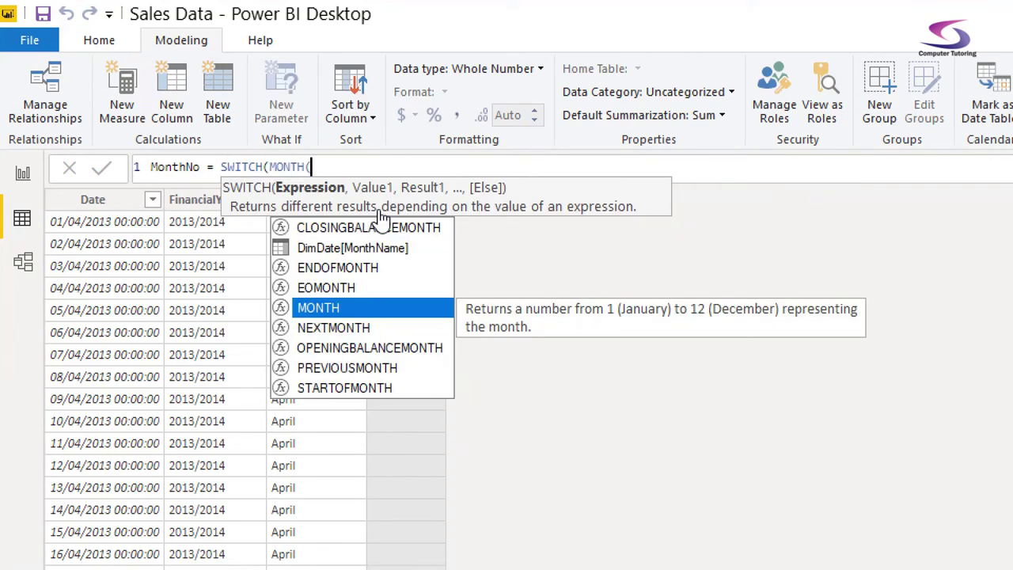
text(Dim)
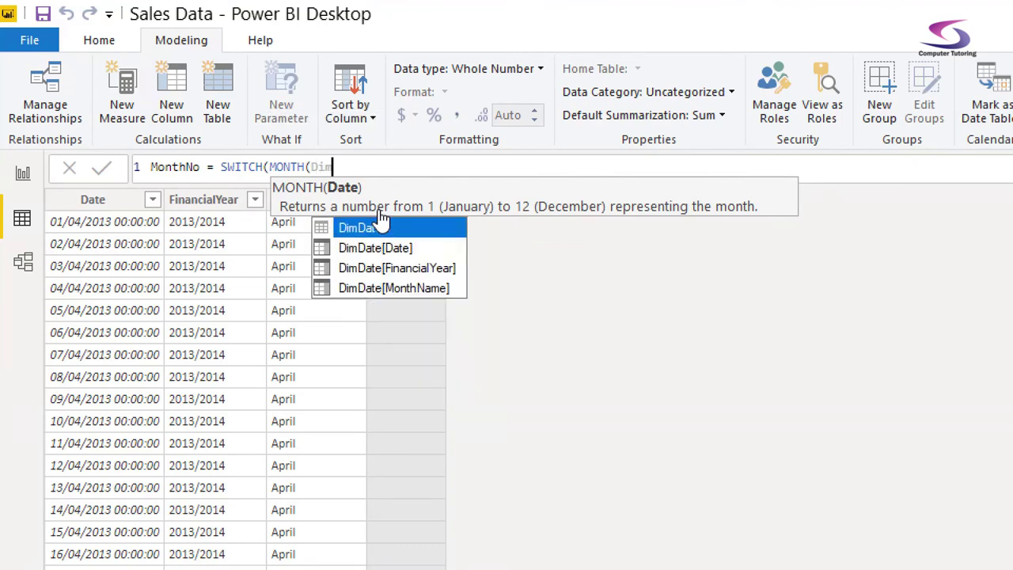
key(Down)
key(Tab)
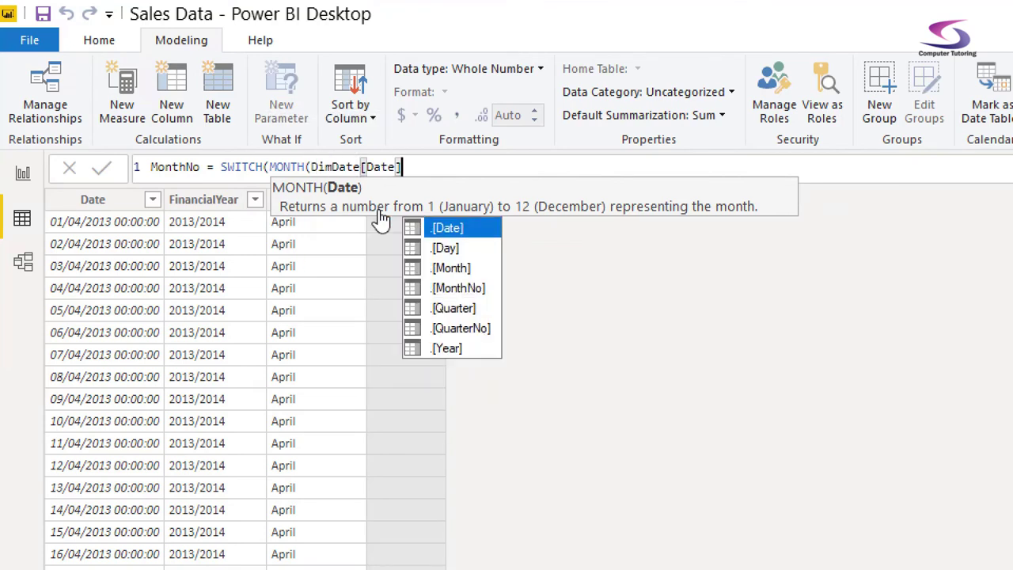
text(),)
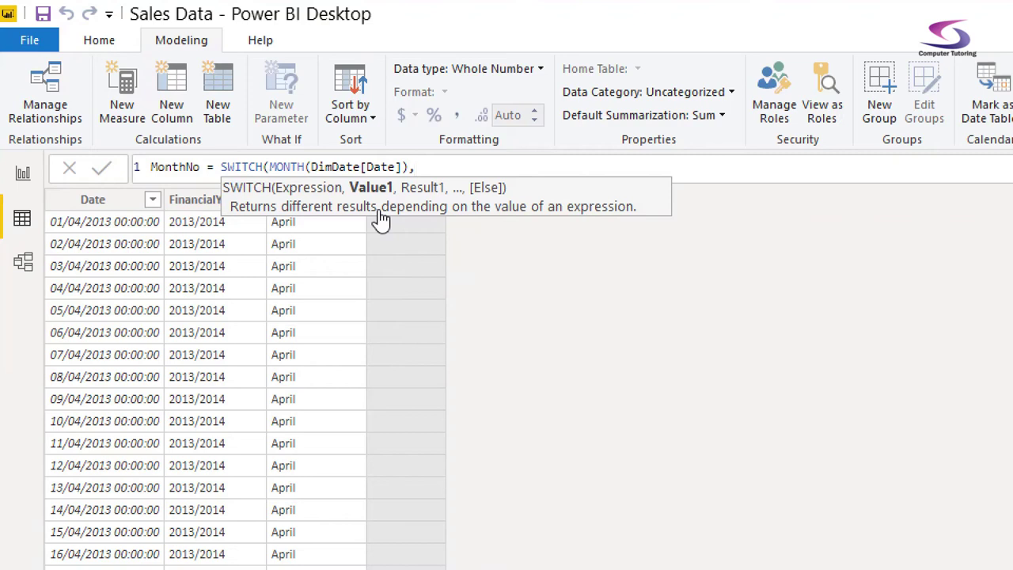
key(shift+Return)
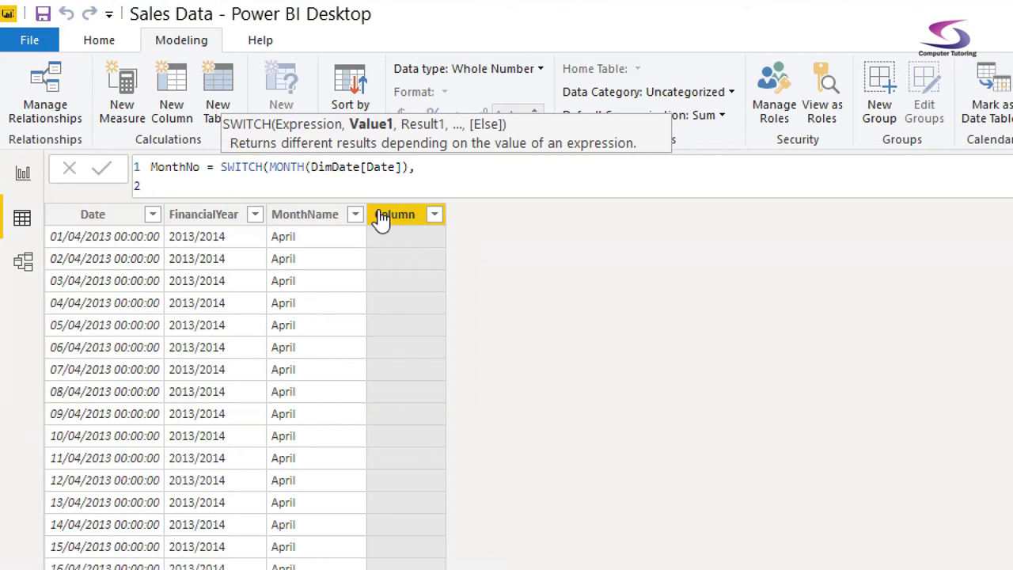
Add the SWITCH pairs for April to June, each on its own line: 4,1 then 5,2 then 6,3.
text(4,1,)
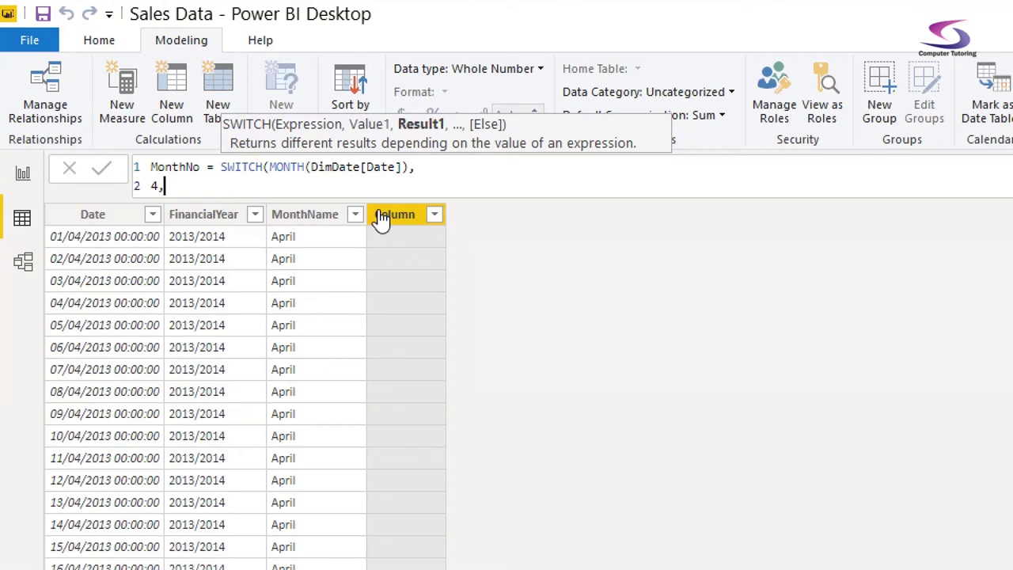
key(shift+Return)
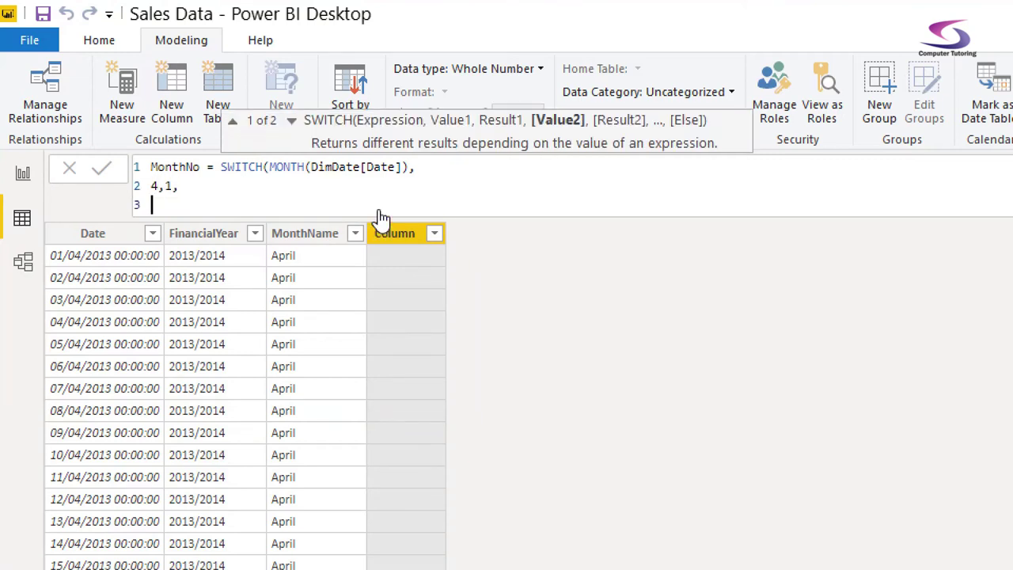
text(5,2,)
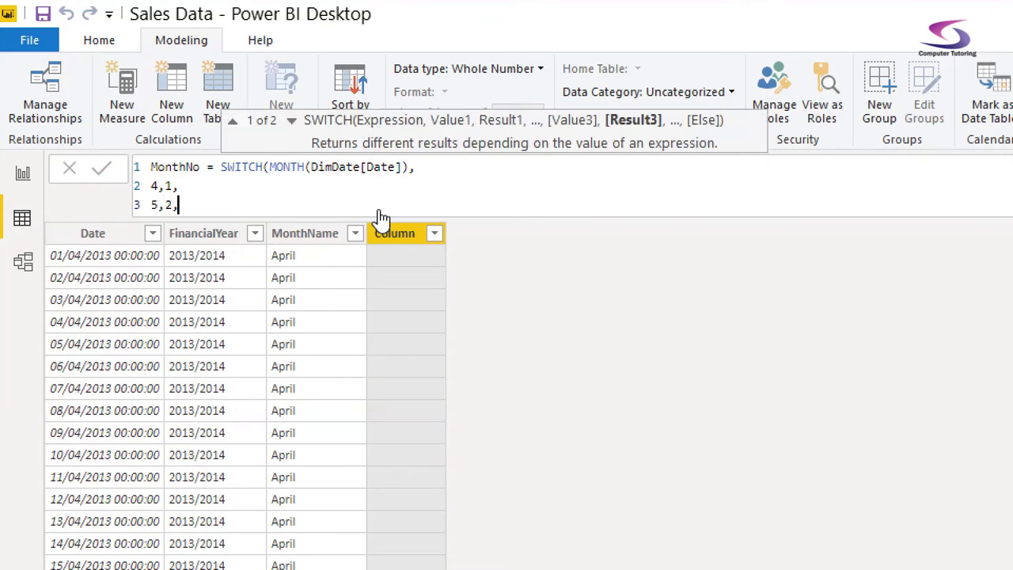
key(shift+Return)
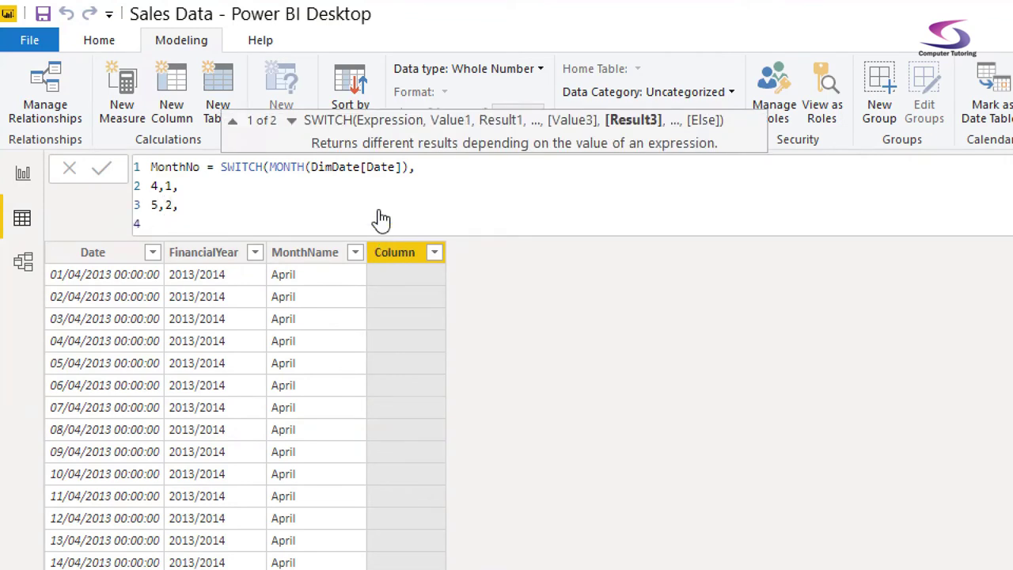
text(6,3,)
key(shift+Return)
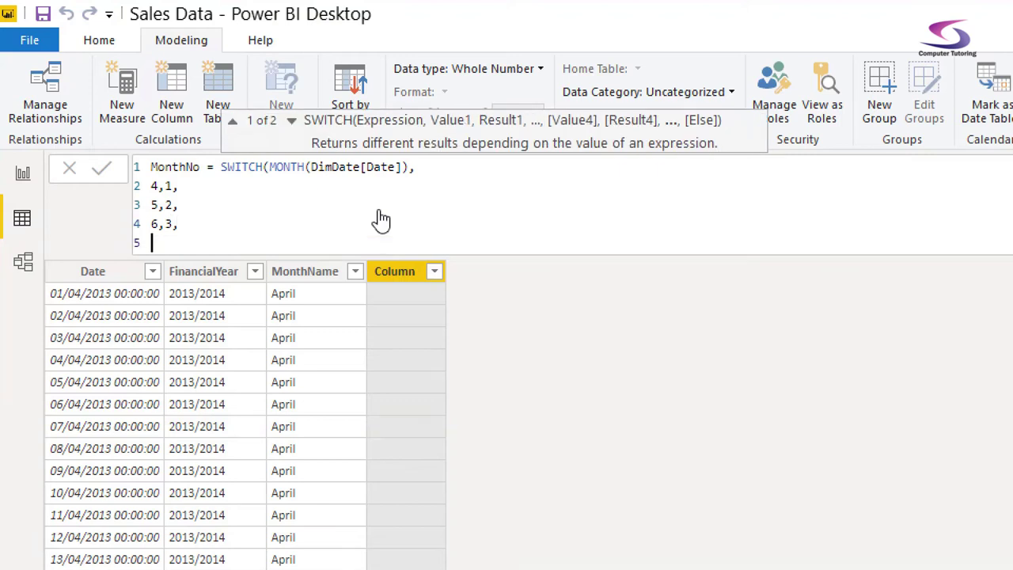
Add the SWITCH pairs for July to September on separate lines: 7,4 and 8,5 and 9,6.
text(7,4,)
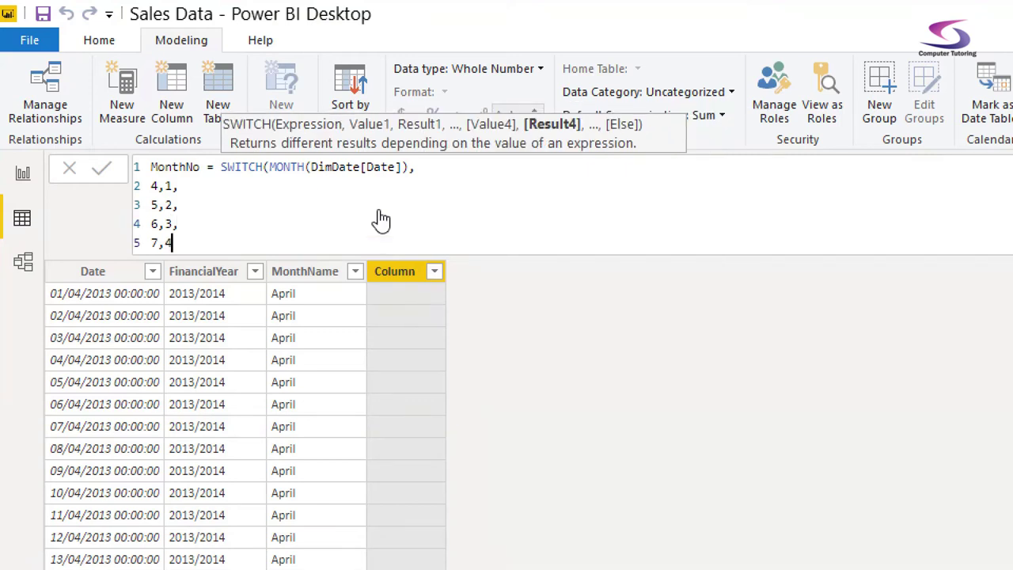
key(shift+Return)
text(8,)
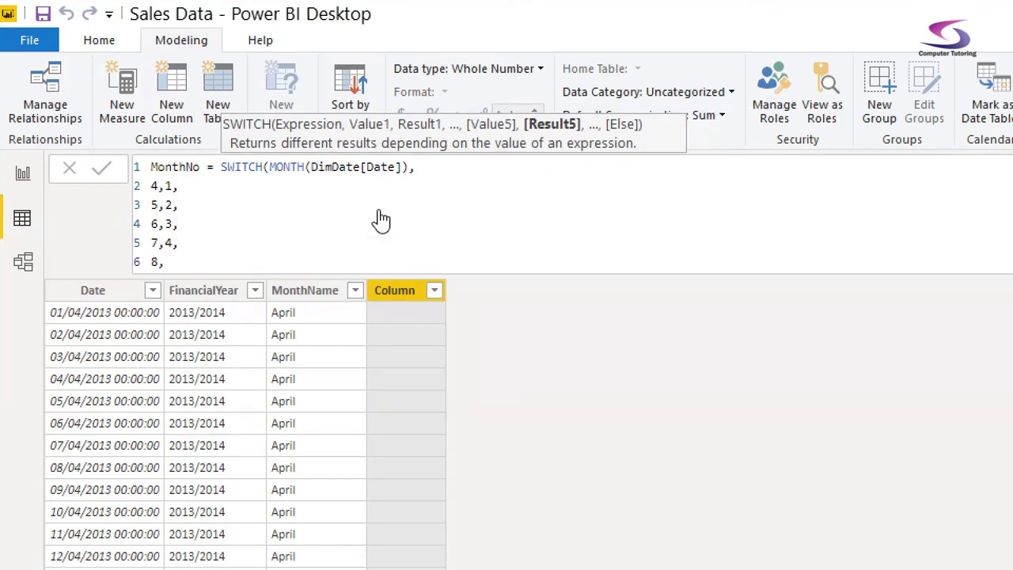
text(5,)
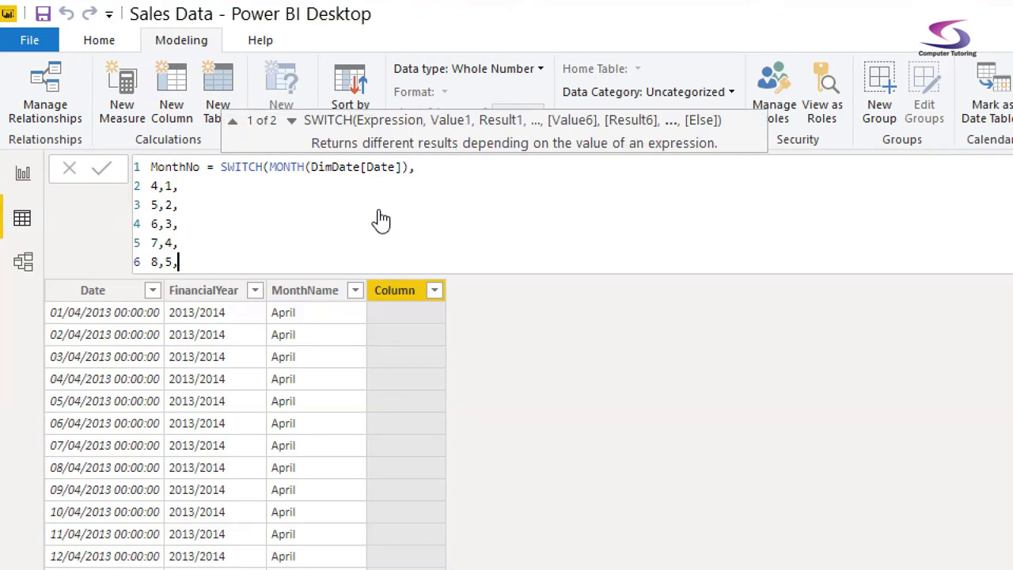
key(shift+Return)
text(9,10,)
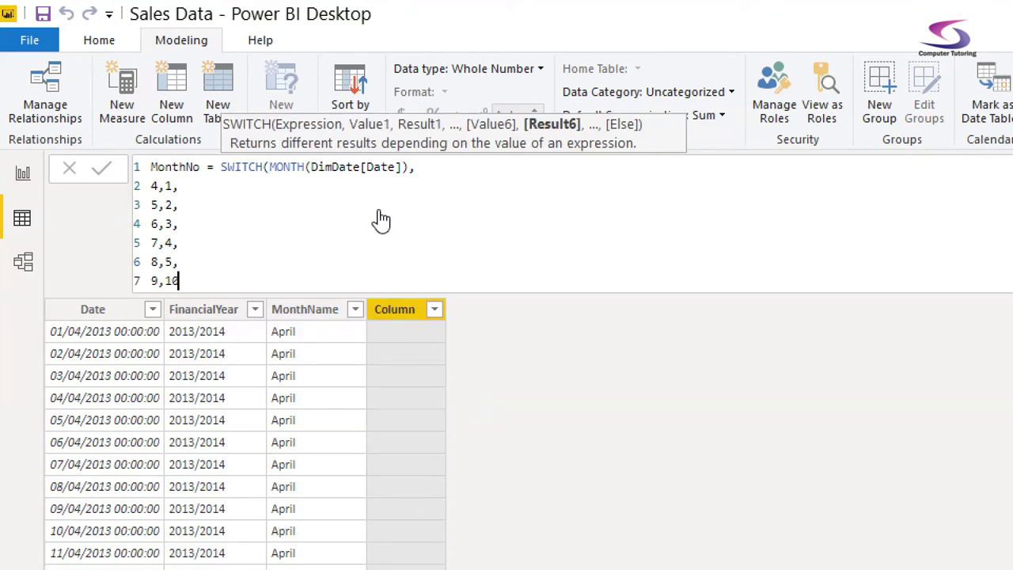
key(BackSpace)
key(BackSpace)
text(6,)
key(shift+Return)
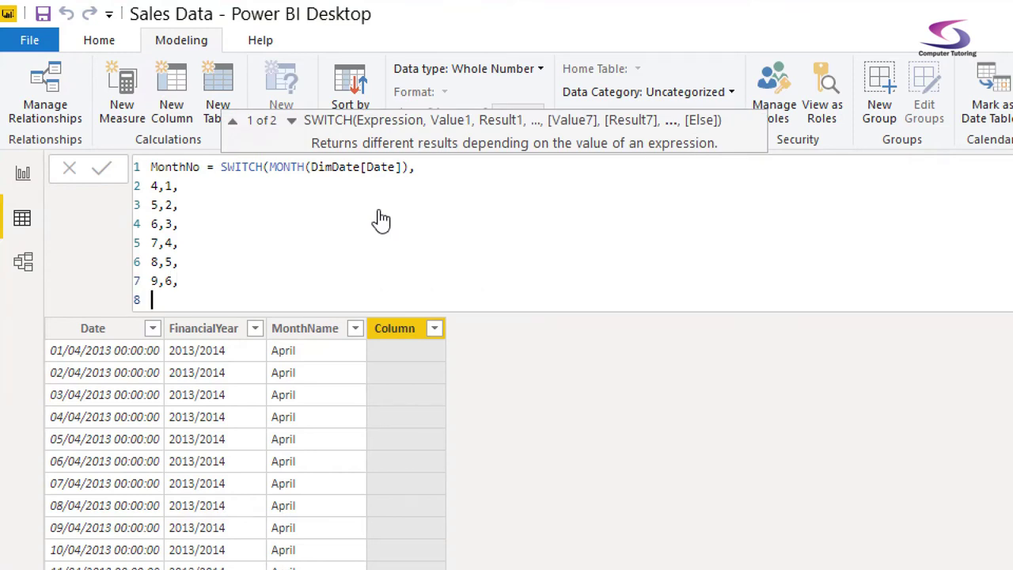
Add the SWITCH pairs for October to December on separate lines: 10,7 and 11,8 and 12,9.
text(10,7)
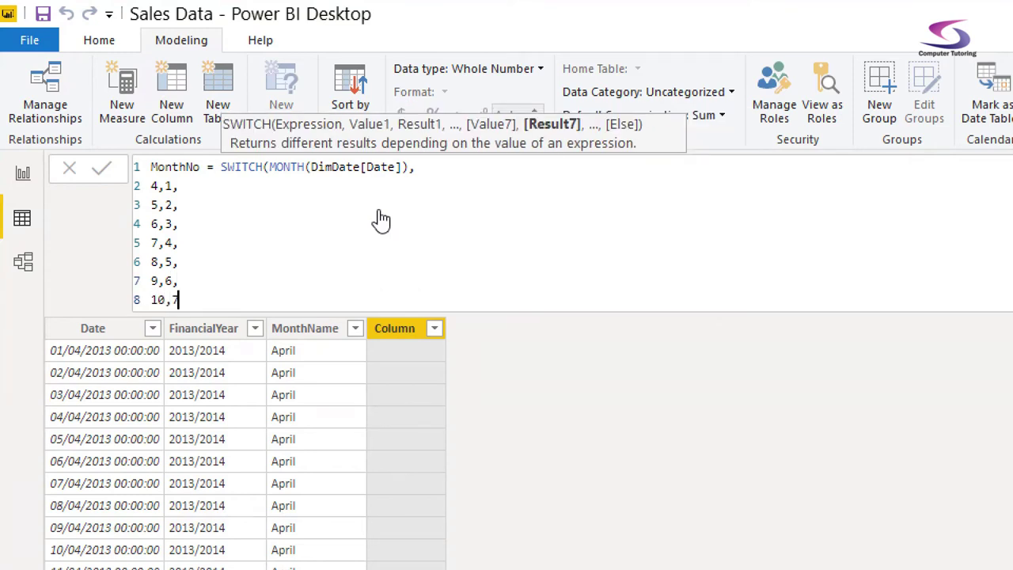
text(,)
key(shift+Return)
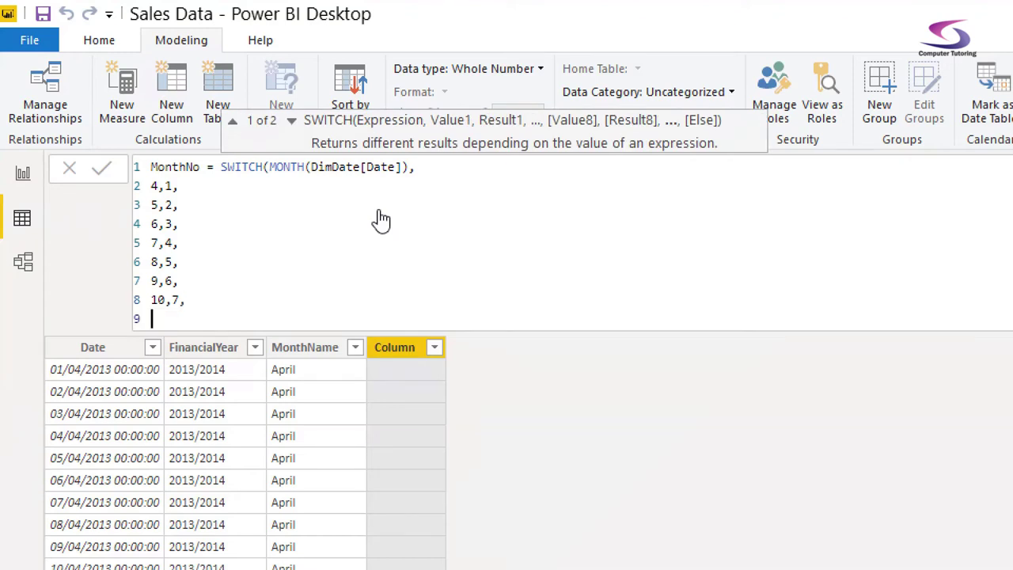
text(11,)
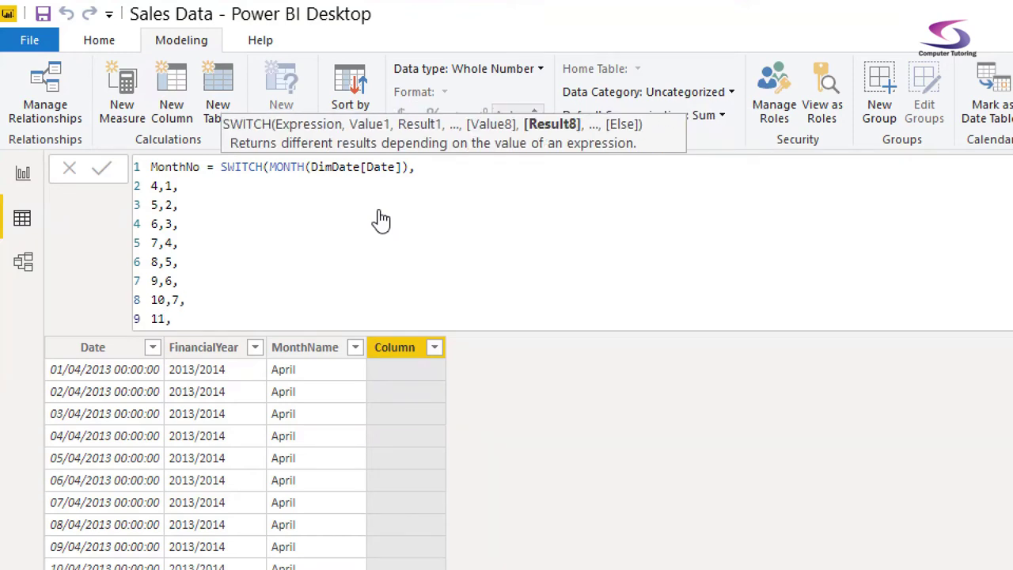
text(8,)
key(shift+Return)
text(12)
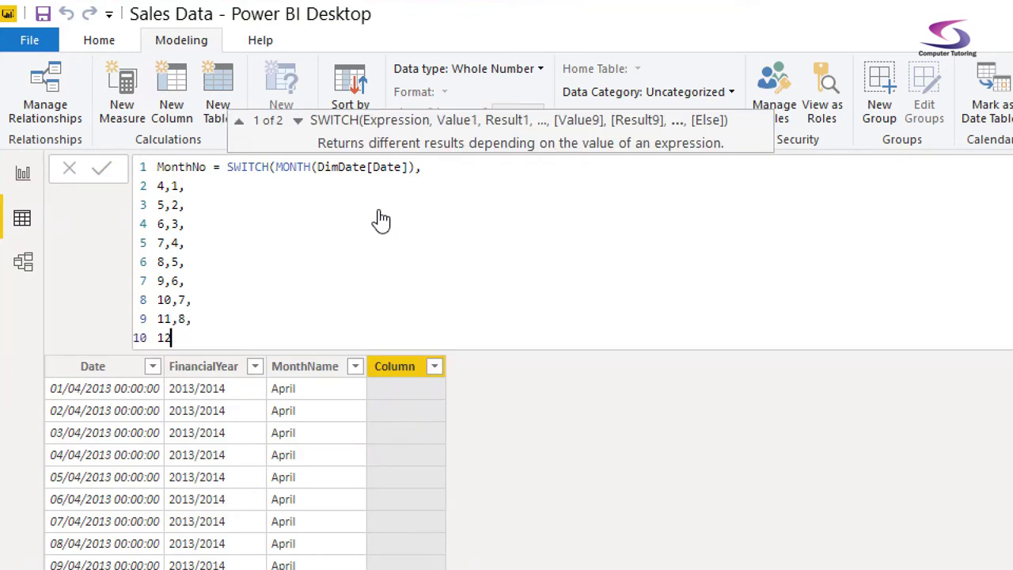
text(,9,)
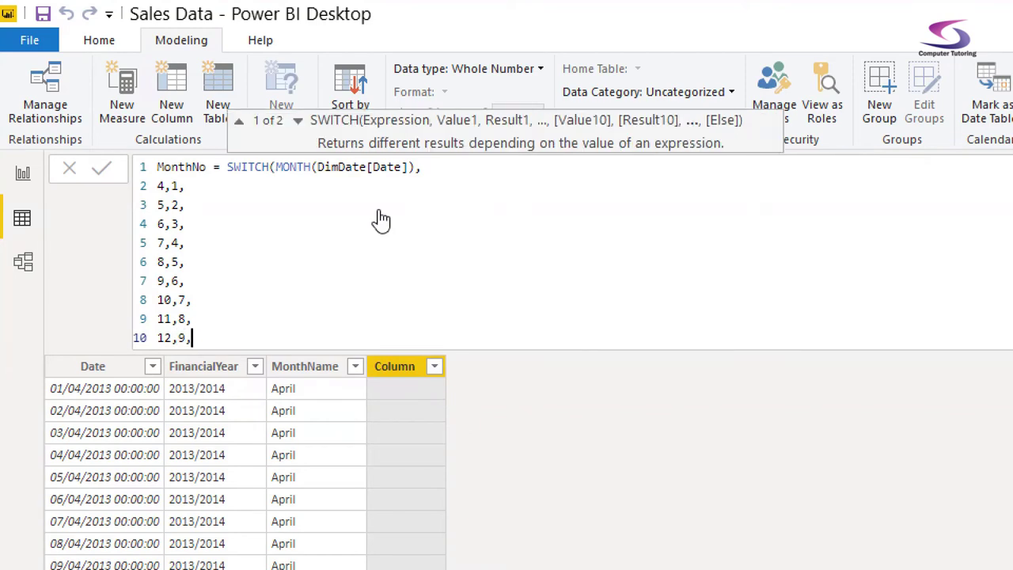
key(shift+Return)
Add the SWITCH pairs 1,10 and 2,11 on separate lines, finish with the default result 12, and commit the MonthNo column.
text(1,)
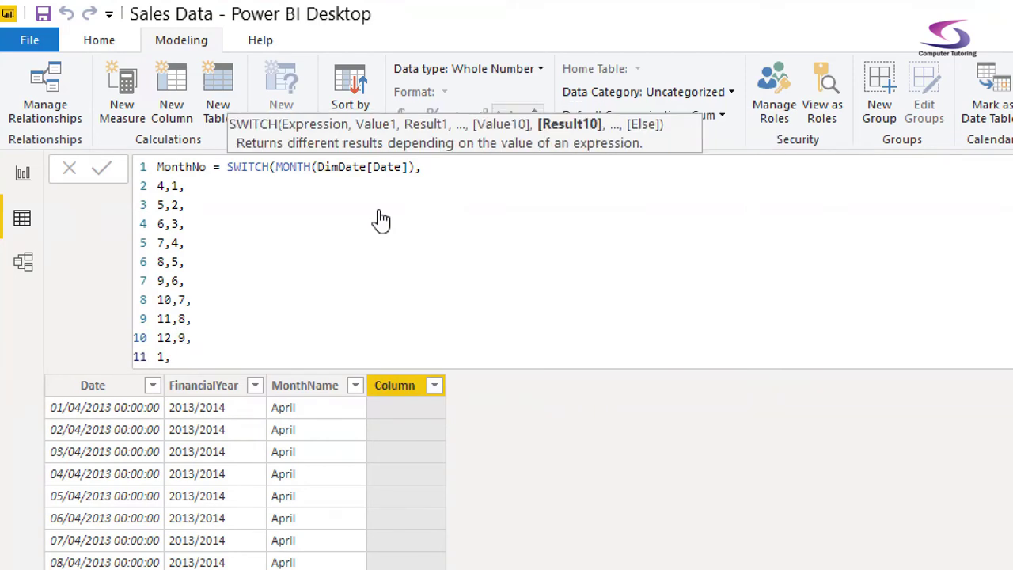
text(10,)
key(shift+Return)
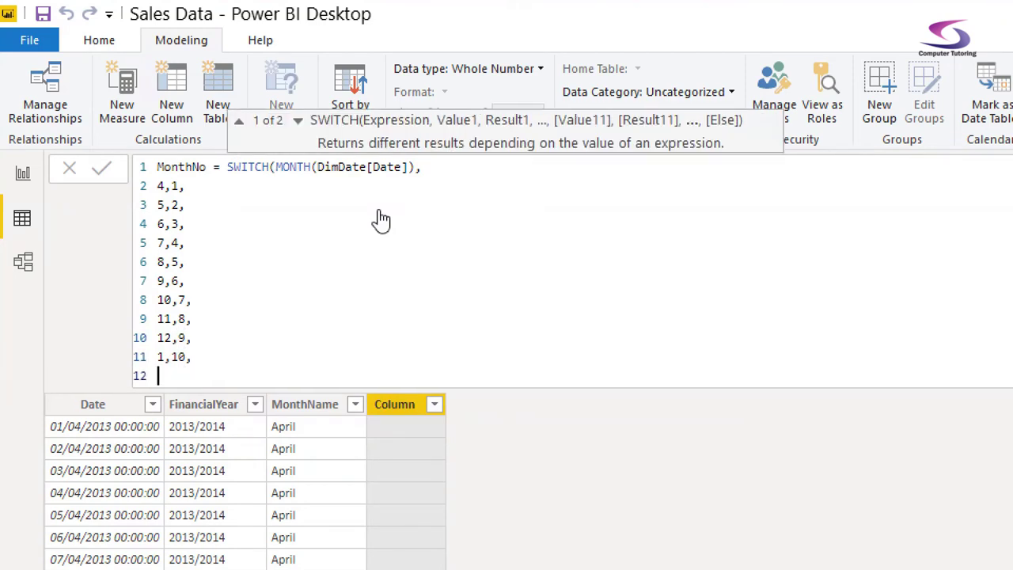
text(2,11,)
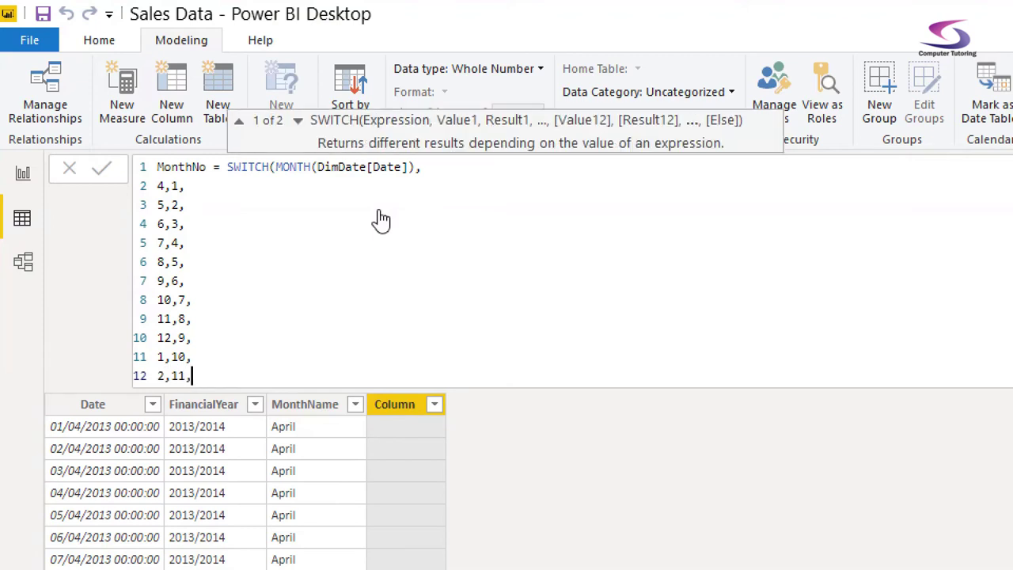
key(shift+Return)
text(12))
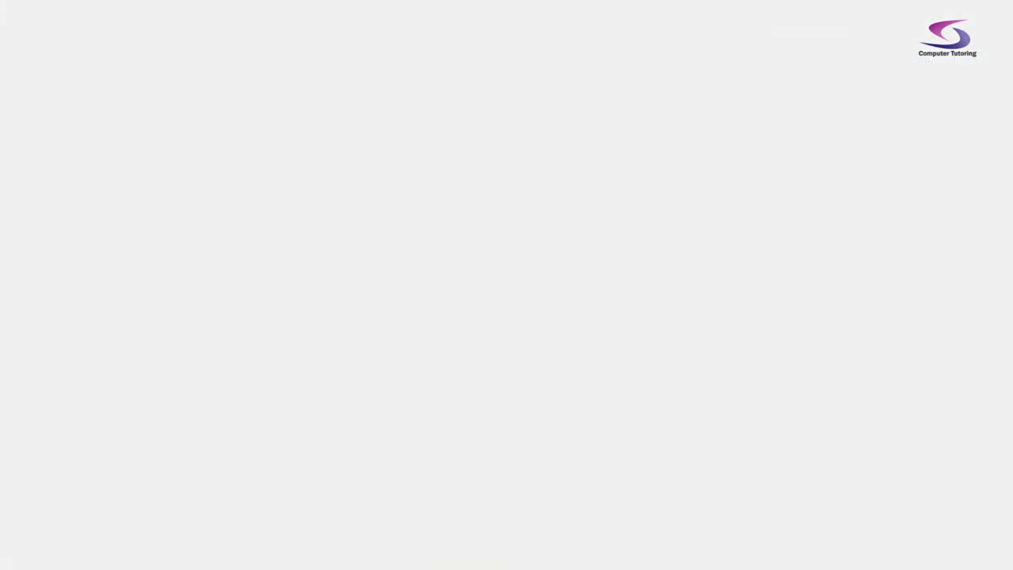
key(Return)
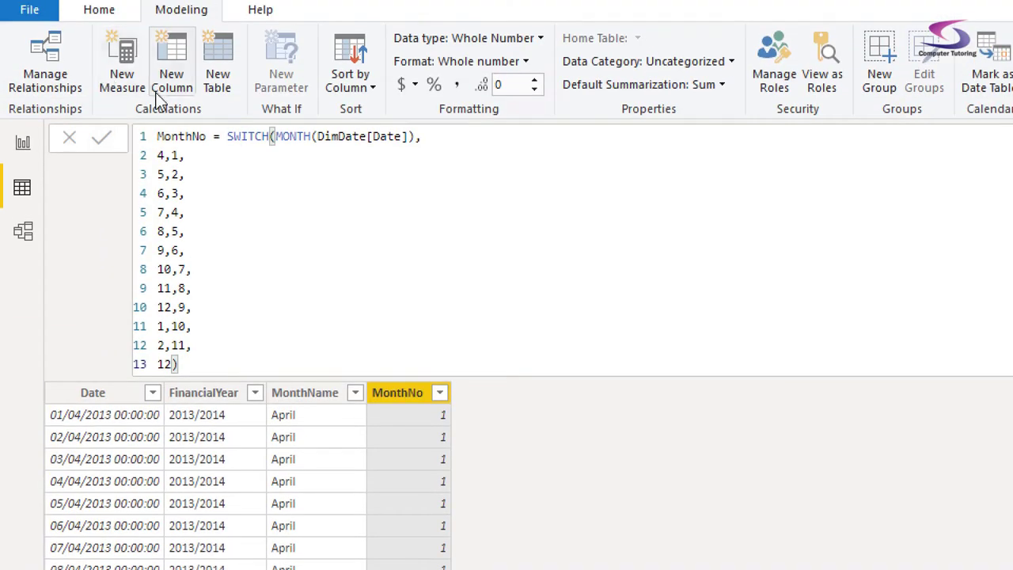
Rename the MonthNo column to FinancialMonthNo in its formula.
click(162, 136)
text(Fin)
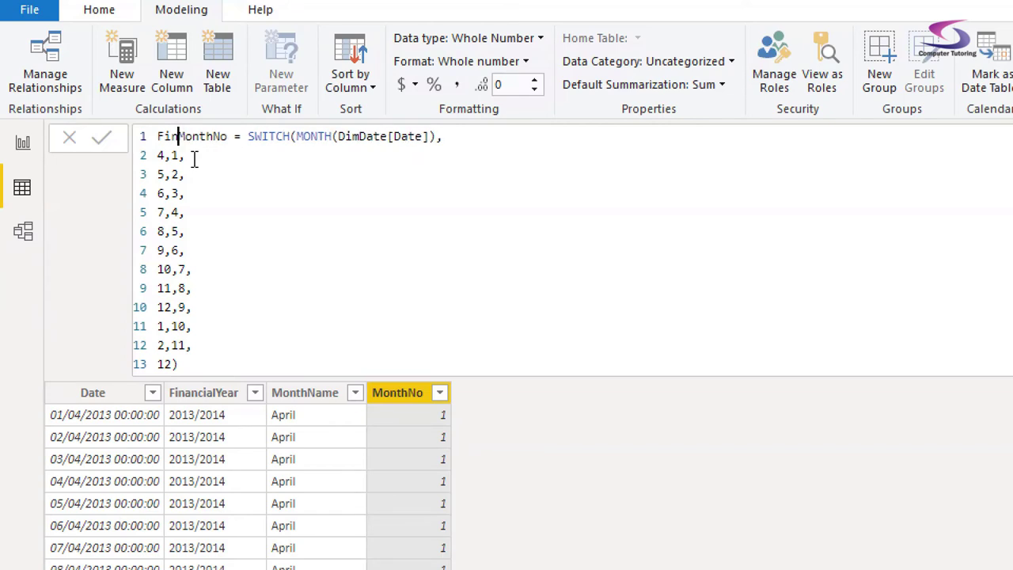
text(ancial)
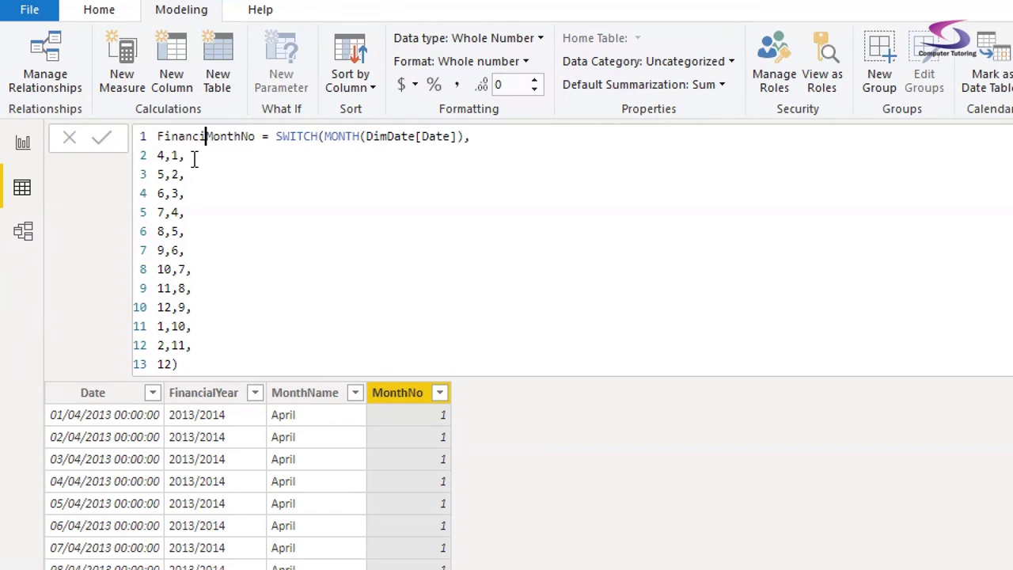
key(Return)
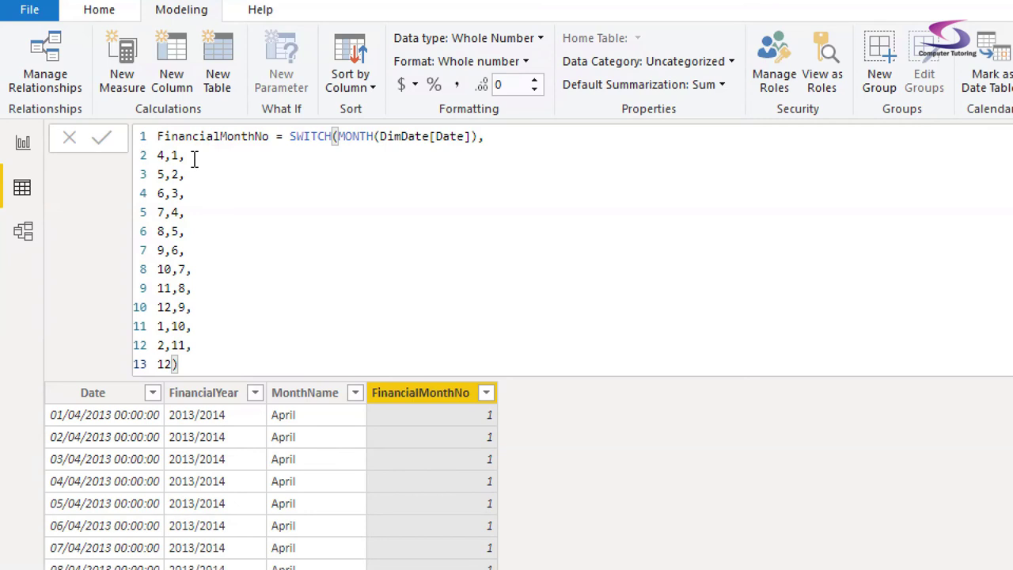
Rename the MonthName column to FinancialMonthName in its formula and sort it by FinancialMonthNo.
click(290, 395)
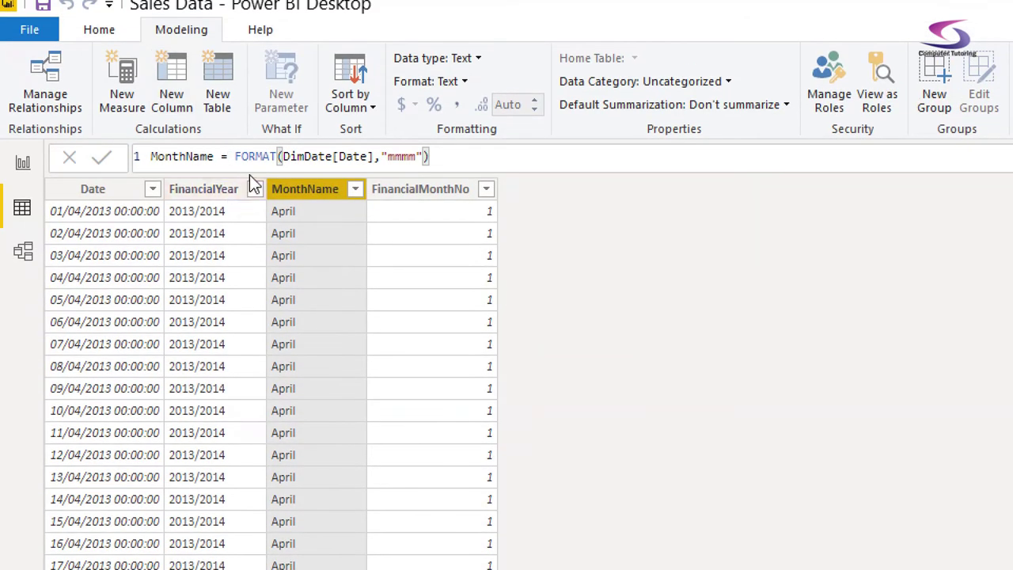
click(156, 157)
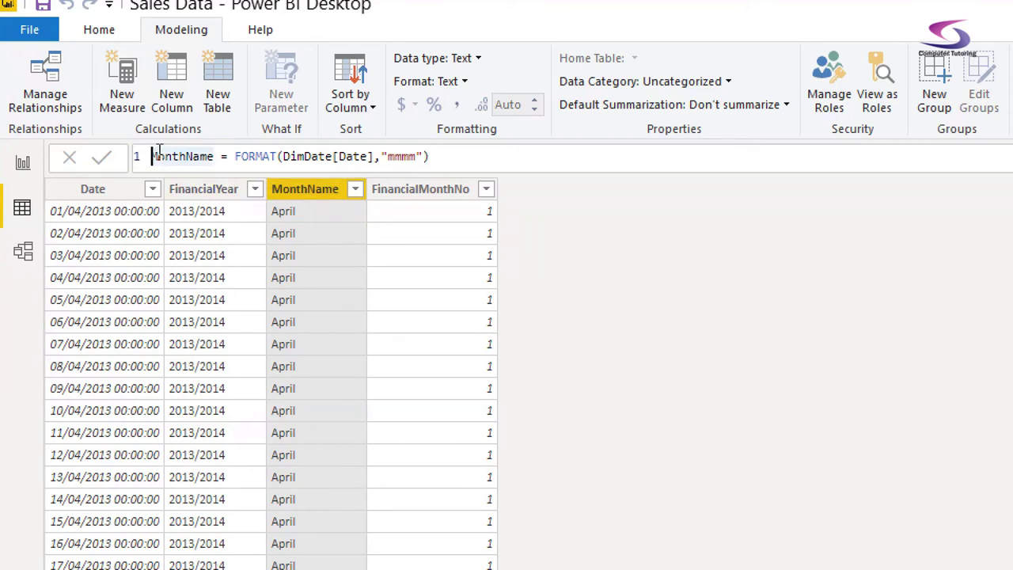
text(Financial)
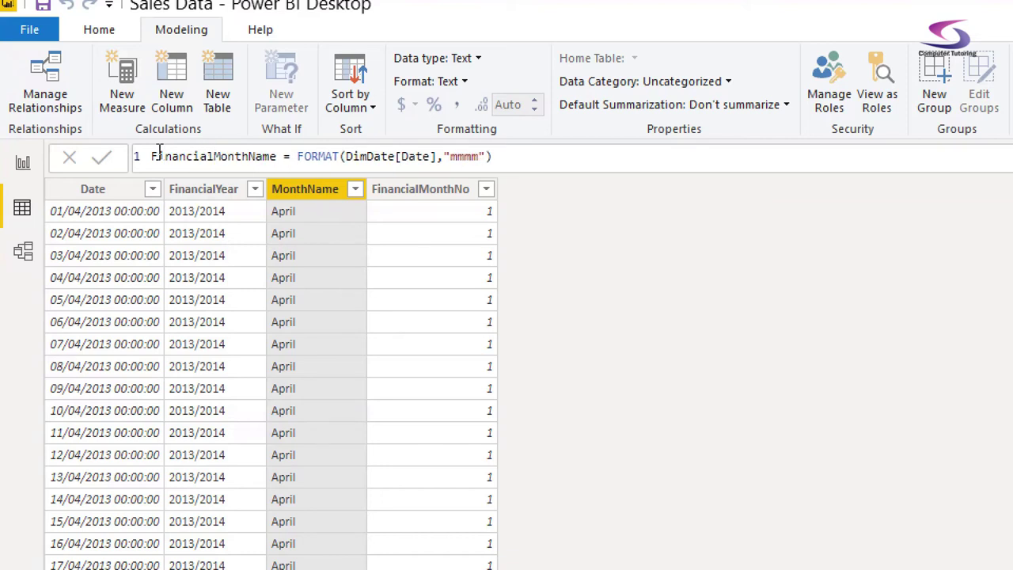
key(Return)
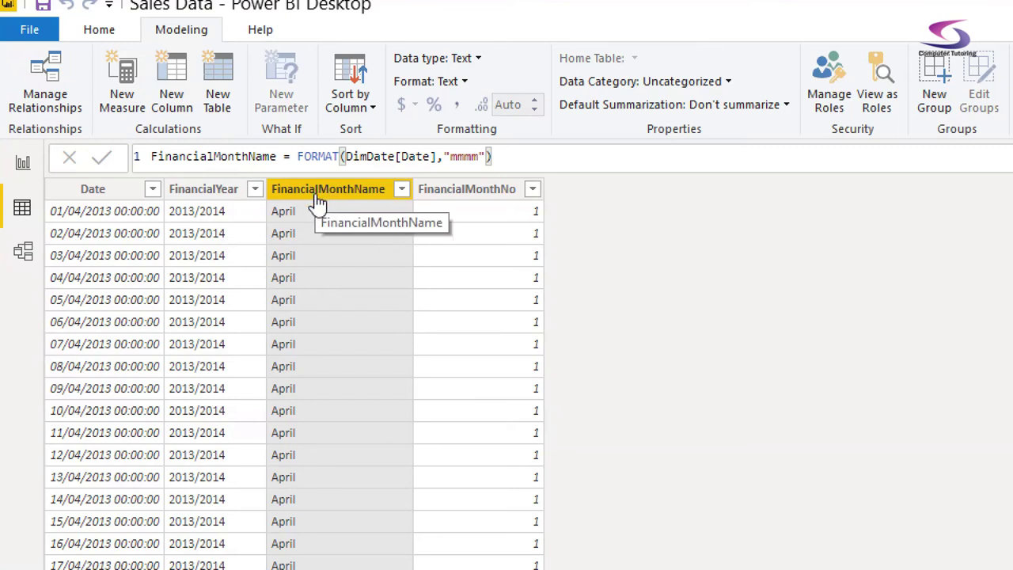
click(354, 99)
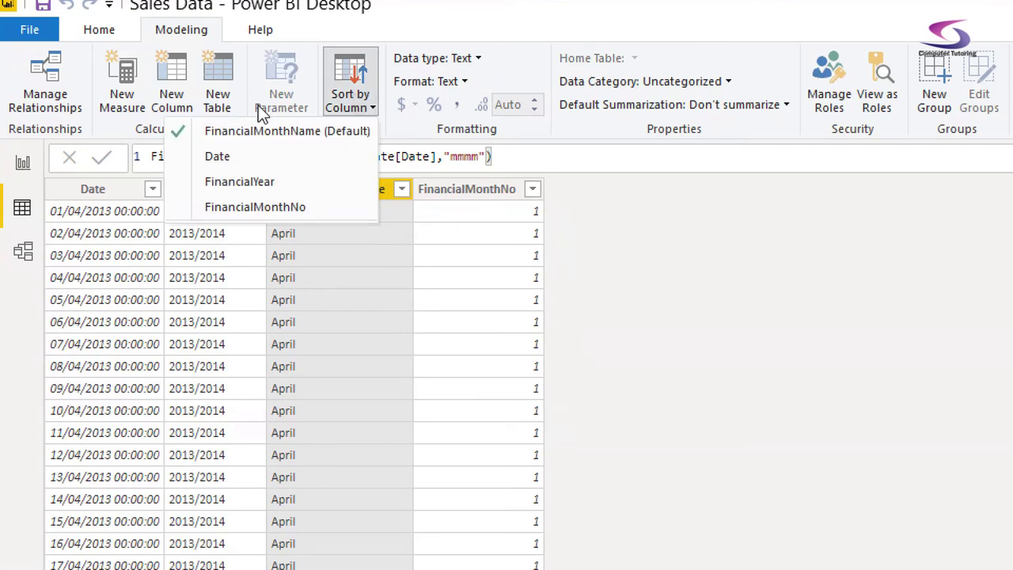
click(257, 211)
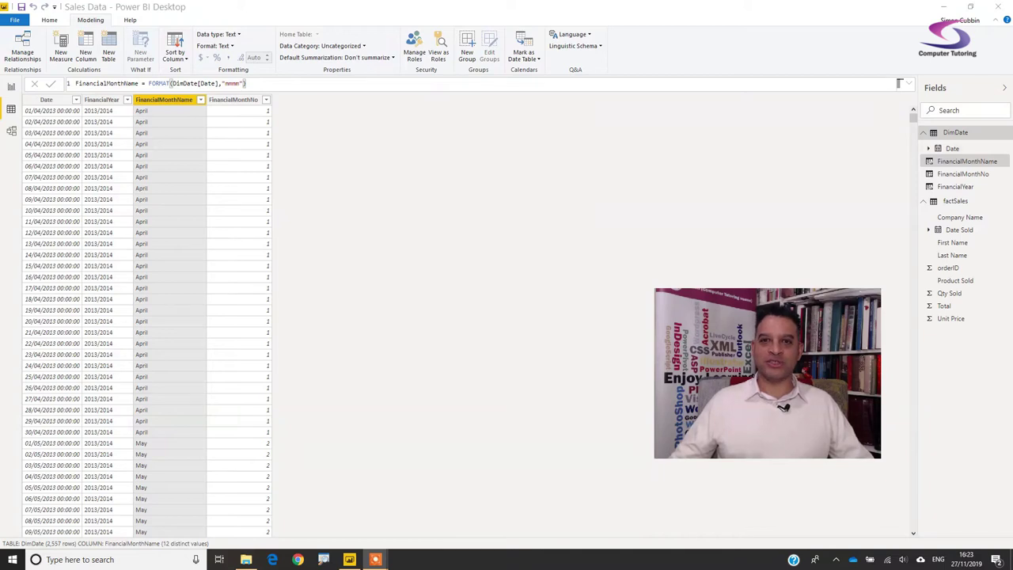
Mark the DimDate table as a date table, using Date as its date column.
click(955, 132)
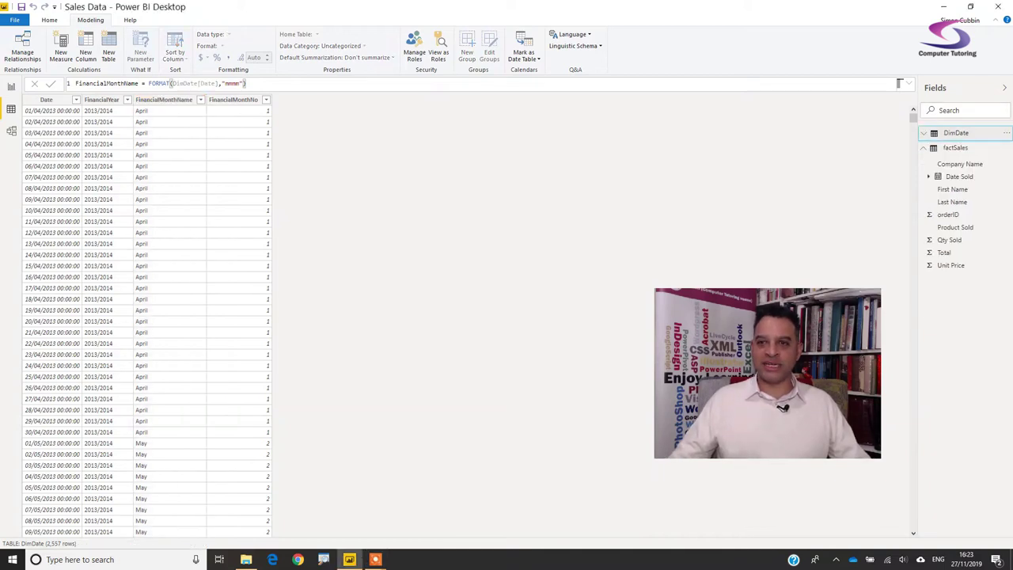
click(524, 55)
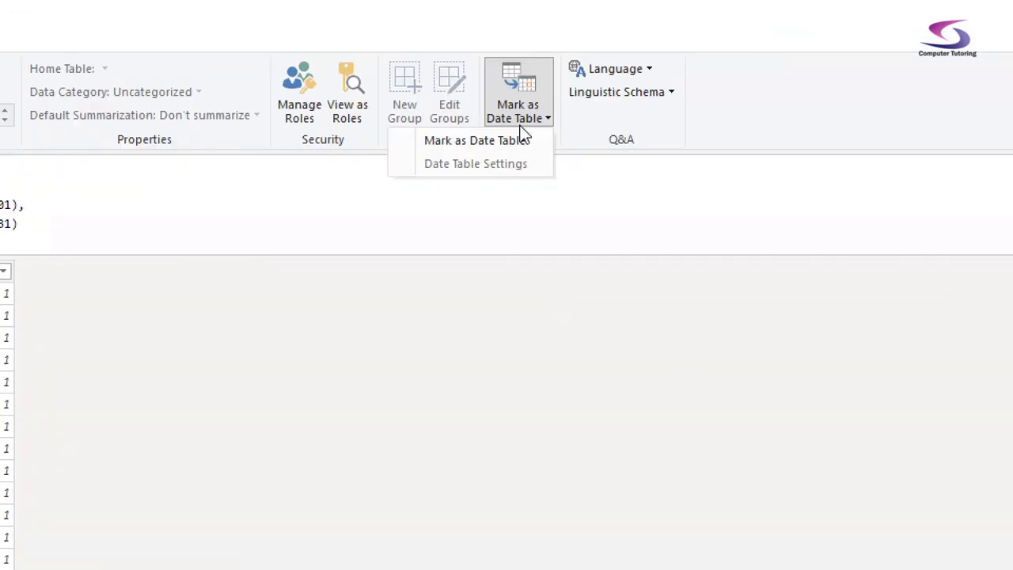
click(513, 72)
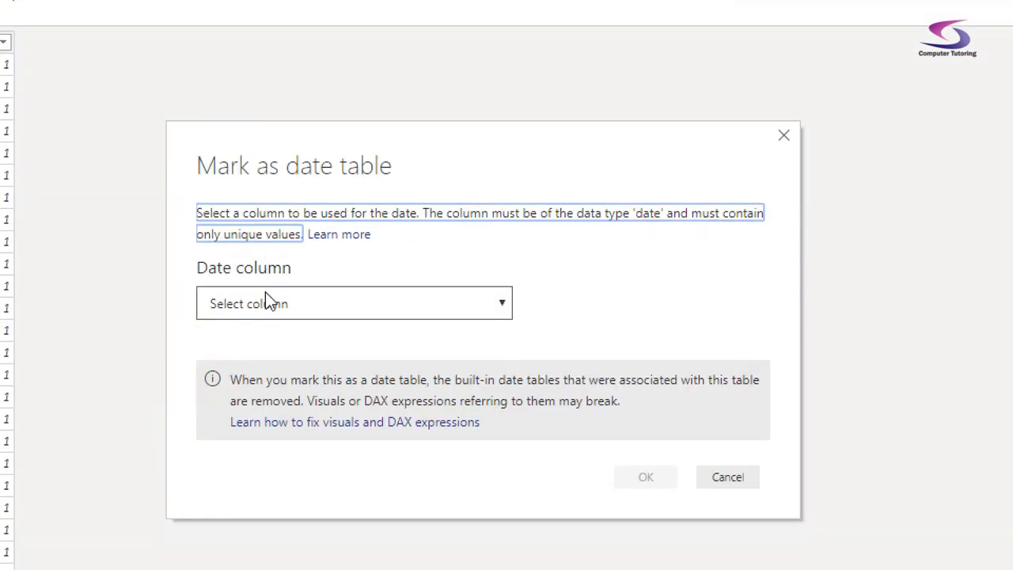
click(267, 112)
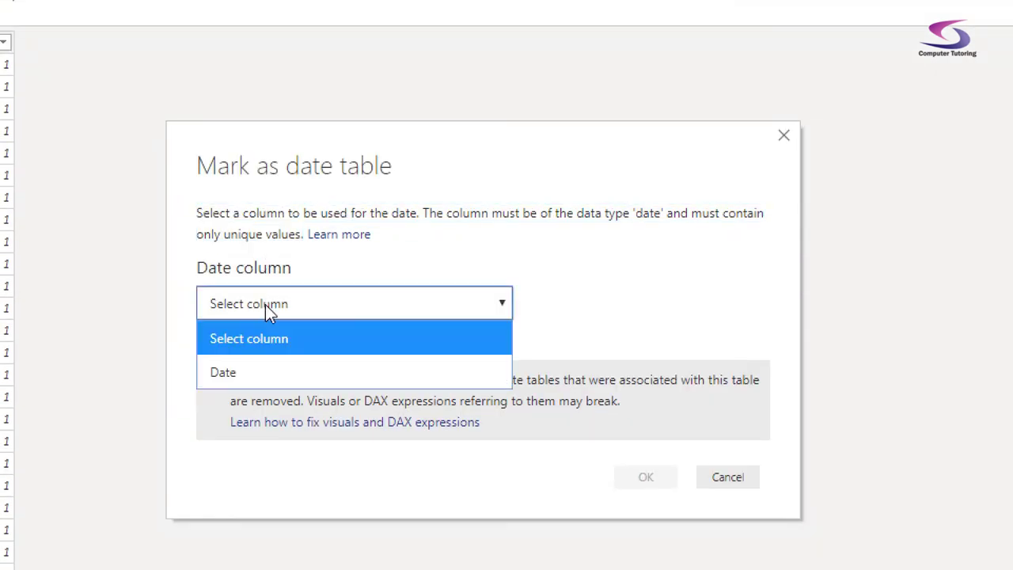
click(226, 376)
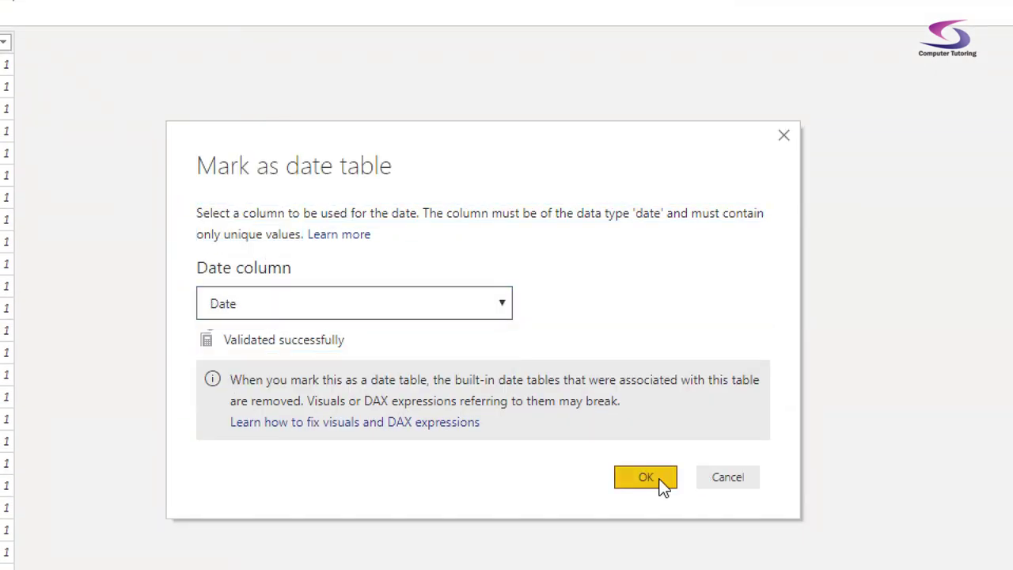
click(659, 478)
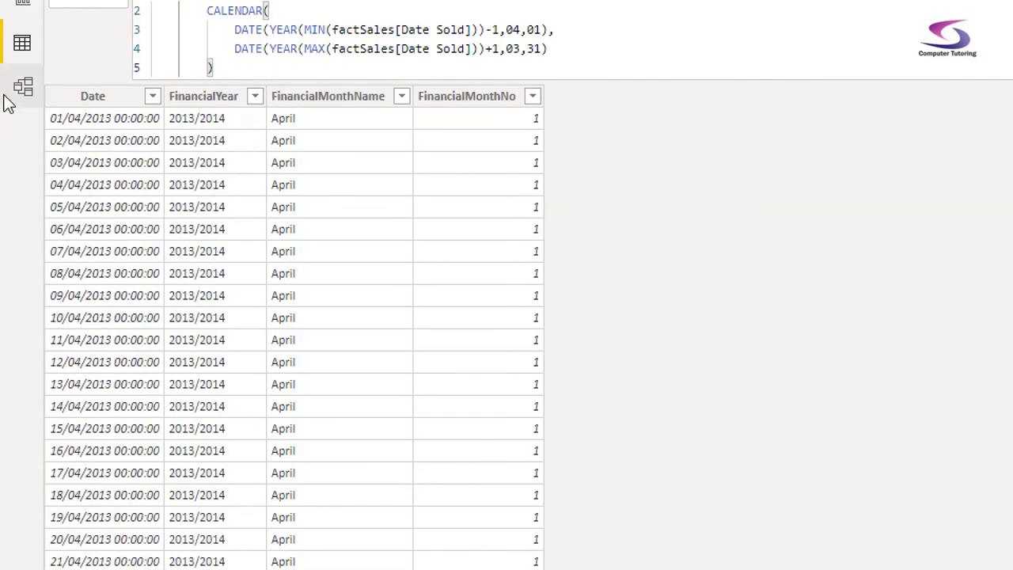
Relate DimDate's Date field to factSales' Date Sold field in the model diagram and move the factSales table slightly down.
click(12, 131)
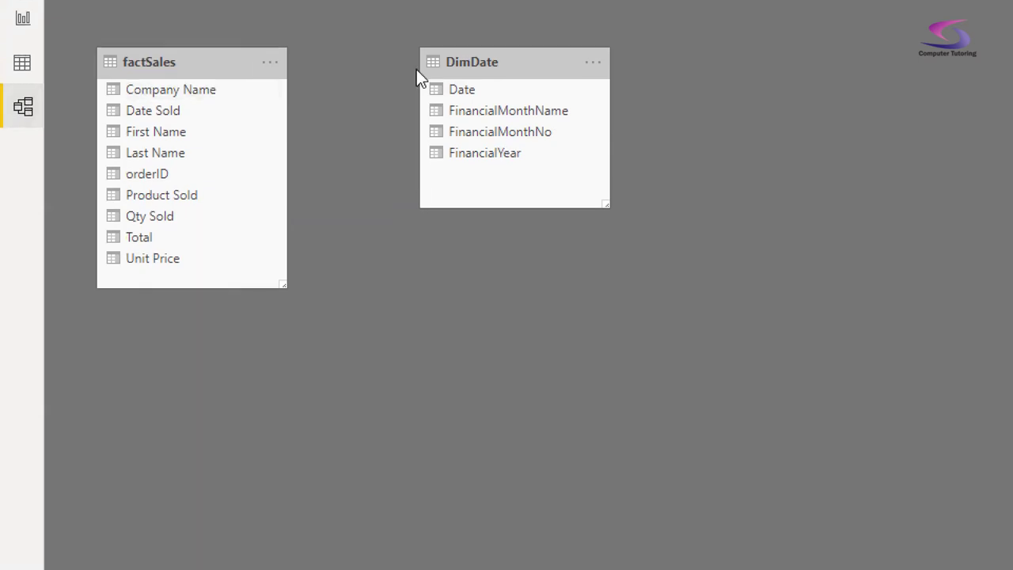
drag(466, 101, 157, 112)
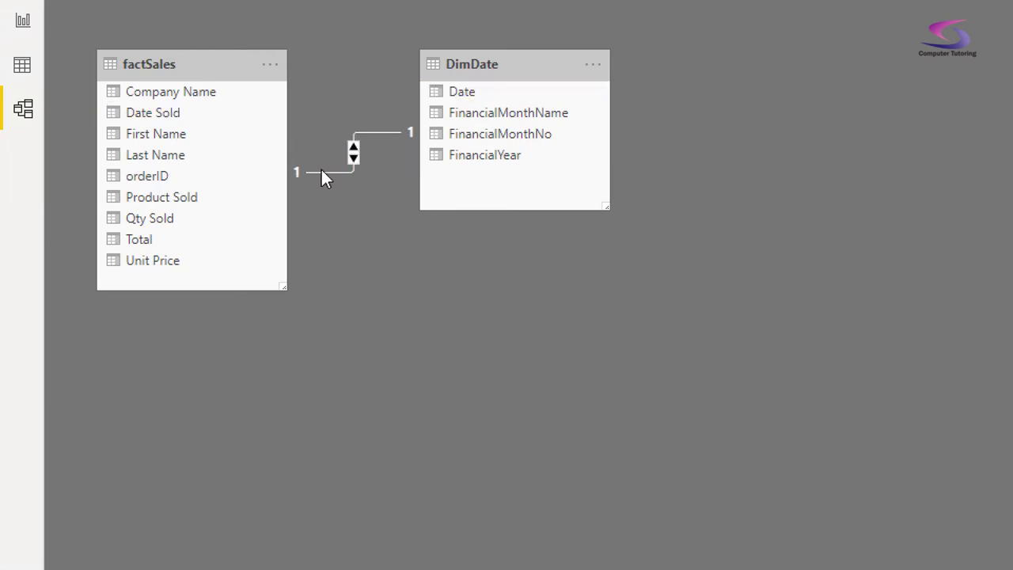
drag(181, 66, 188, 93)
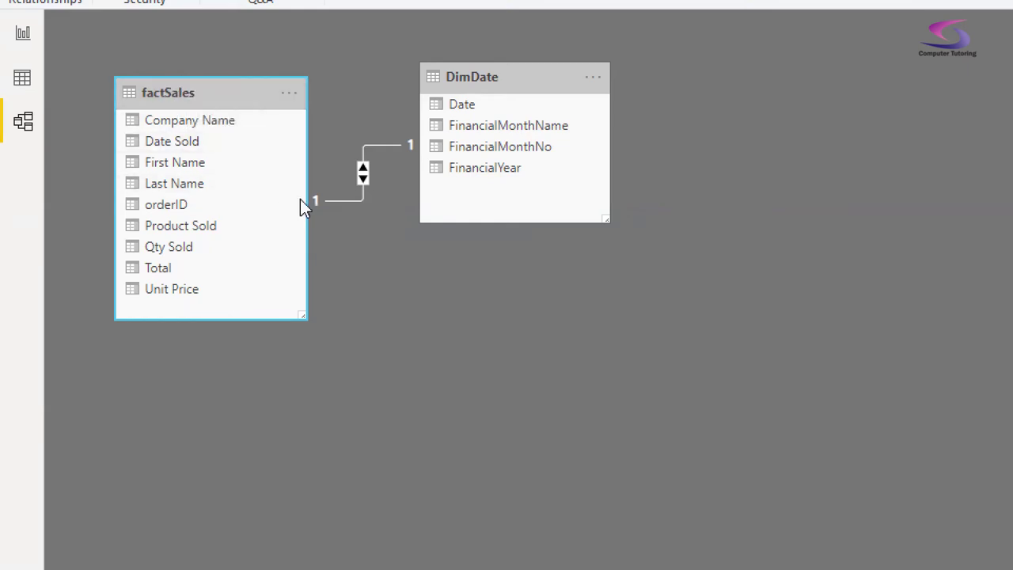
Change the relationship between DimDate and factSales to One to many (1:*) cardinality with Single cross filter direction.
click(358, 193)
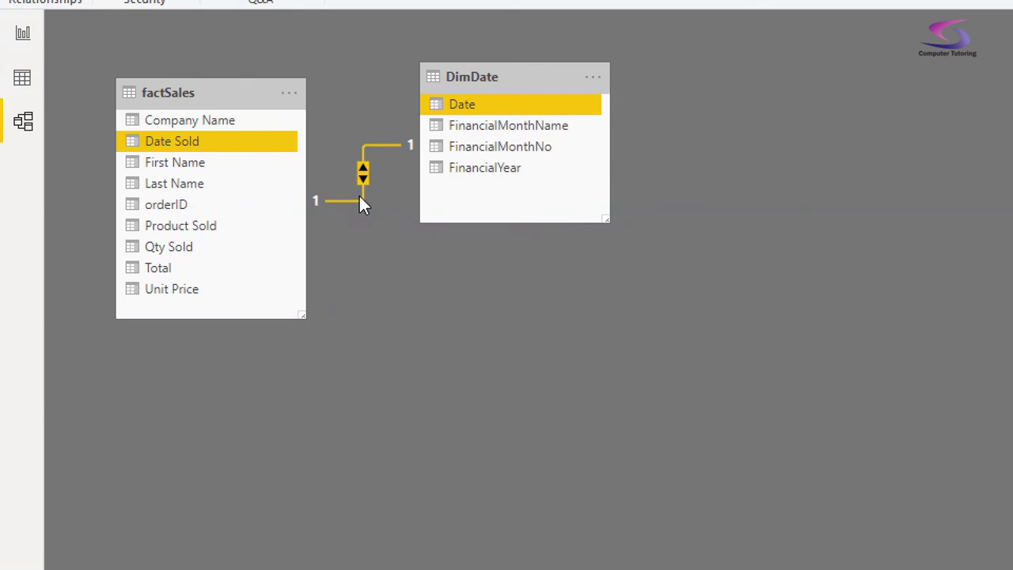
double_click(368, 196)
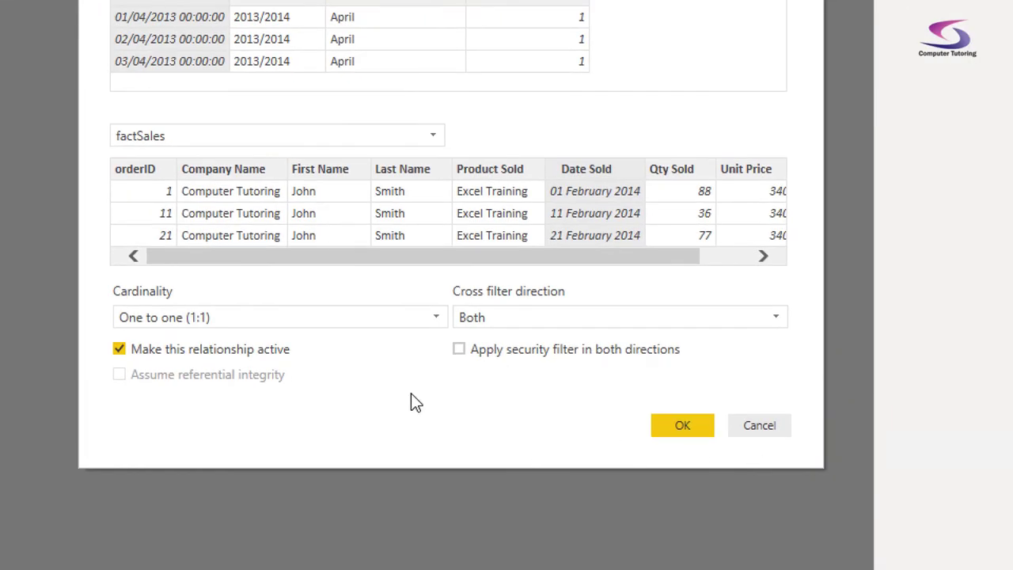
click(227, 318)
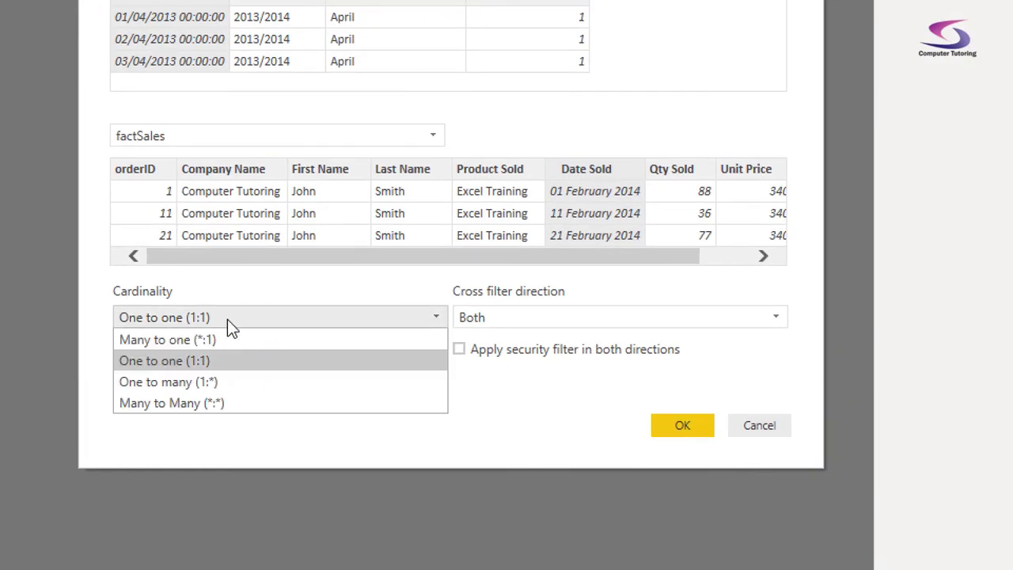
click(183, 382)
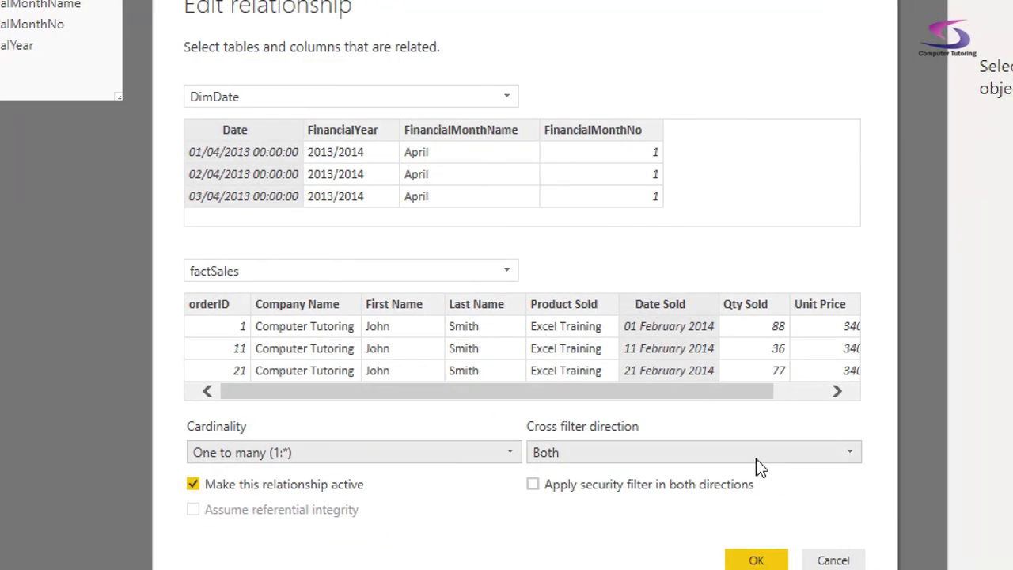
click(756, 458)
click(607, 480)
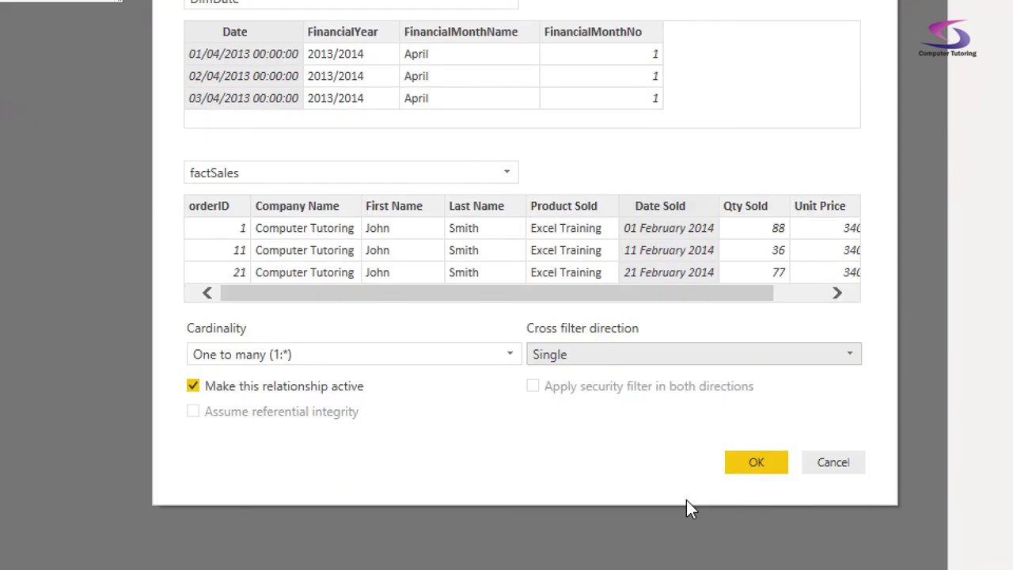
click(771, 463)
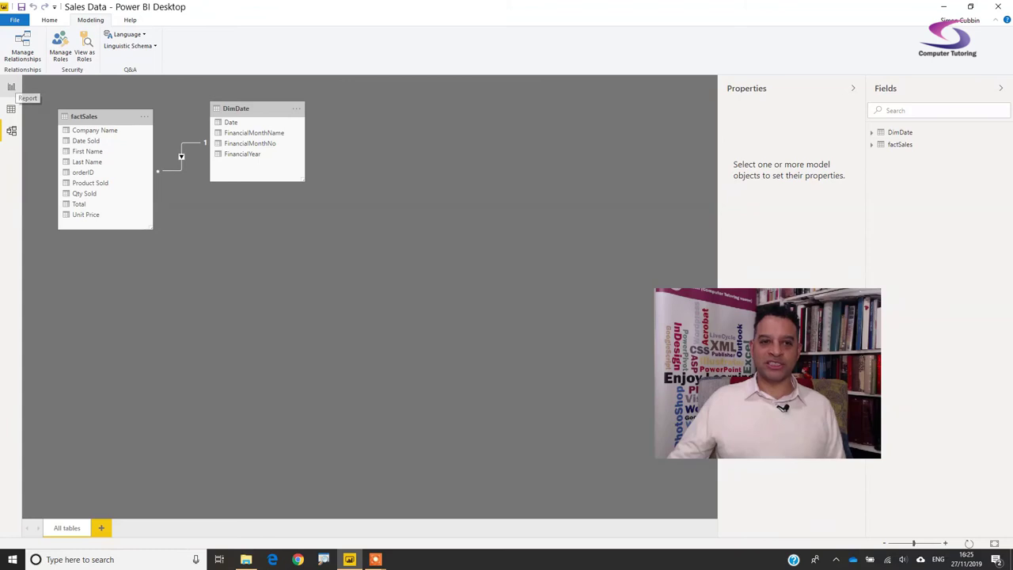
Add a line chart to the blank report page and enlarge it.
click(11, 87)
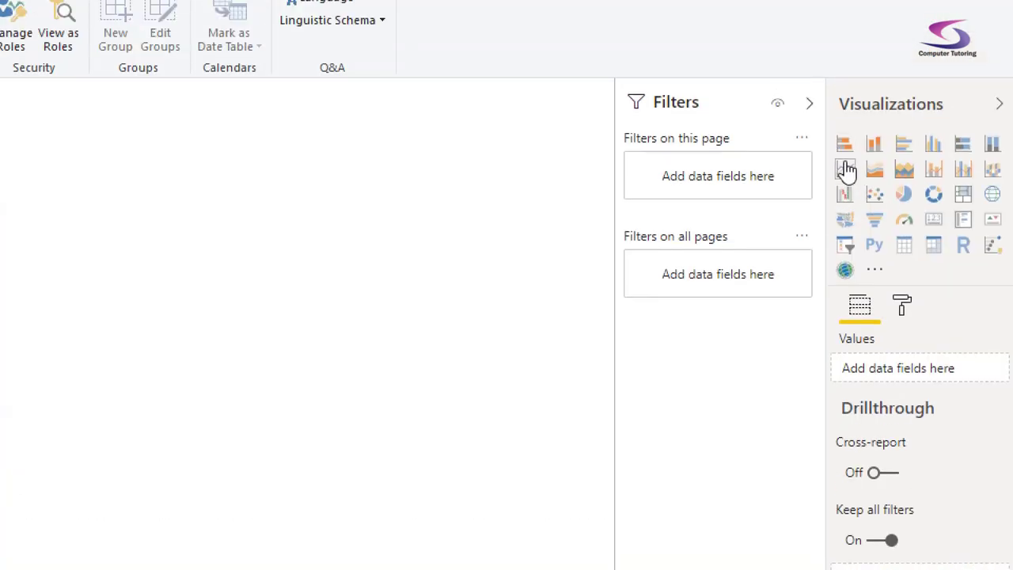
click(846, 168)
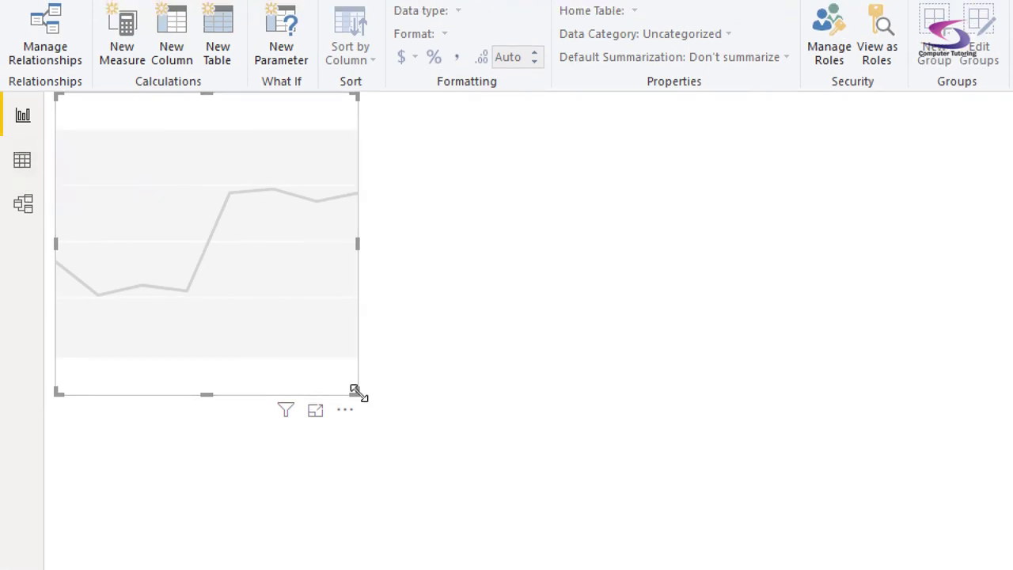
drag(356, 392, 733, 494)
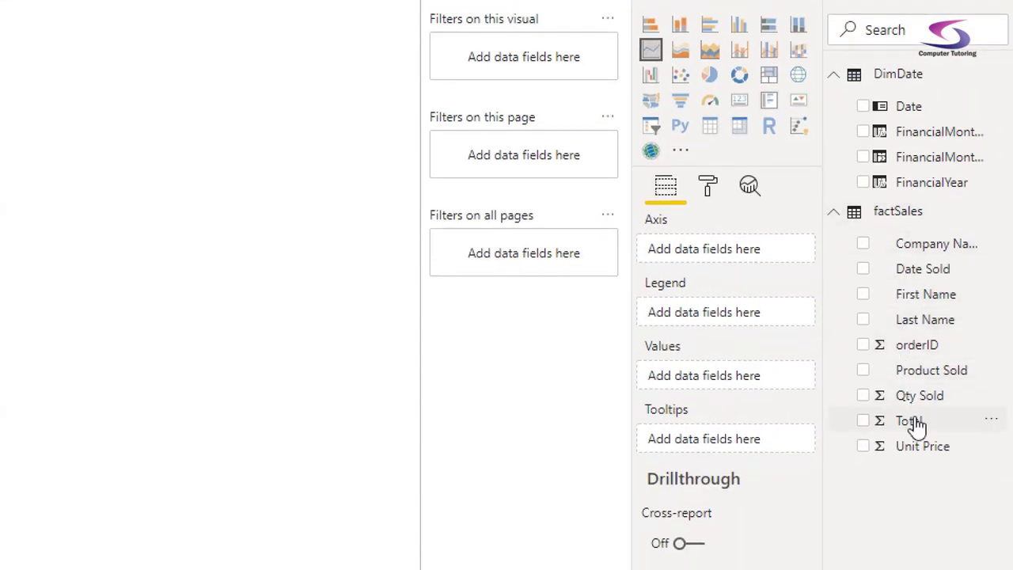
Plot Total as the line chart's values against FinancialMonthName on the axis, and open the options for Total.
drag(916, 427, 736, 395)
drag(911, 426, 722, 375)
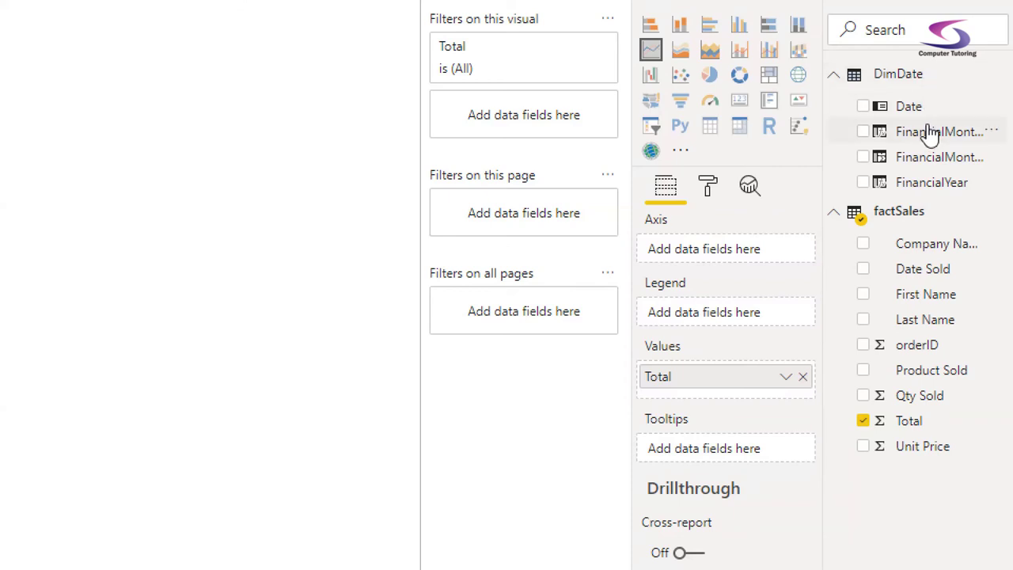
drag(931, 134, 715, 255)
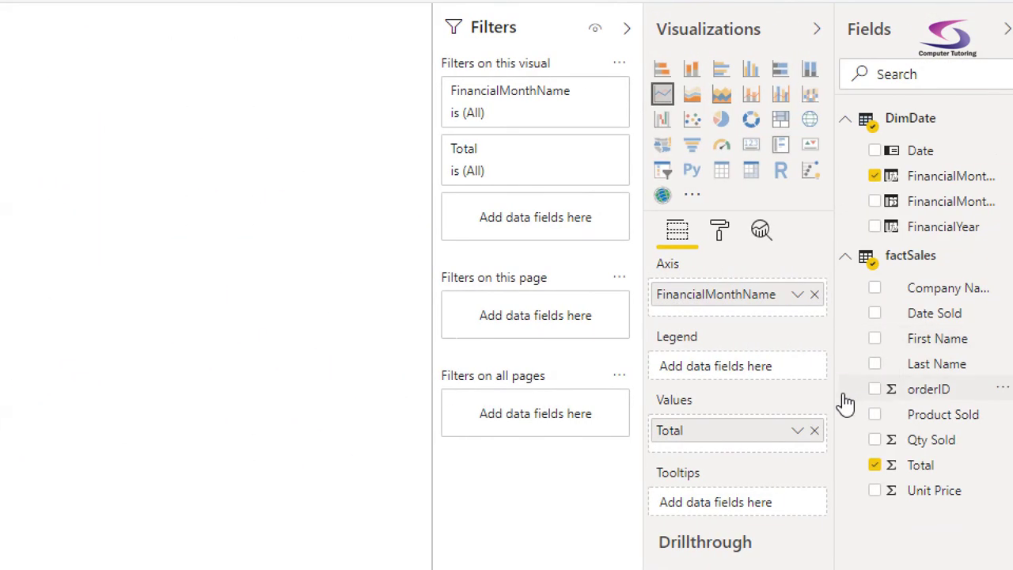
click(796, 434)
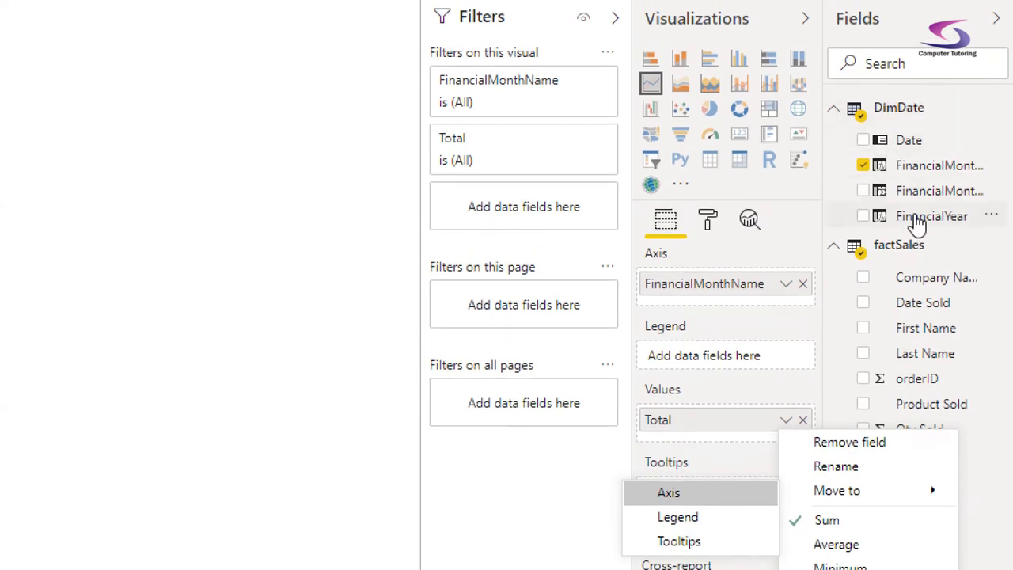
Add FinancialYear as the line chart's legend and enlarge the chart to fill most of the report page.
drag(939, 222, 737, 373)
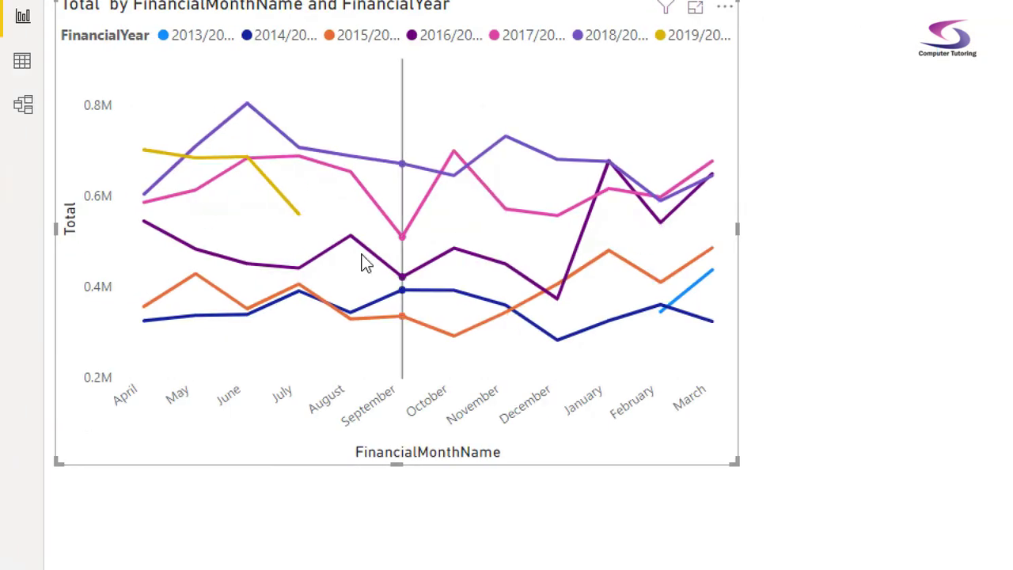
mouse_move(422, 264)
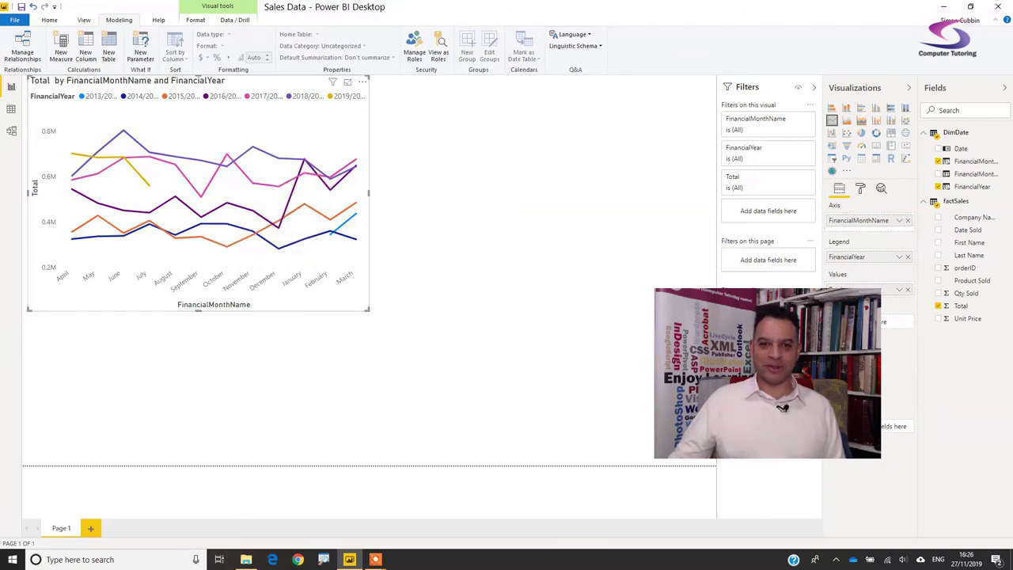
drag(368, 309, 580, 434)
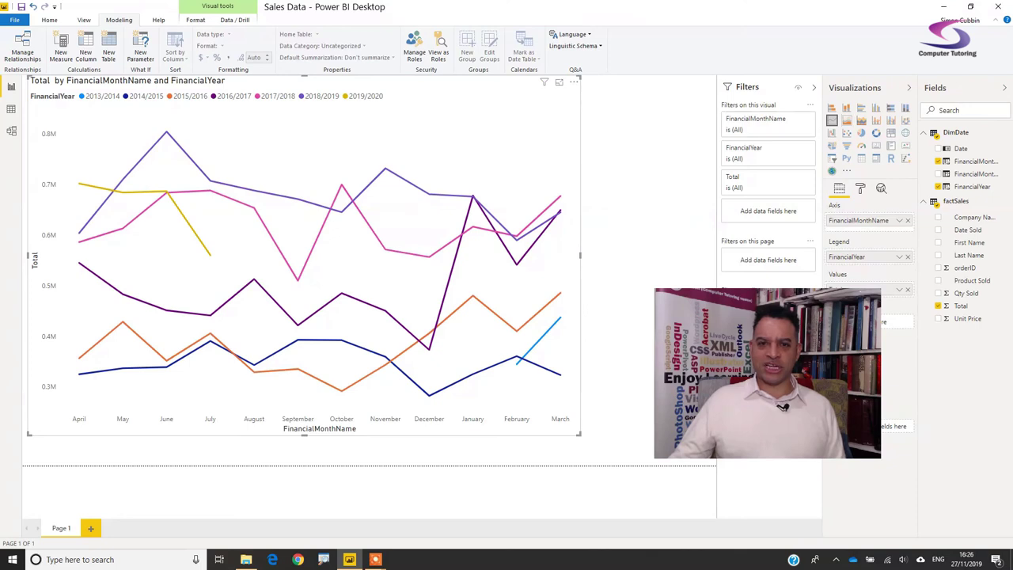
Try an area chart for the sales visual and settle on a stacked area chart.
click(847, 121)
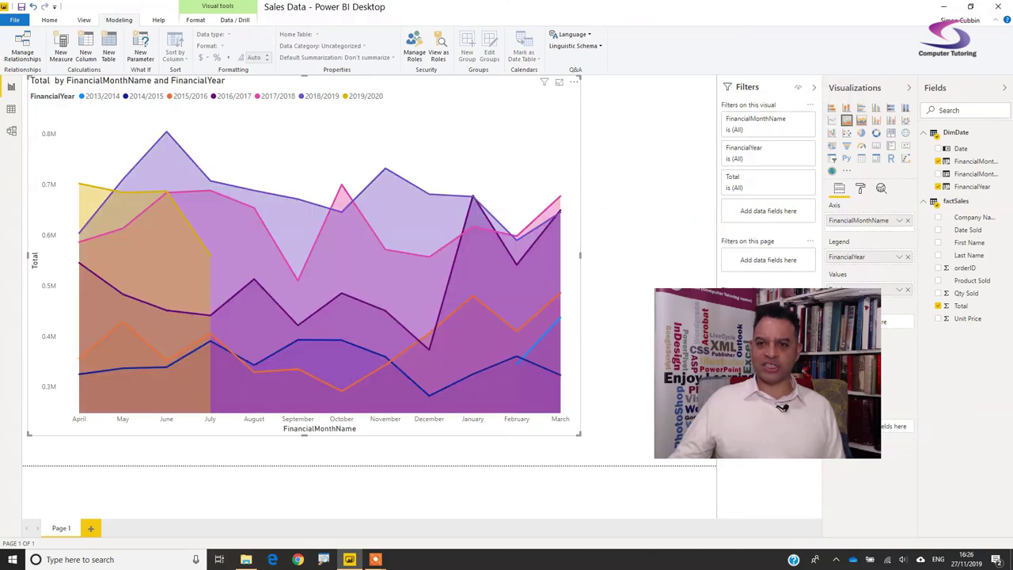
click(861, 120)
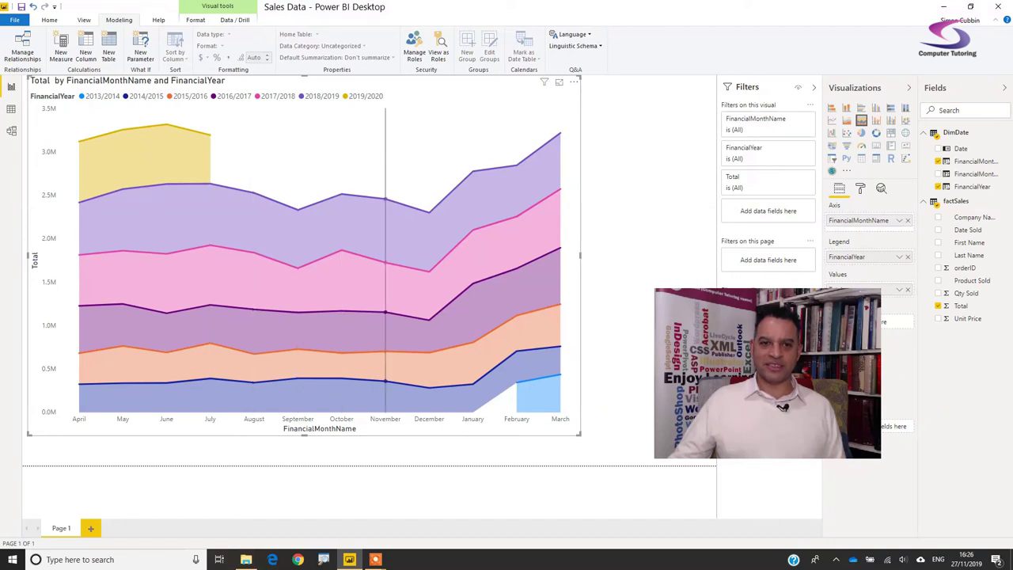
mouse_move(210, 237)
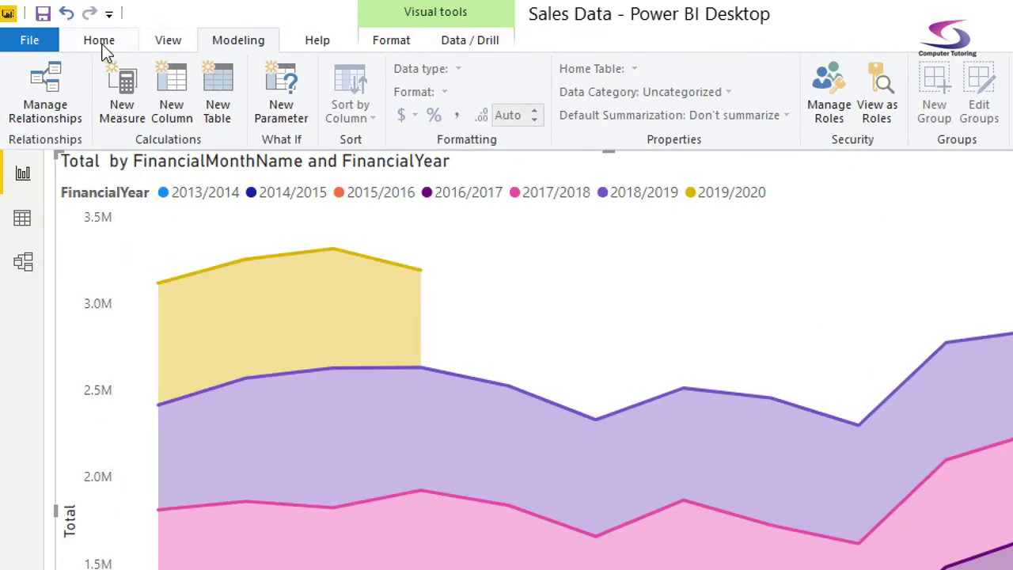
Create an empty table named MyMeasures with Enter Data and load it into the model.
click(99, 41)
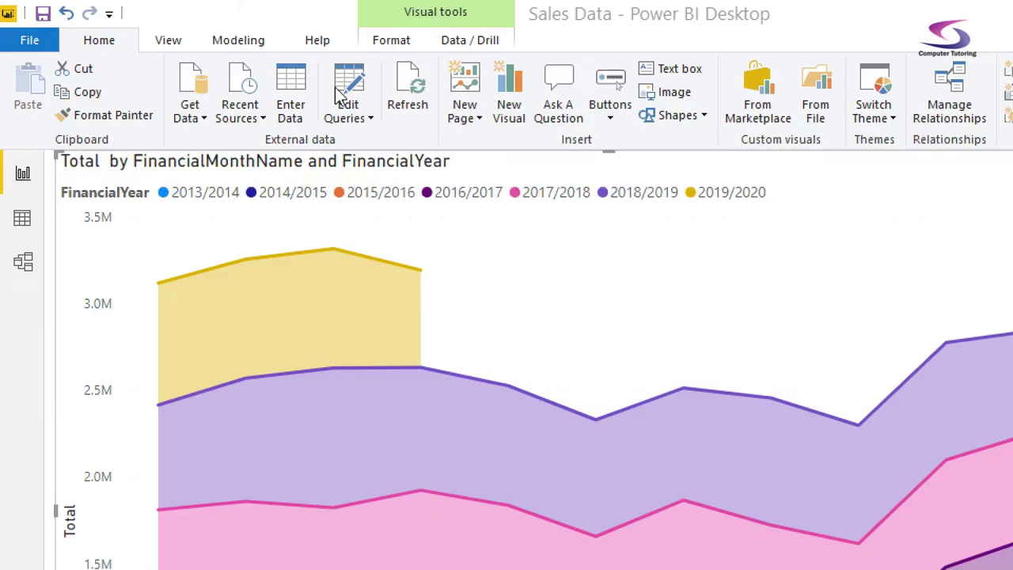
click(287, 84)
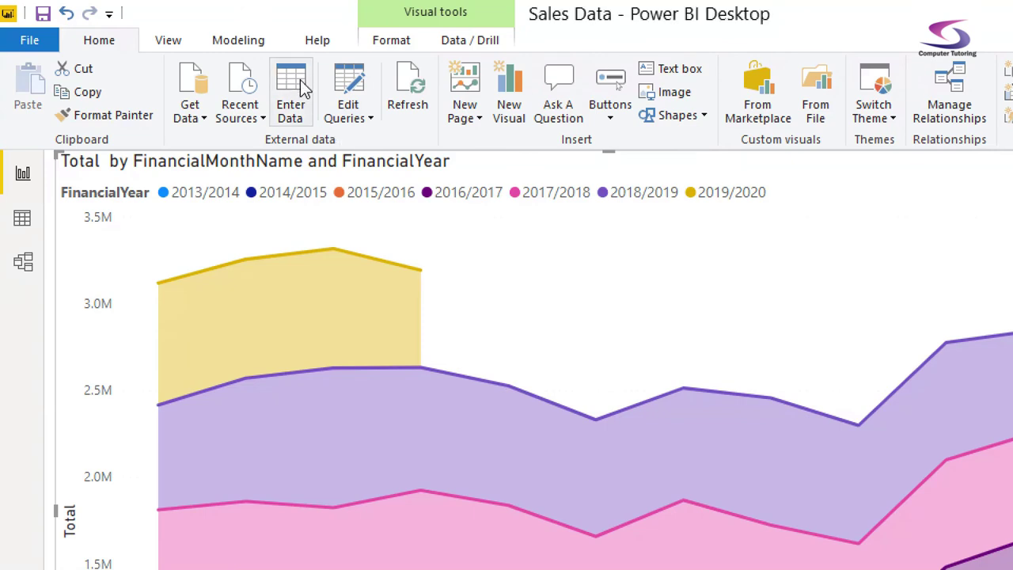
click(297, 81)
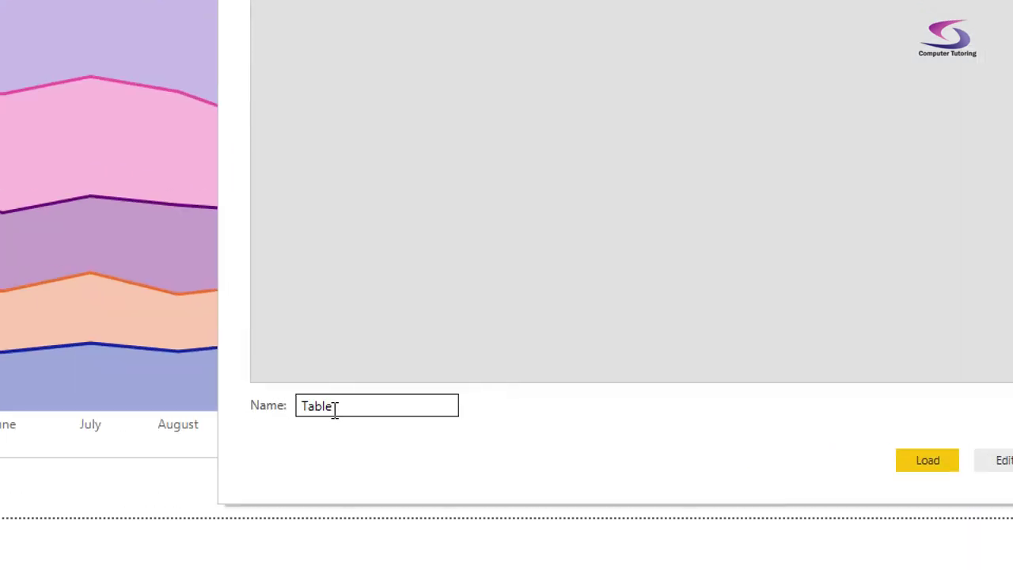
drag(334, 408, 301, 413)
text(MyMea)
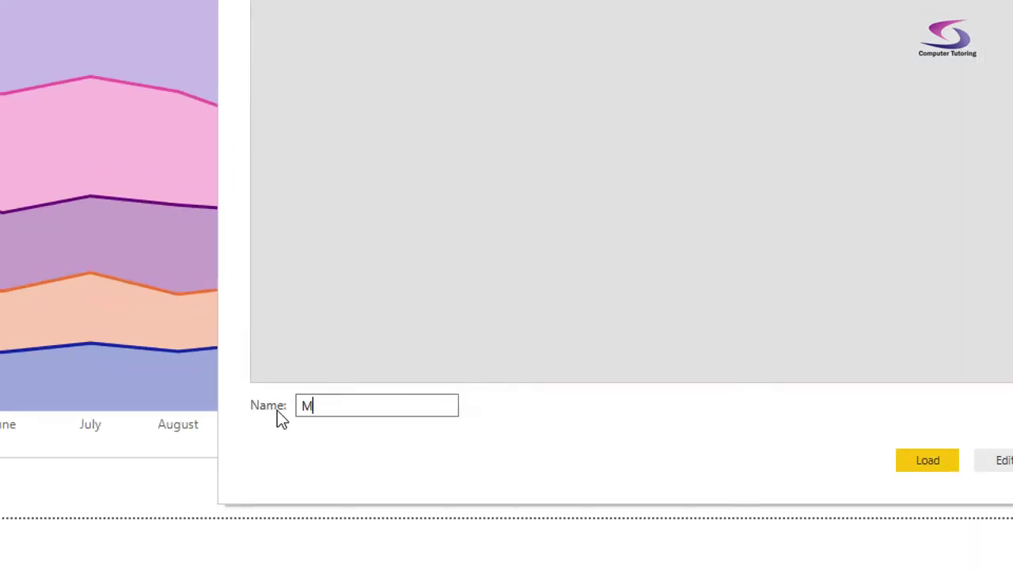
text(sures)
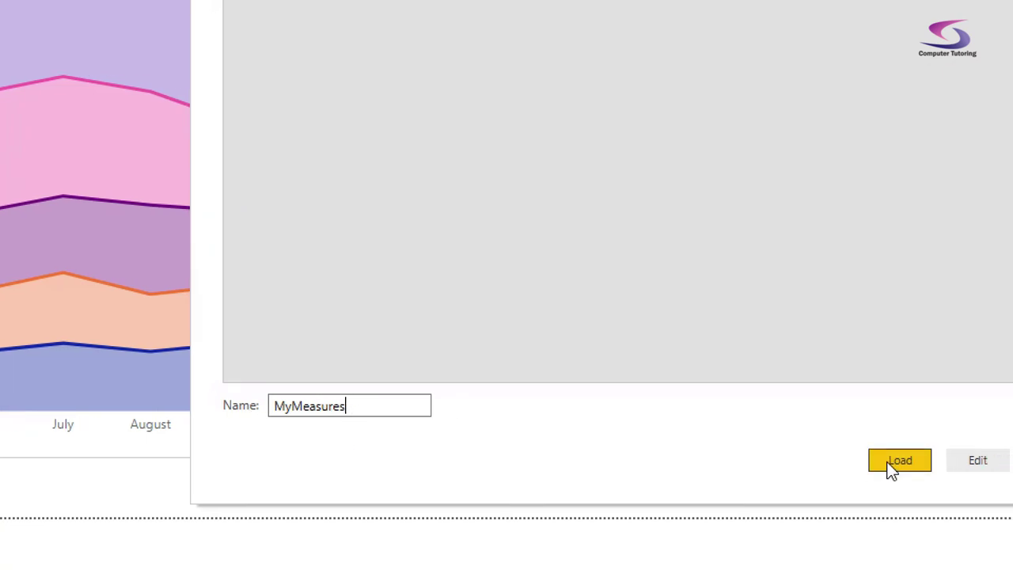
click(925, 464)
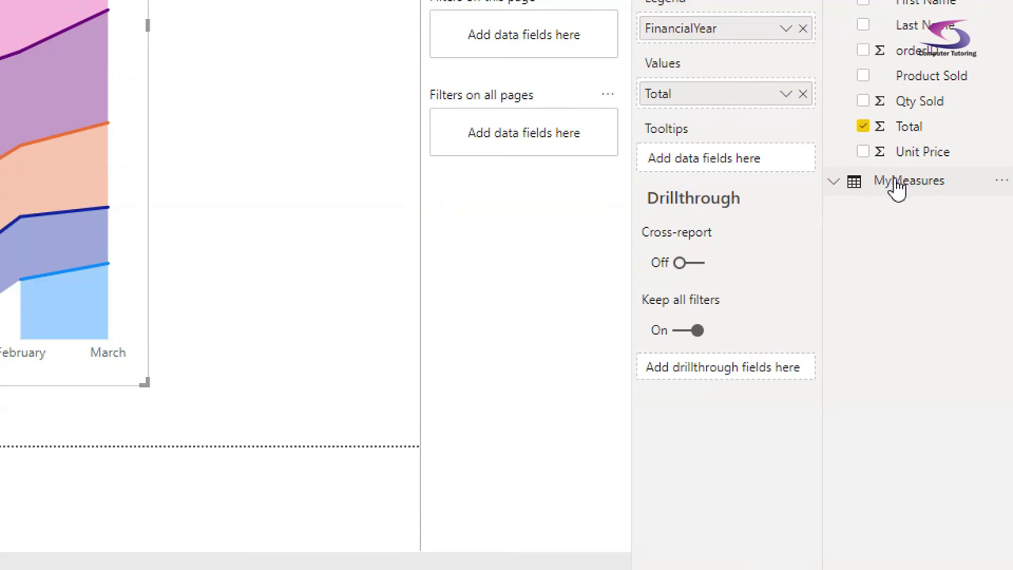
Start a new measure in the MyMeasures table and enter the name CumululativeRev.
click(898, 187)
right_click(898, 187)
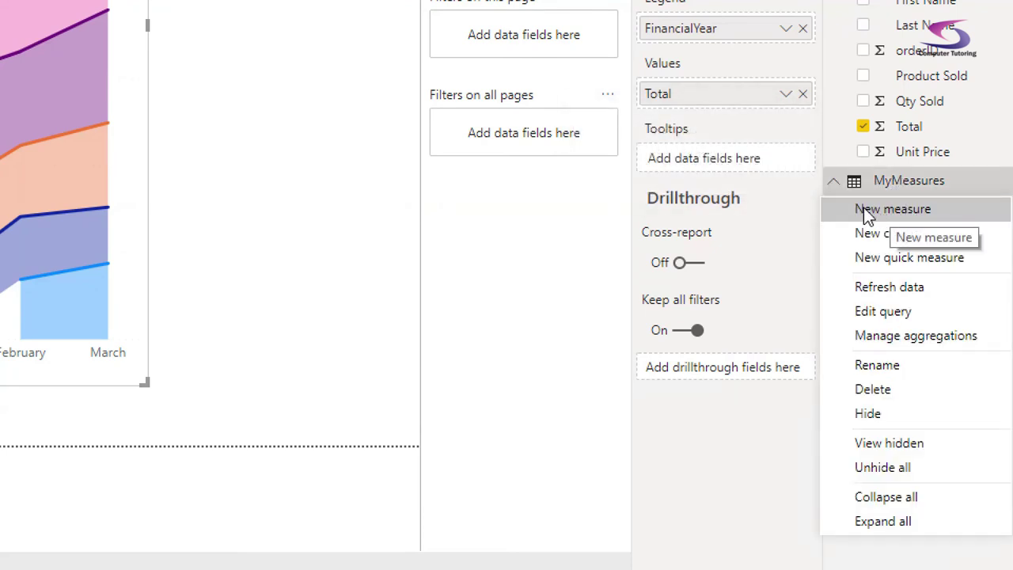
click(906, 210)
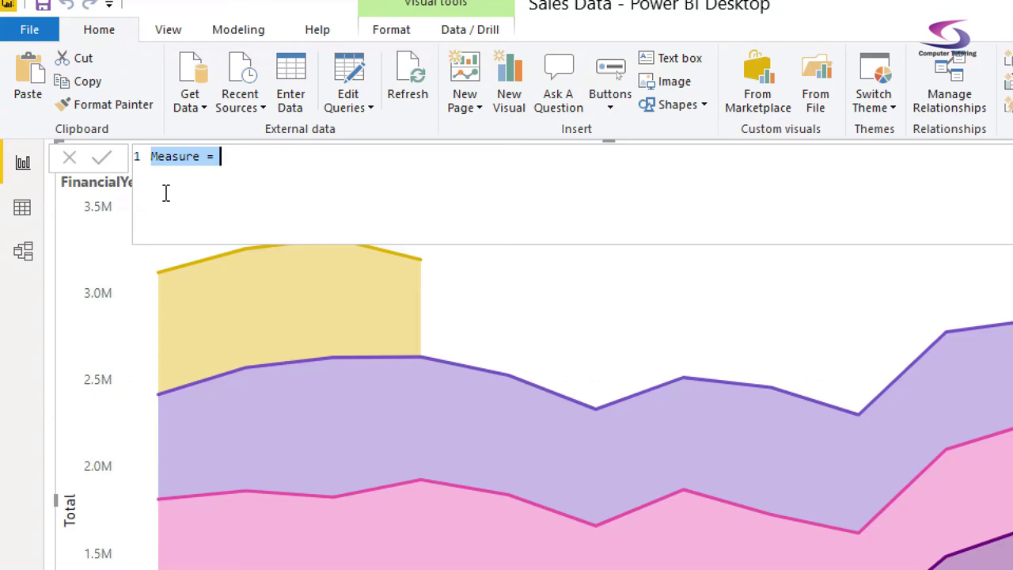
text(Cumul)
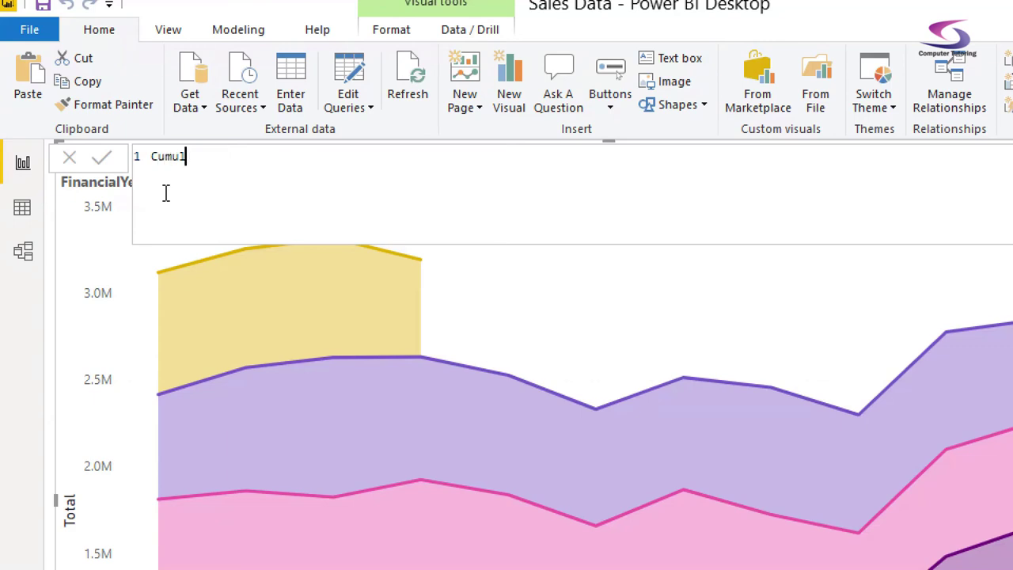
text(ulativeRev)
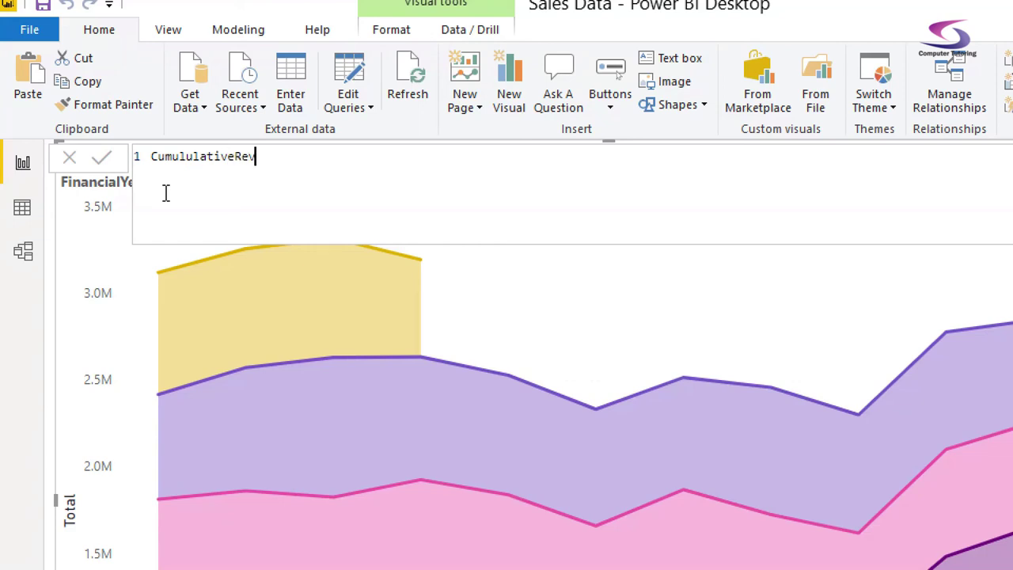
Change the measure's name to TotalRevYTD and begin its formula with the CALCULATE function.
key(Left)
key(Left)
key(Left)
key(ctrl+a)
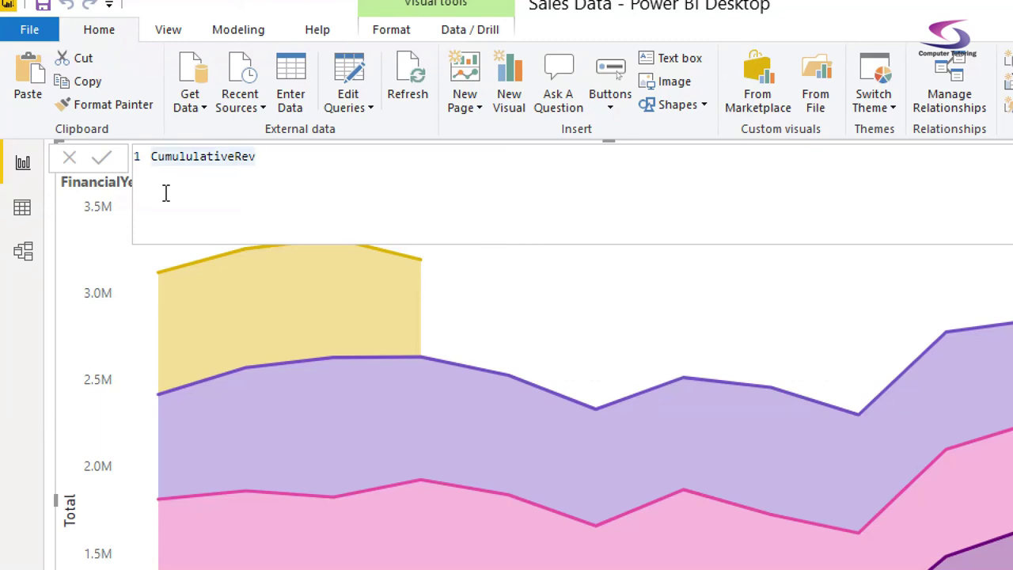
key(BackSpace)
key(BackSpace)
key(BackSpace)
key(BackSpace)
key(BackSpace)
key(BackSpace)
key(BackSpace)
key(BackSpace)
key(BackSpace)
key(BackSpace)
key(BackSpace)
key(BackSpace)
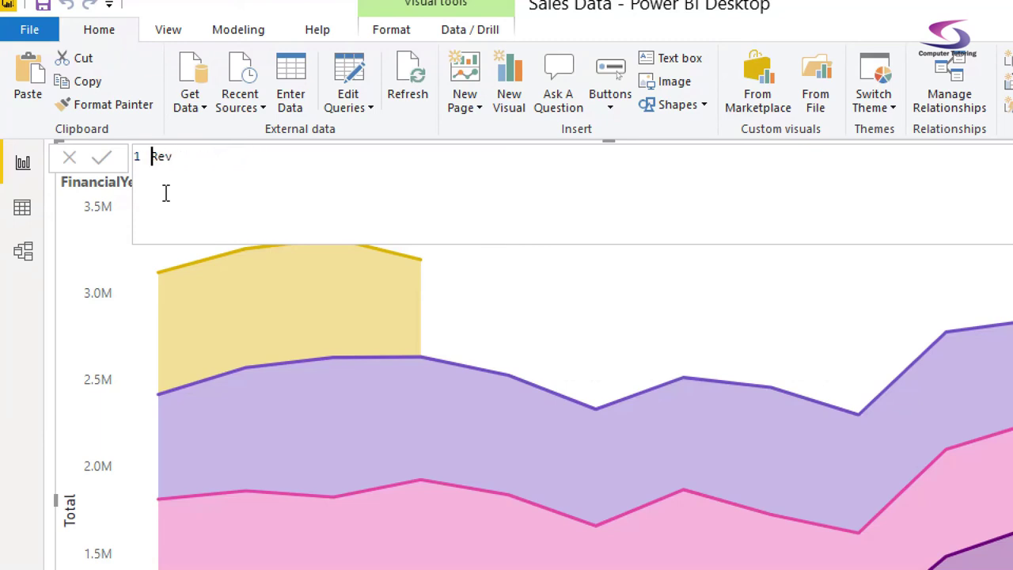
text(total)
key(BackSpace)
key(BackSpace)
key(BackSpace)
key(BackSpace)
key(BackSpace)
text(Total)
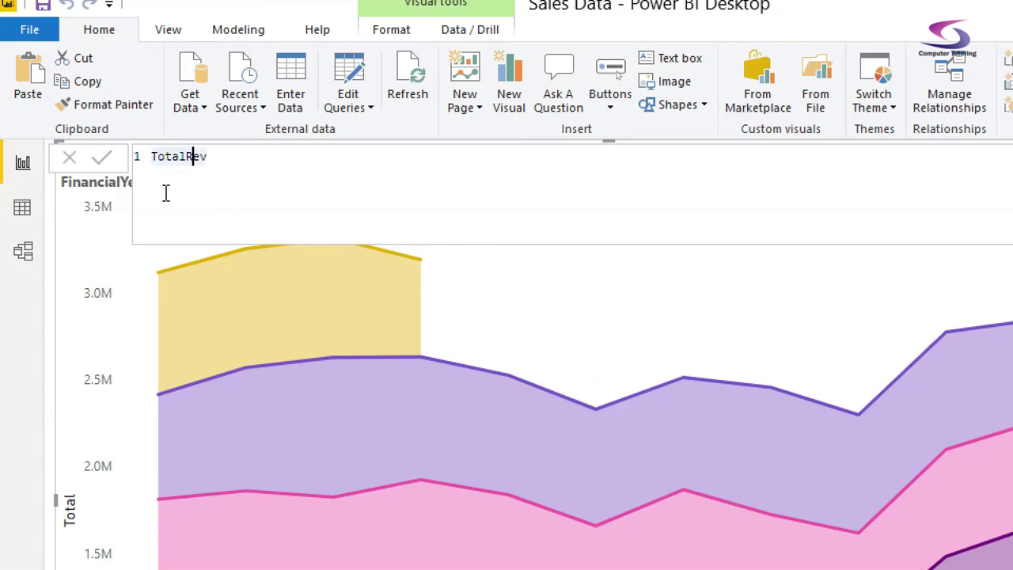
key(Right)
key(Right)
key(Right)
text(Y)
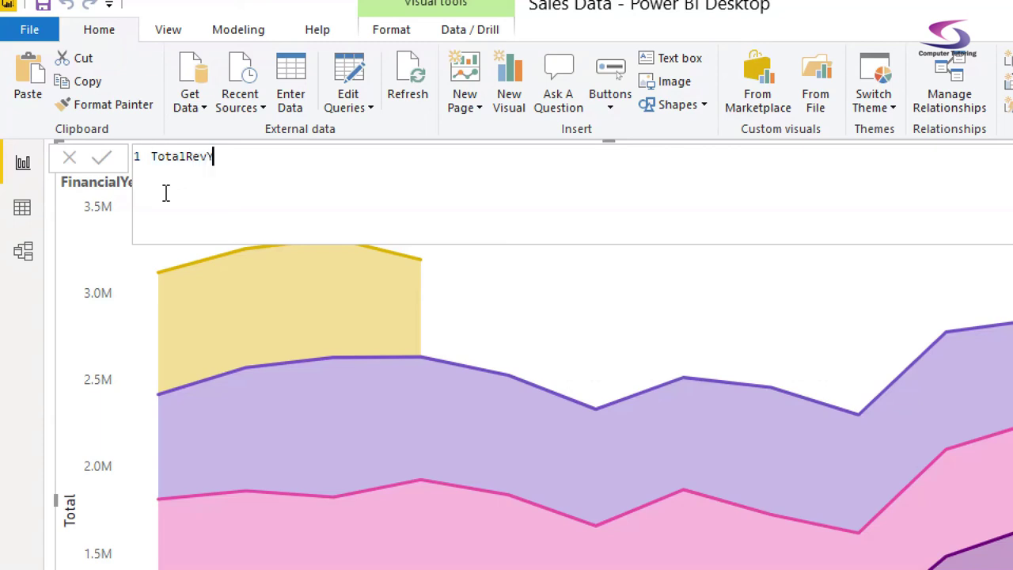
text(TD = CAL)
key(Tab)
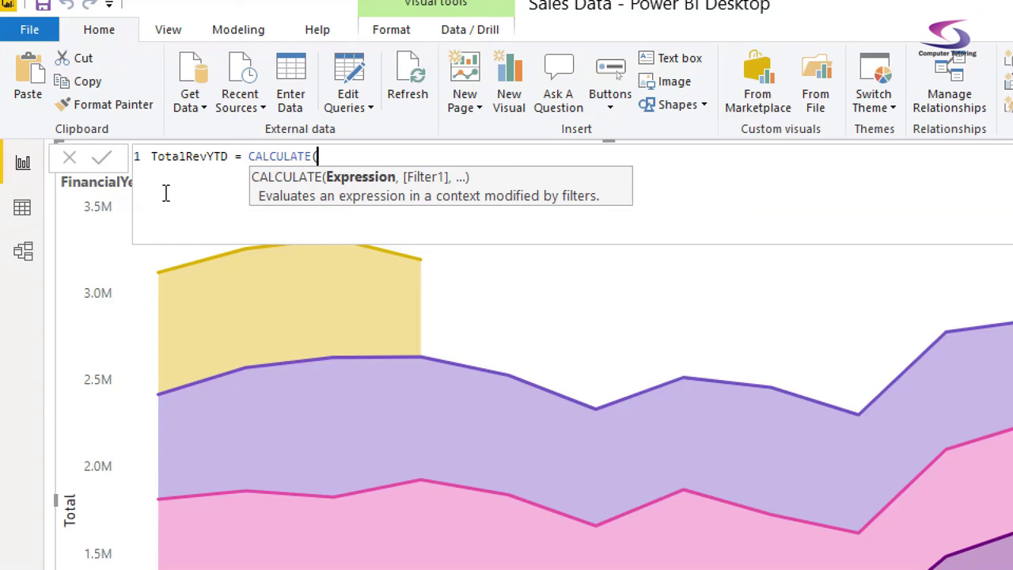
Enter SUM(factSales[Total ]) as the expression argument of CALCULATE, followed by a comma.
text(SUM()
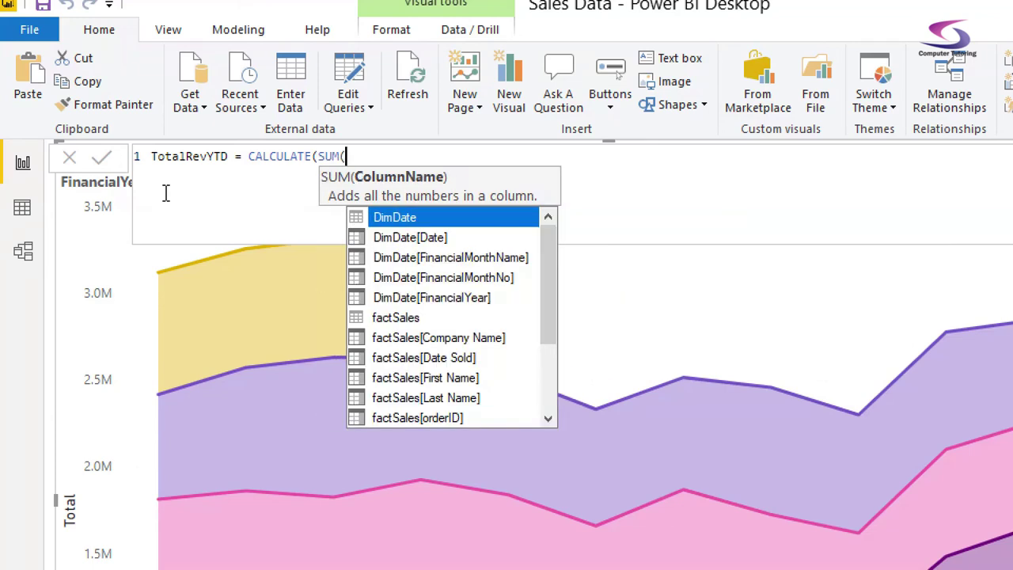
text(factSales)
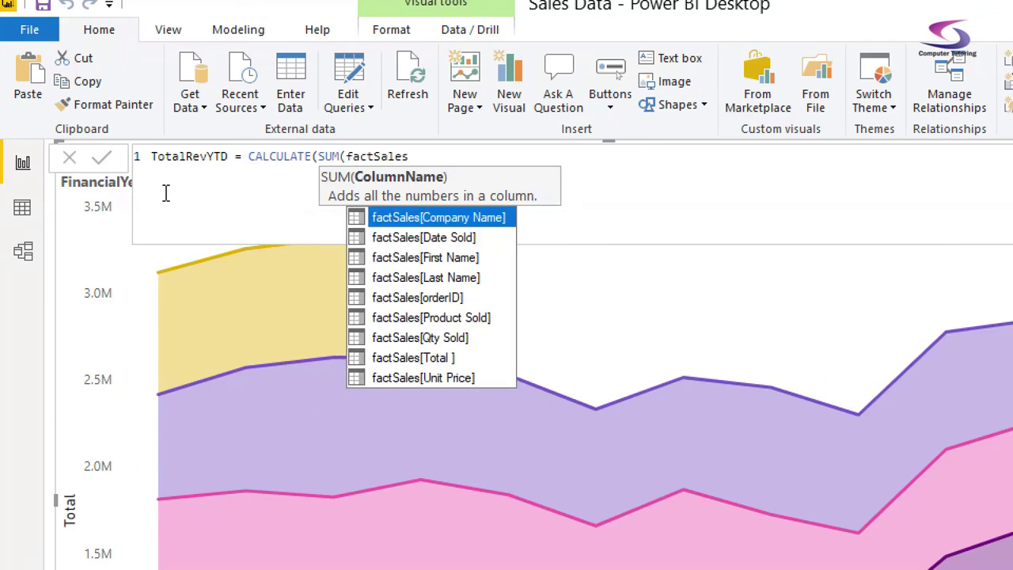
text([To)
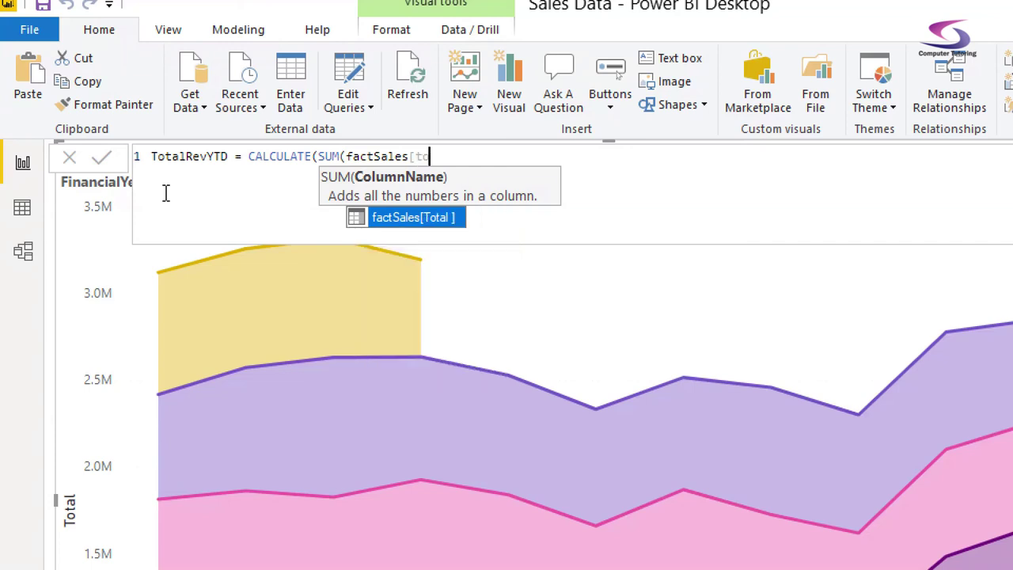
key(Tab)
text())
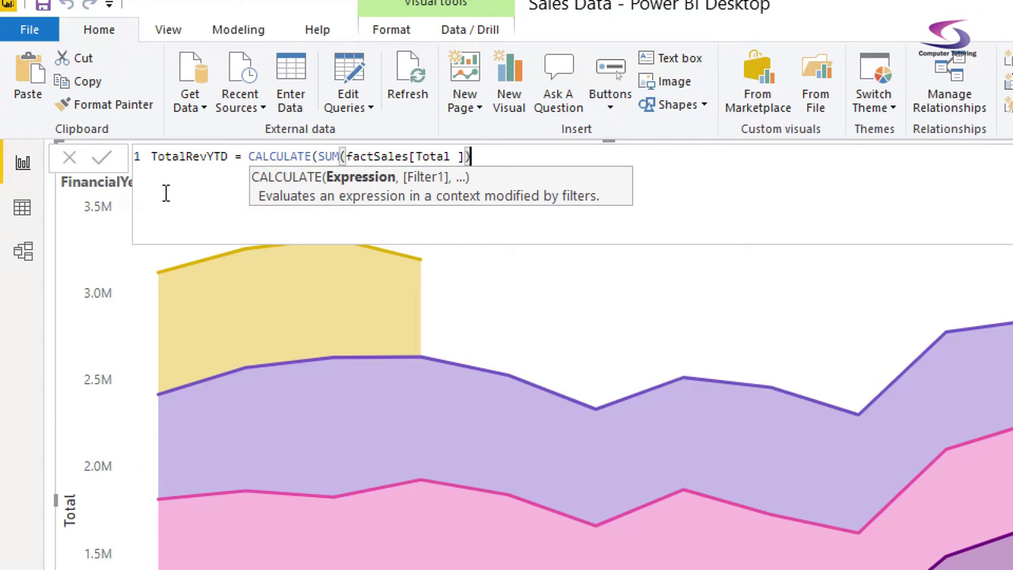
text(,)
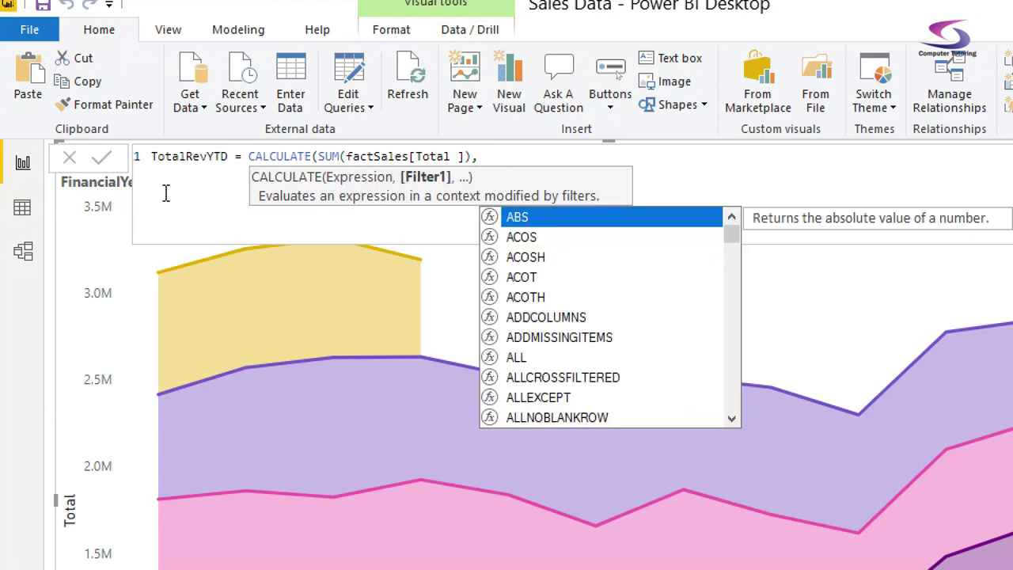
Complete the formula with the filter DATESYTD(DimDate[Date],"31/03") and close the CALCULATE function.
text(DATES)
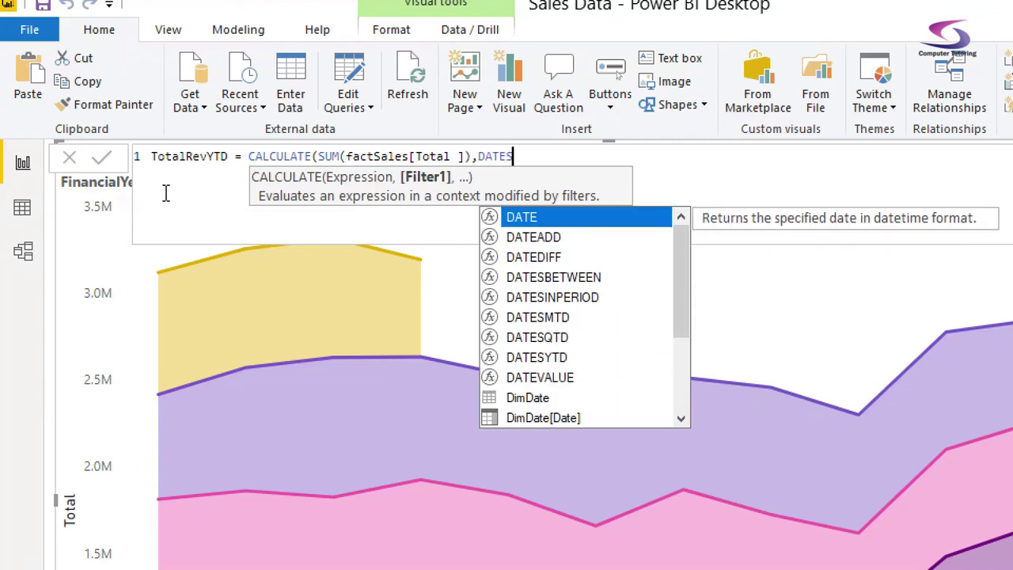
key(Down)
key(Down)
key(Down)
key(Down)
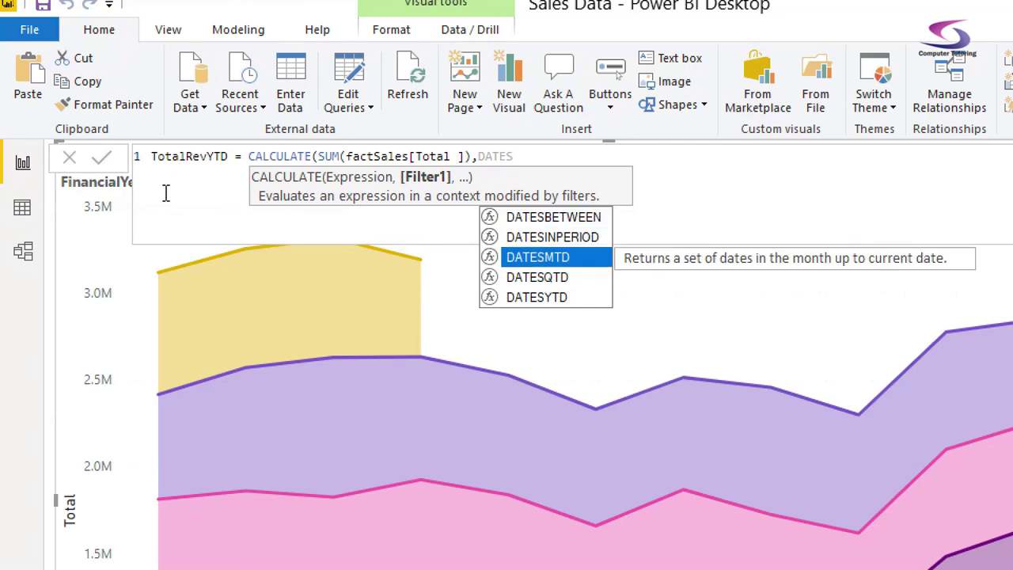
key(Tab)
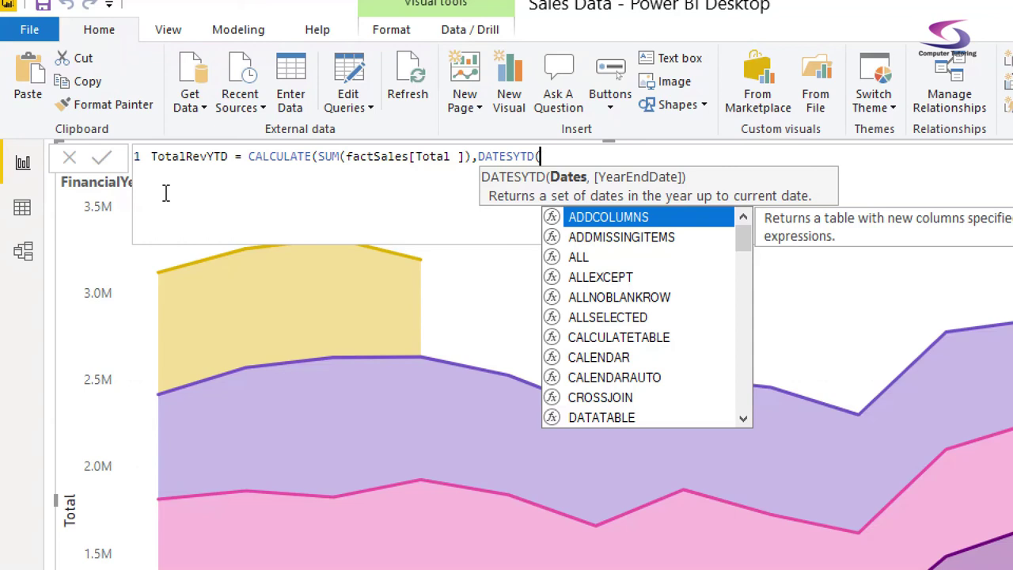
text(Dim)
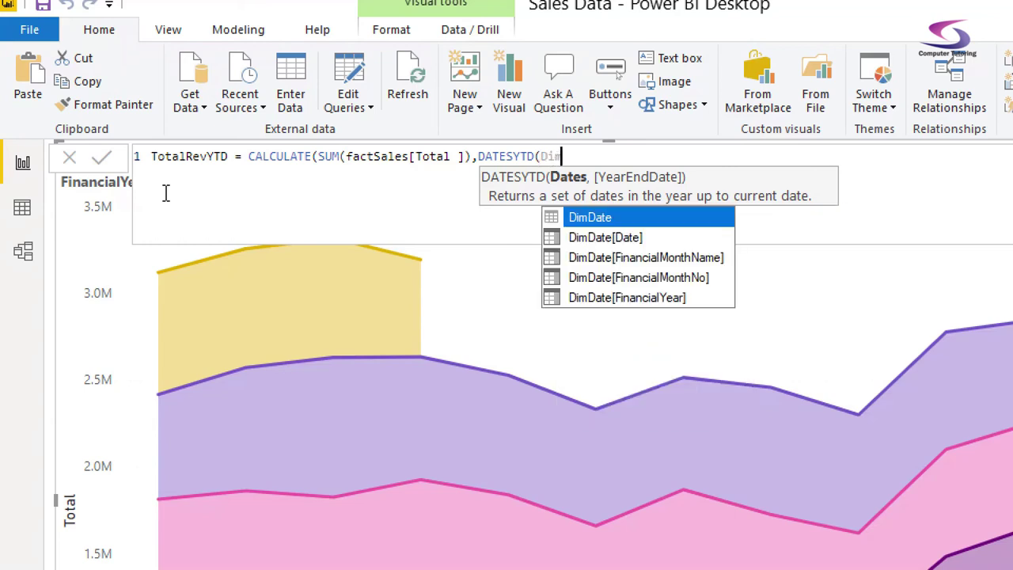
key(Down)
key(Tab)
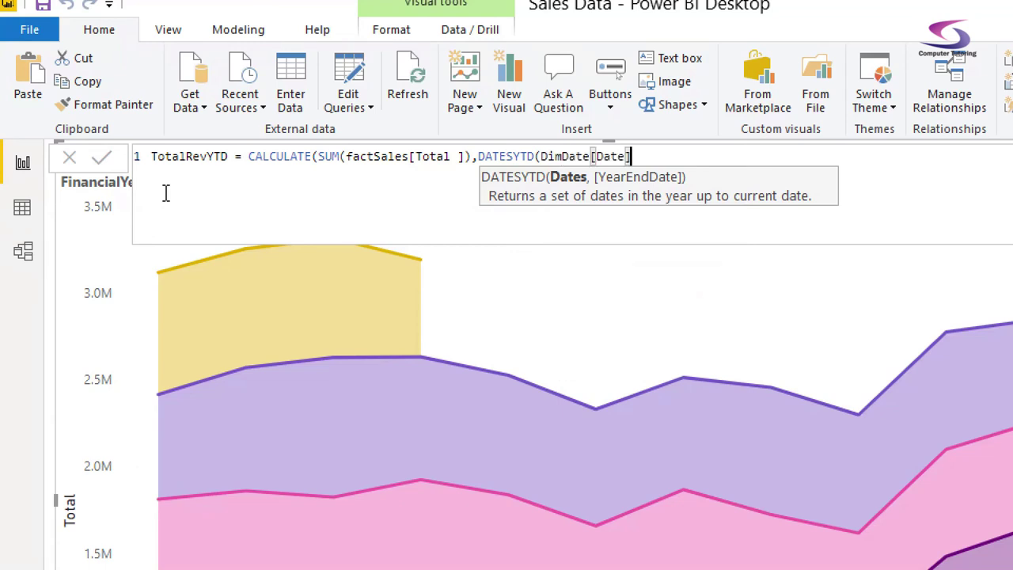
text(,)
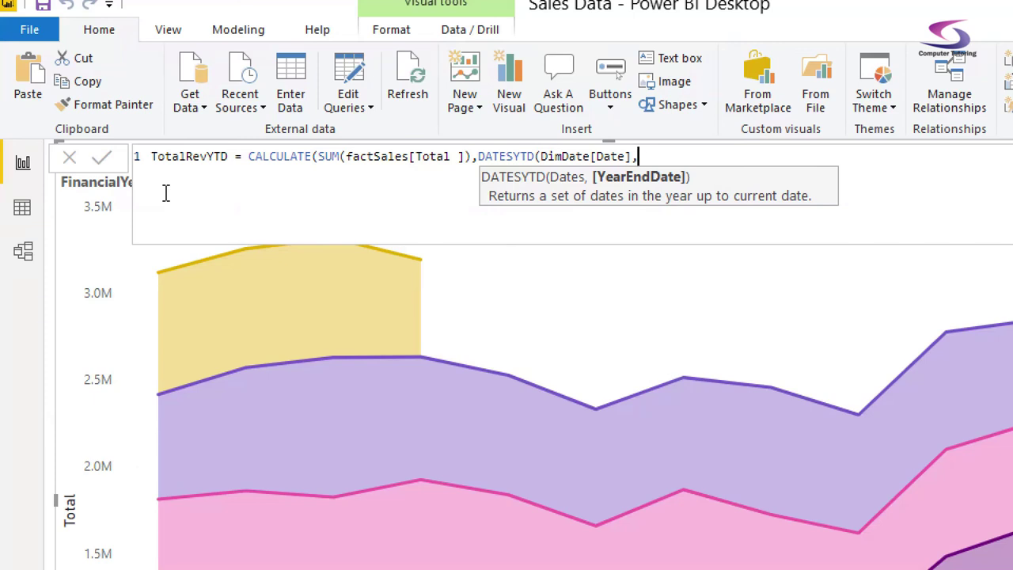
text("31/03")))
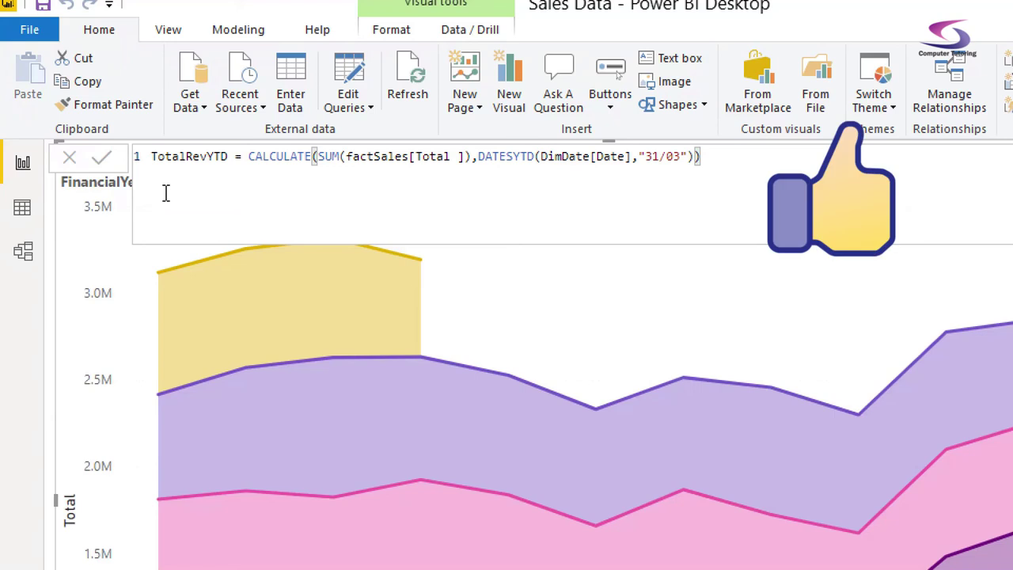
Format the TotalRevYTD measure as £ English (United Kingdom) currency.
click(239, 29)
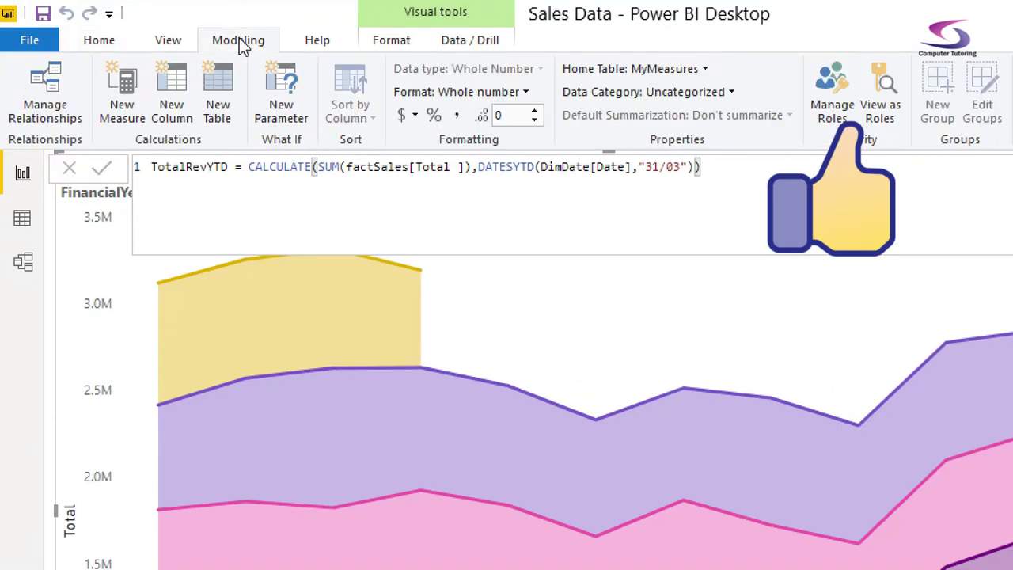
click(402, 117)
click(165, 264)
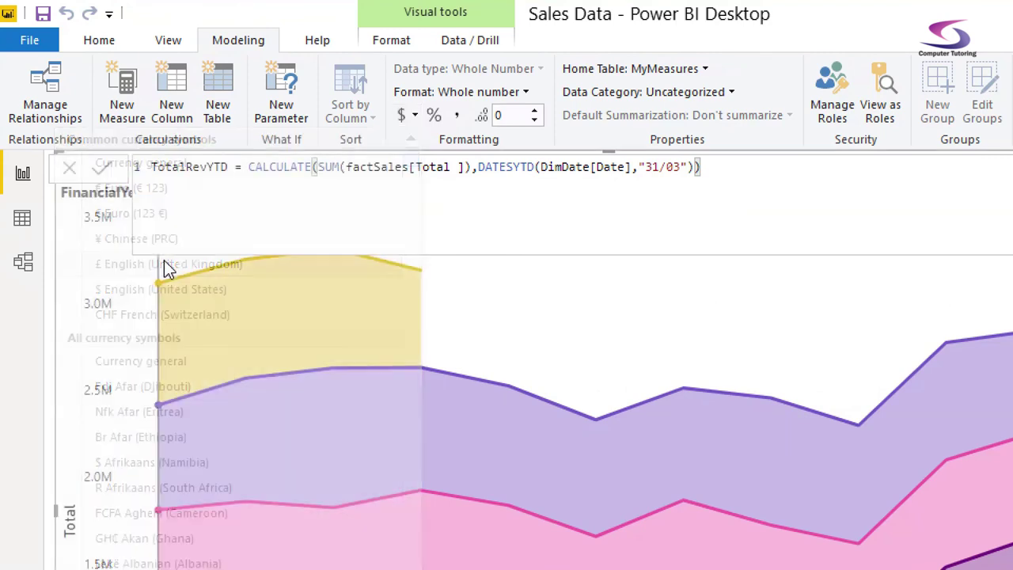
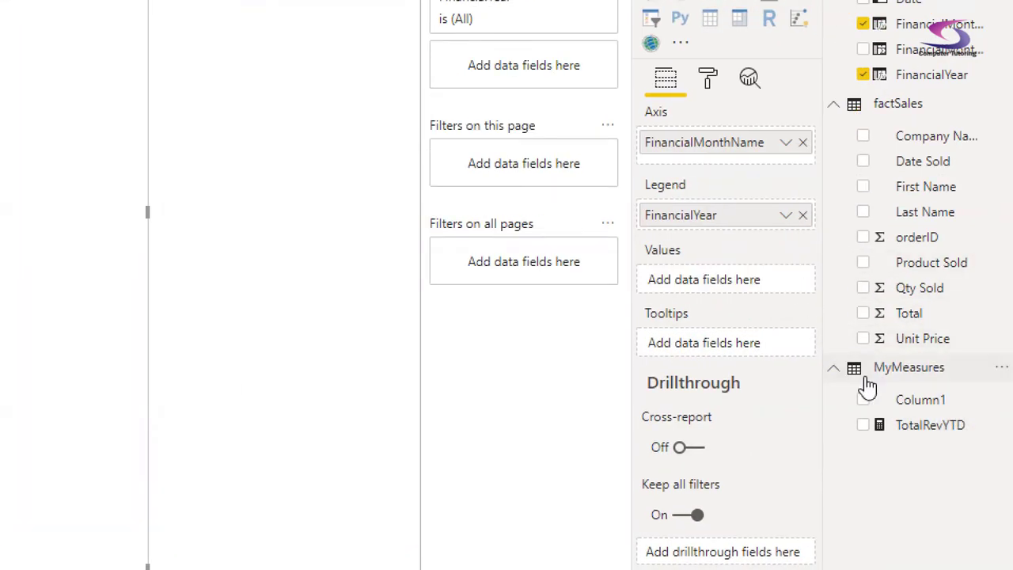
Plot the TotalRevYTD measure as the values of the area chart, then deselect the chart.
drag(925, 431, 731, 287)
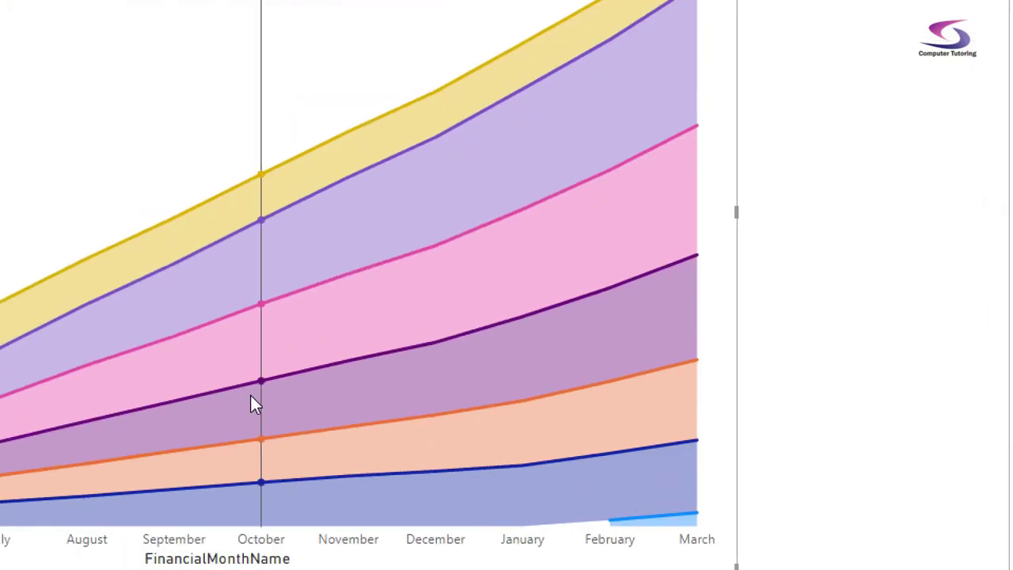
mouse_move(250, 393)
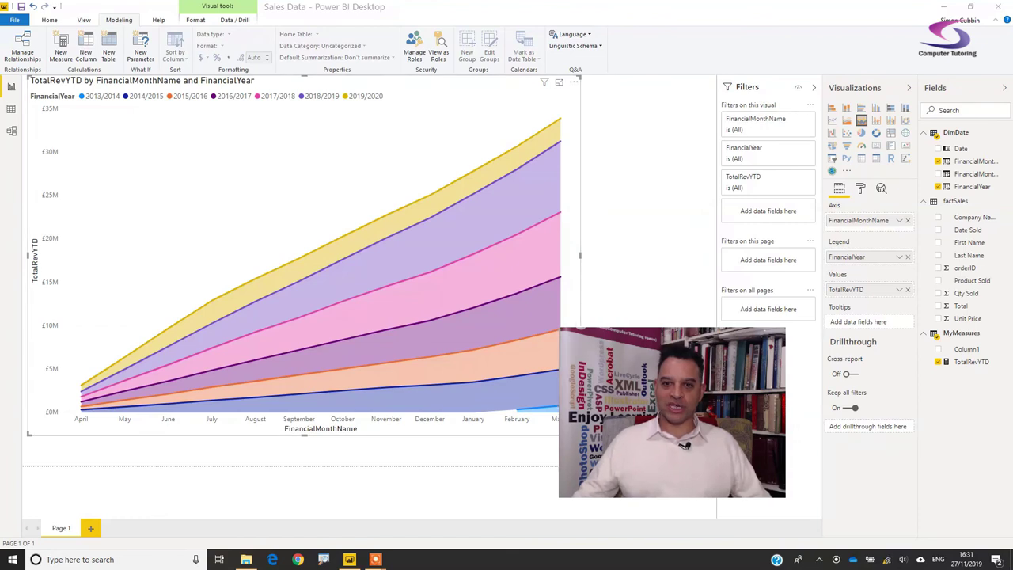
key(Escape)
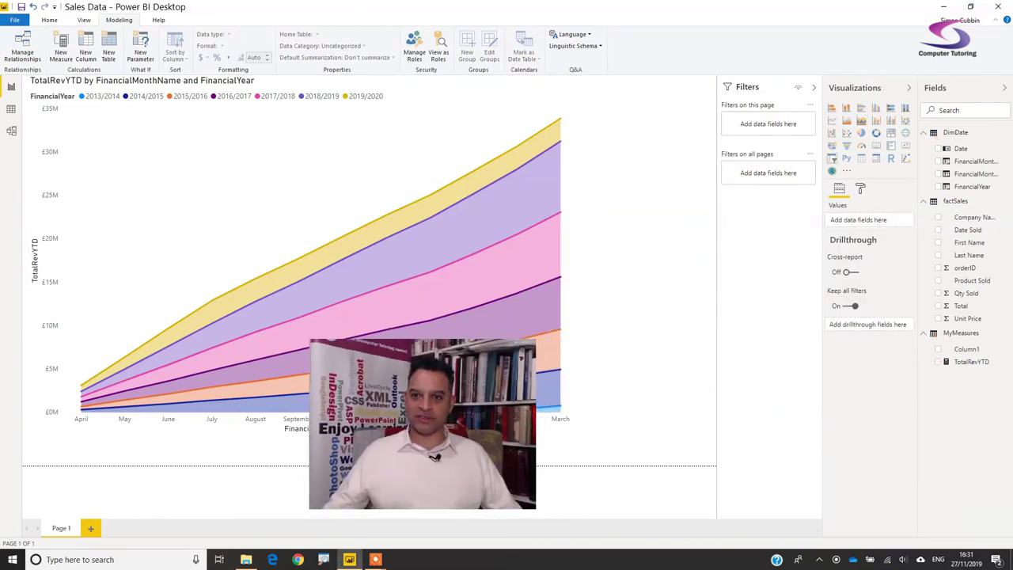
Add a FinancialYear slicer beside the chart and filter the report to 2019/2020.
click(832, 159)
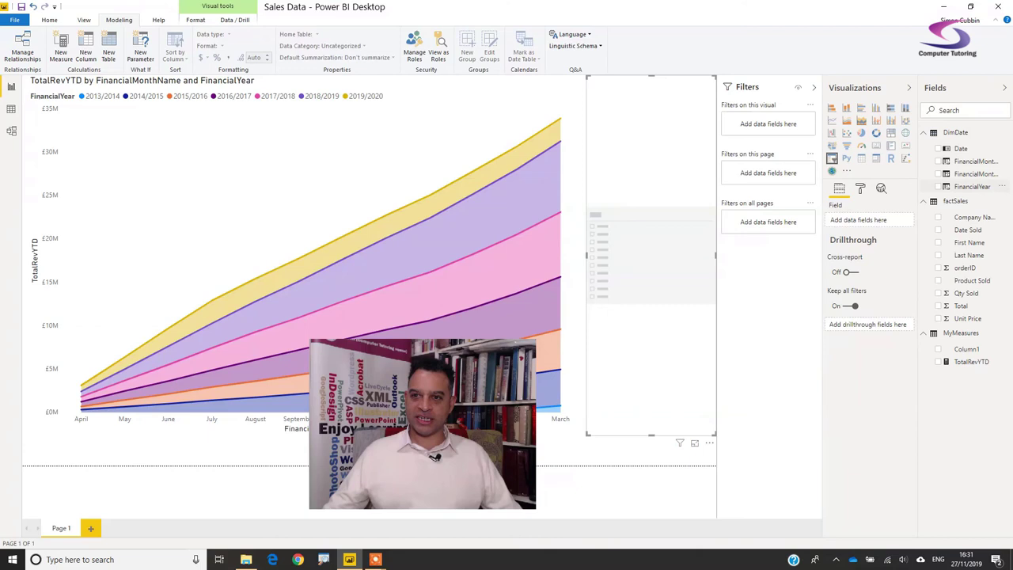
drag(972, 186, 634, 235)
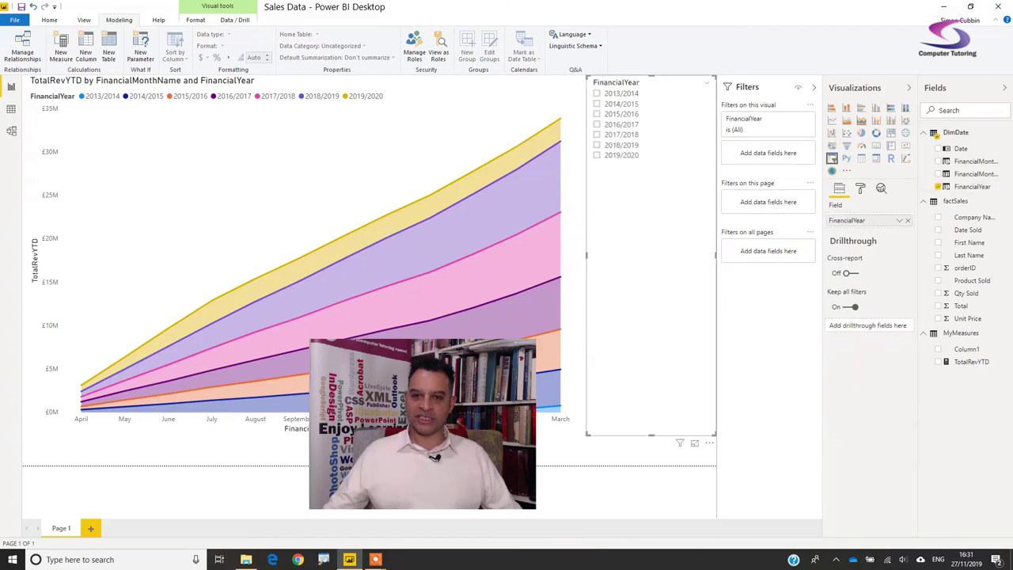
click(597, 156)
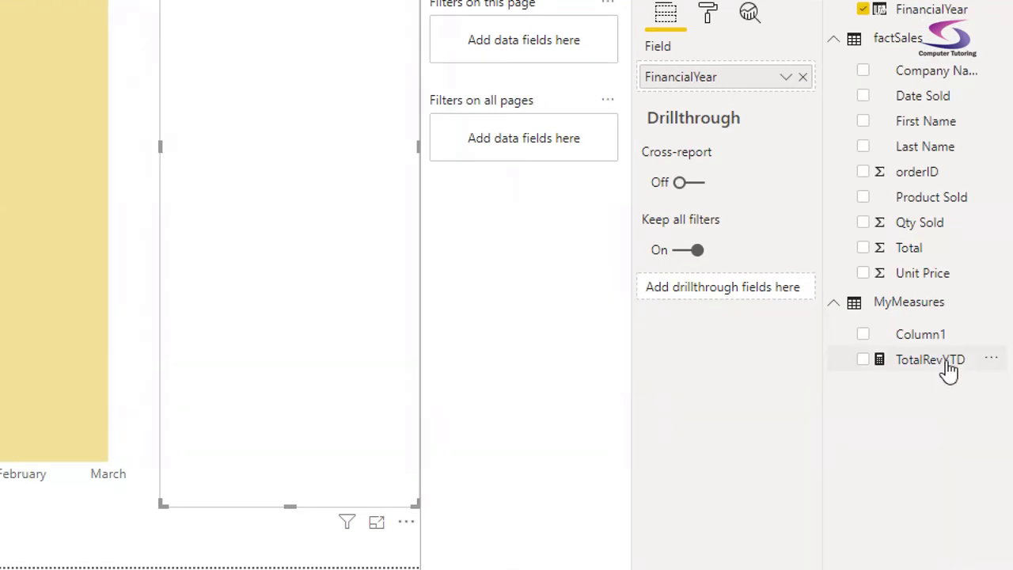
In the TotalRevYTD formula, insert IF(COUNTROWS(factSales)>0, on its own line before the CALCULATE expression.
click(977, 366)
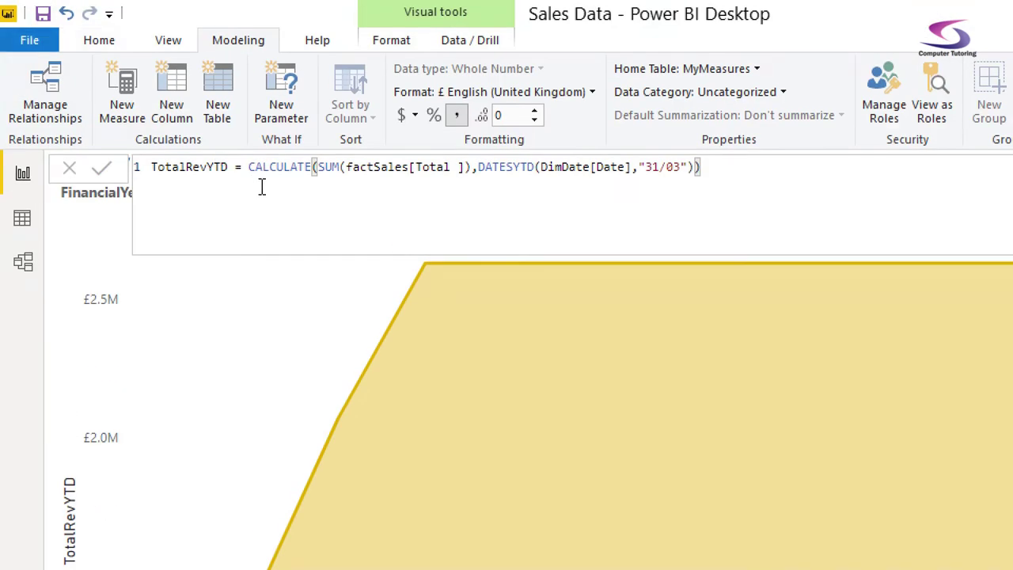
double_click(250, 168)
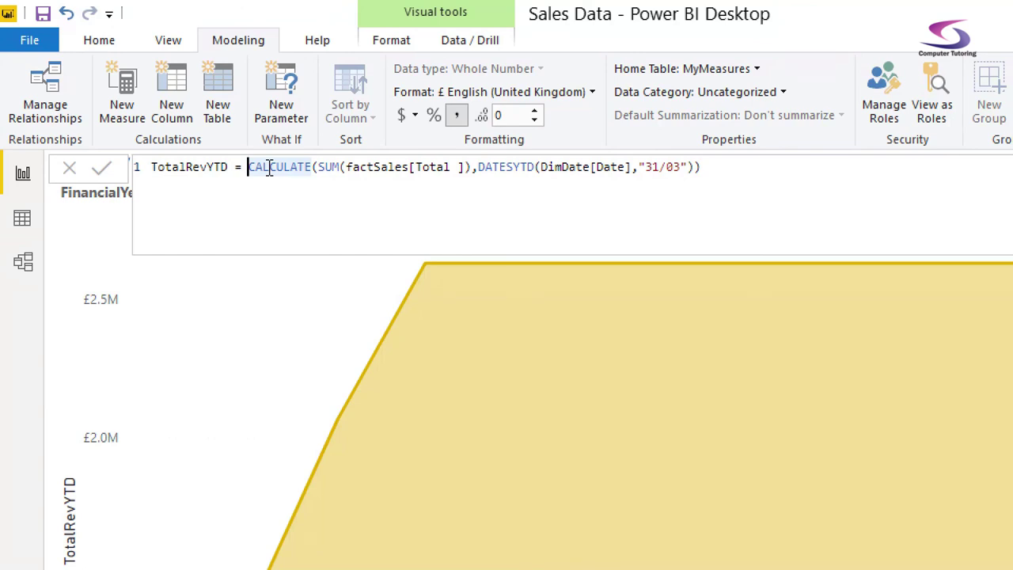
key(shift+Return)
key(shift+Return)
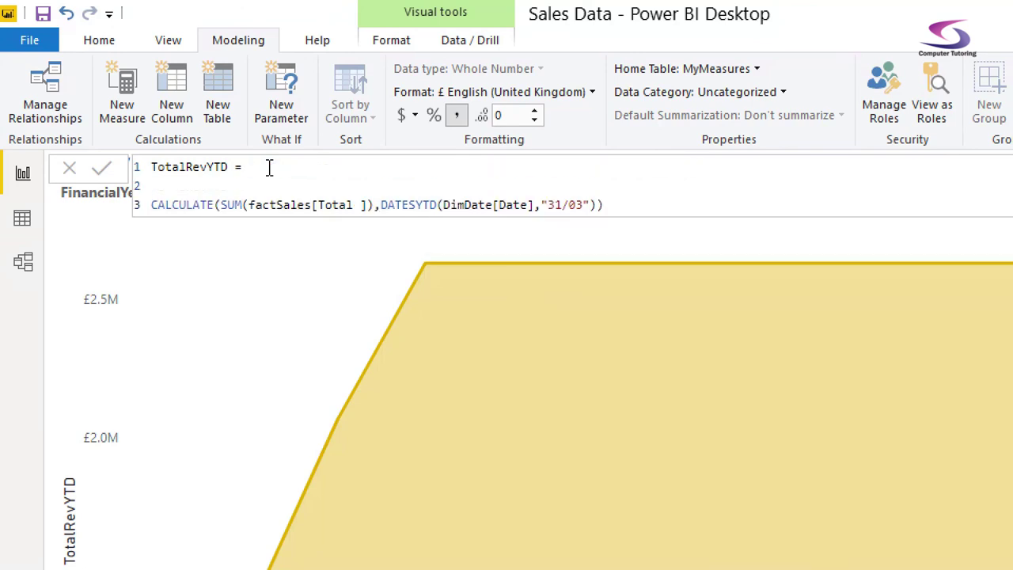
text(IF(COUNT)
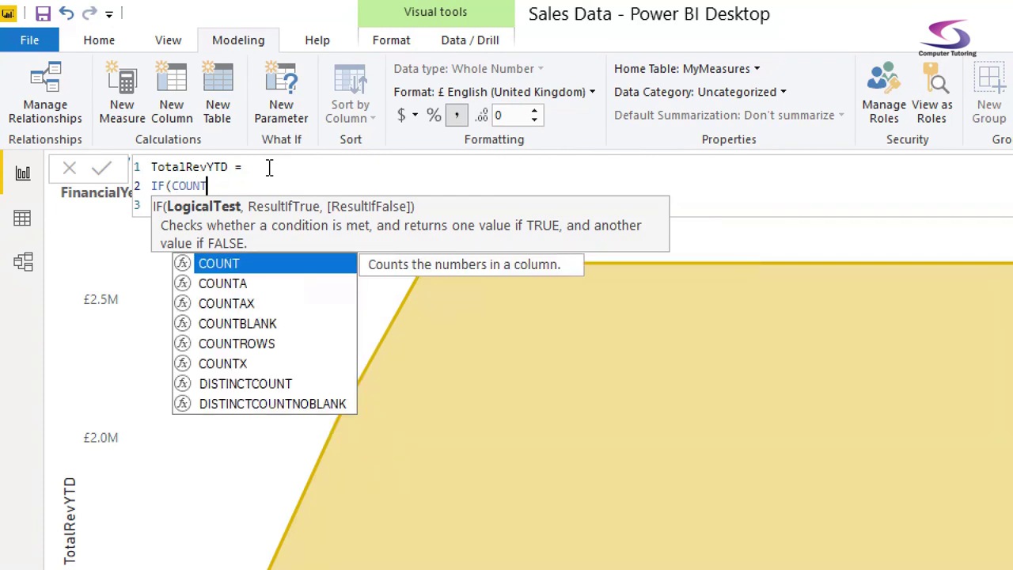
text(ROWS()
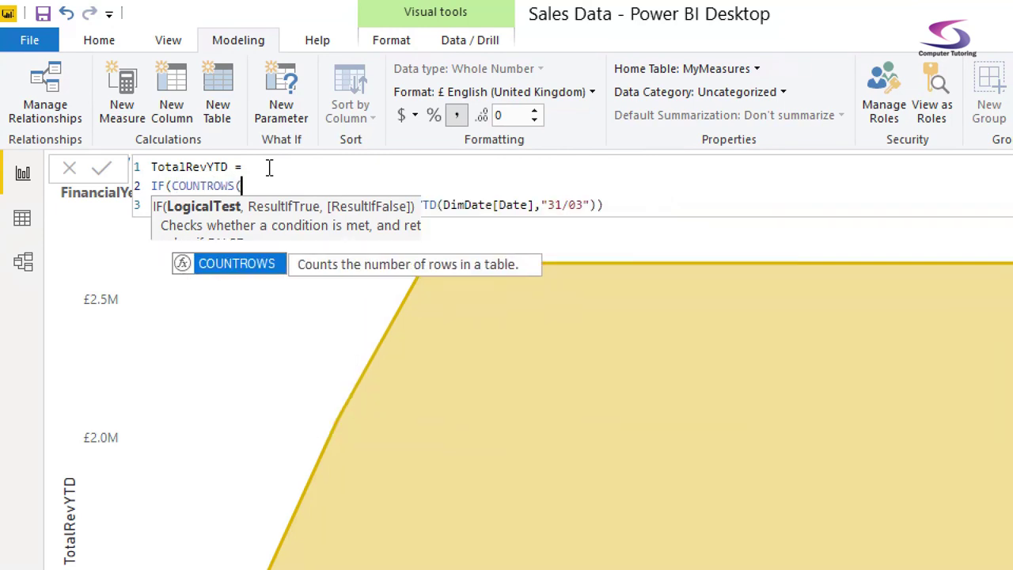
text(factSales)>0)
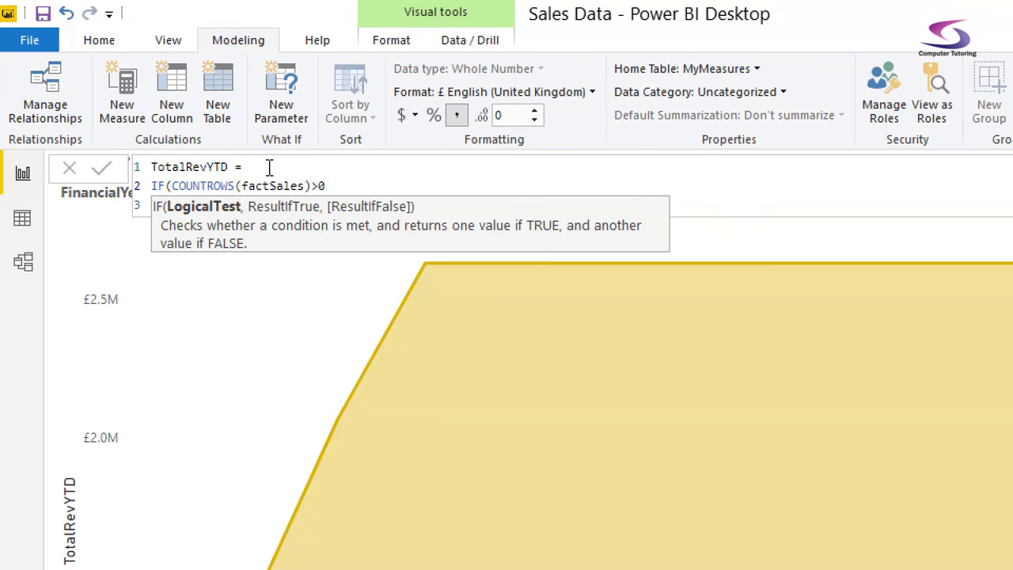
text(,)
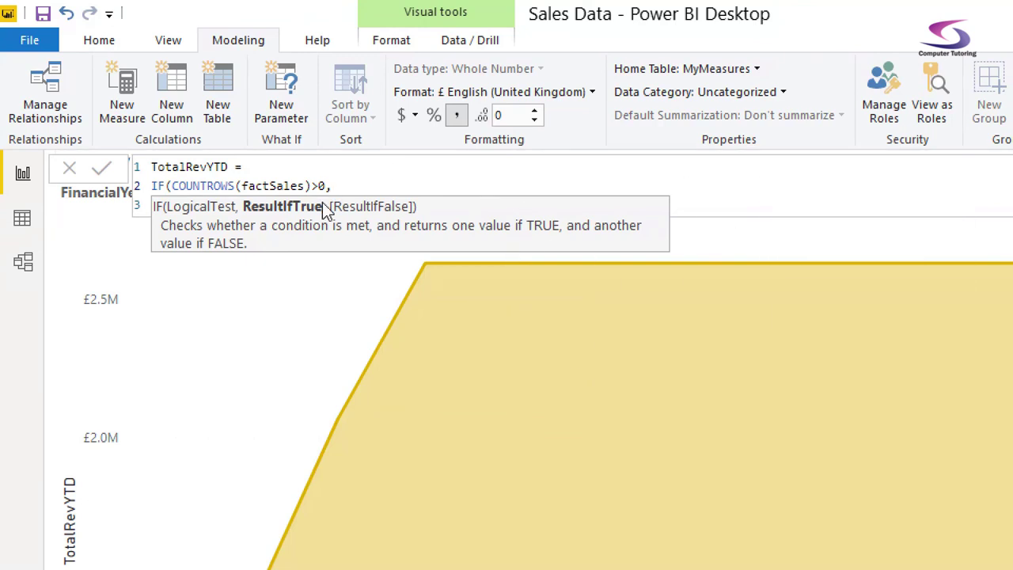
Close the IF function with a parenthesis on a new line, indent the CALCULATE line and commit the formula.
text(CALCULATE(SUM(factSales[Total ]),DATESYTD(DimDate[Date],"31/03")))
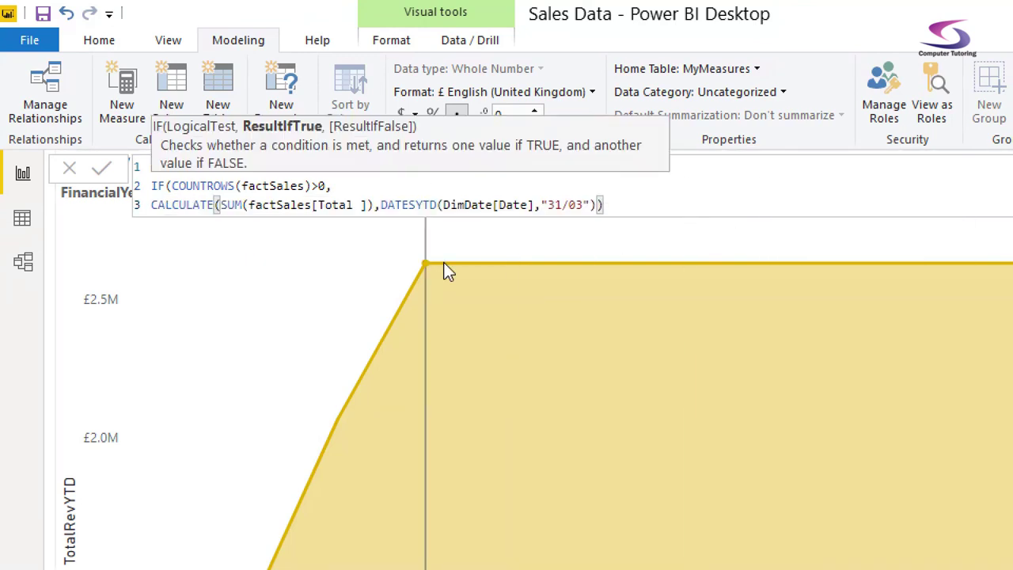
key(shift+Return)
text())
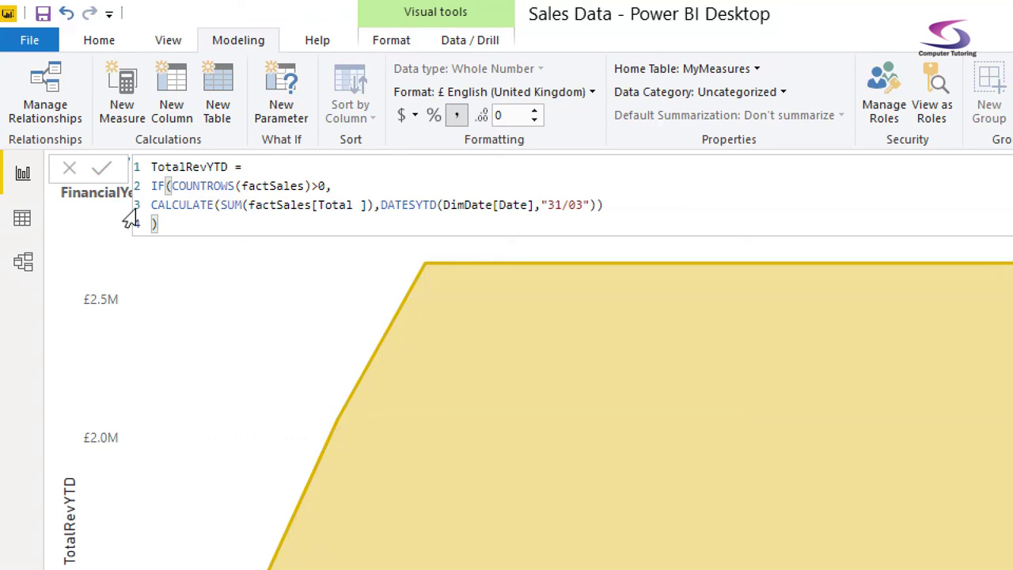
click(153, 205)
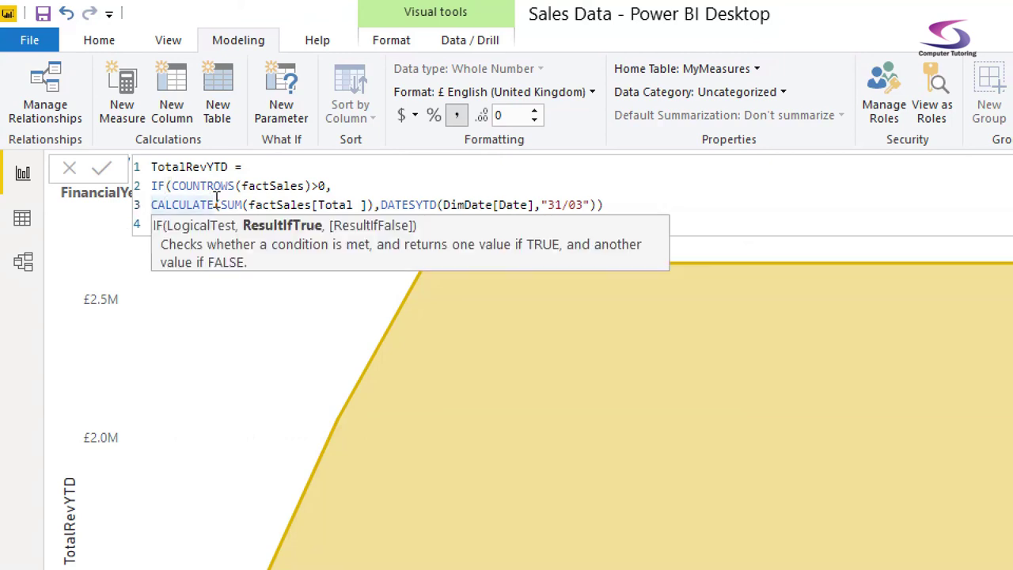
key(Tab)
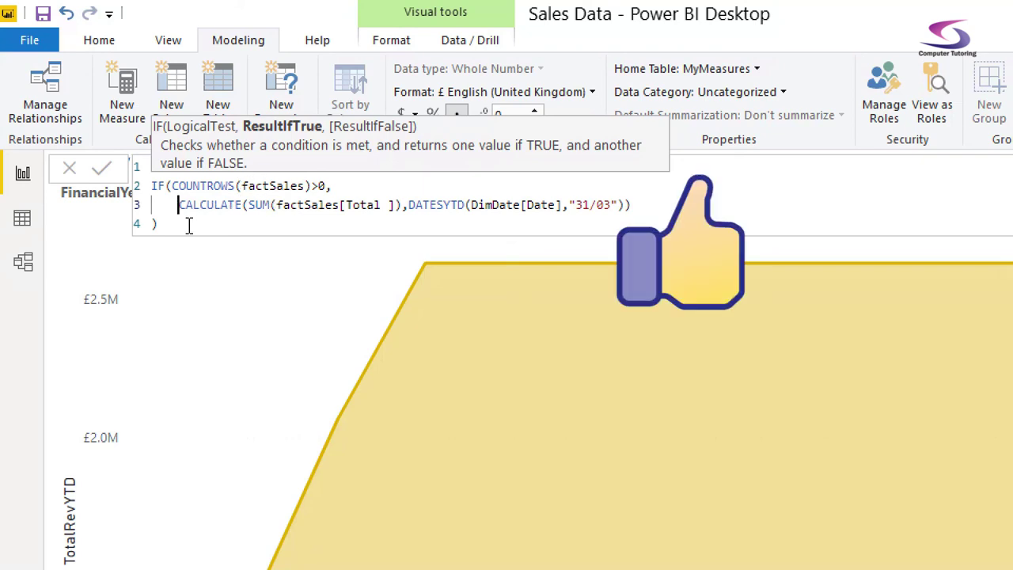
key(Return)
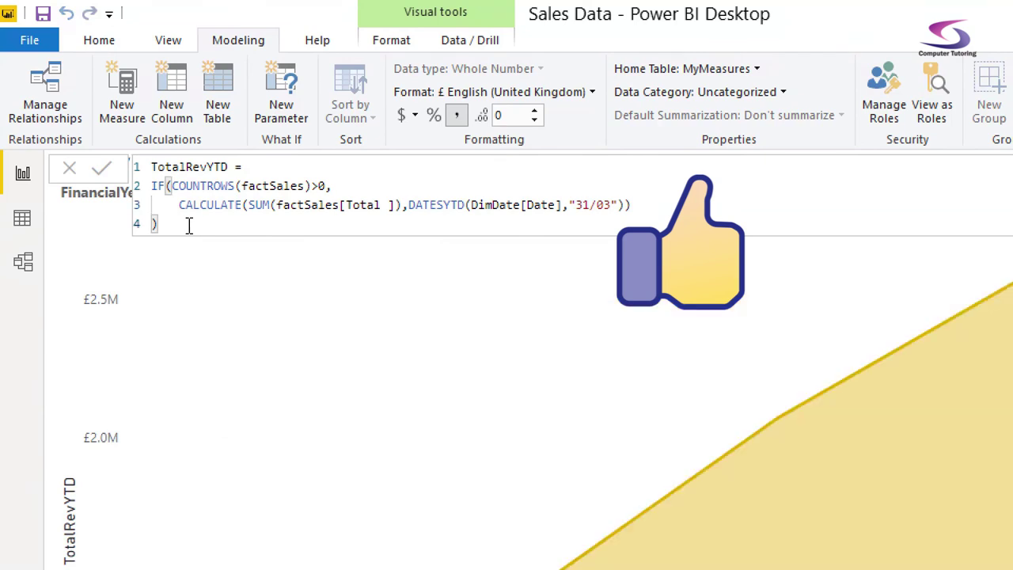
Add 2018/2019 to the slicer selection alongside 2019/2020 and compare both years' July year-to-date revenue on the chart.
mouse_move(373, 329)
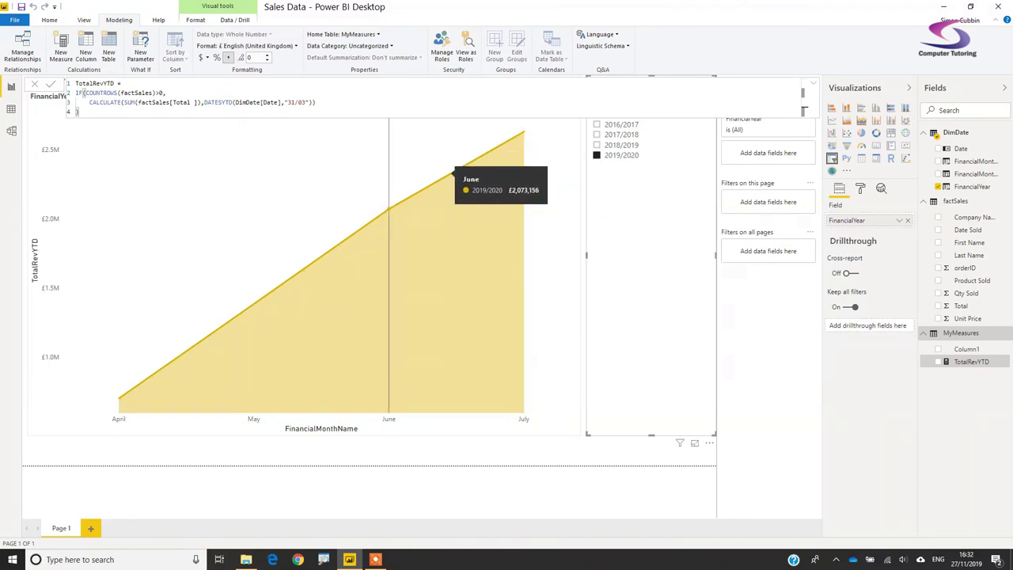
ctrl+click(597, 145)
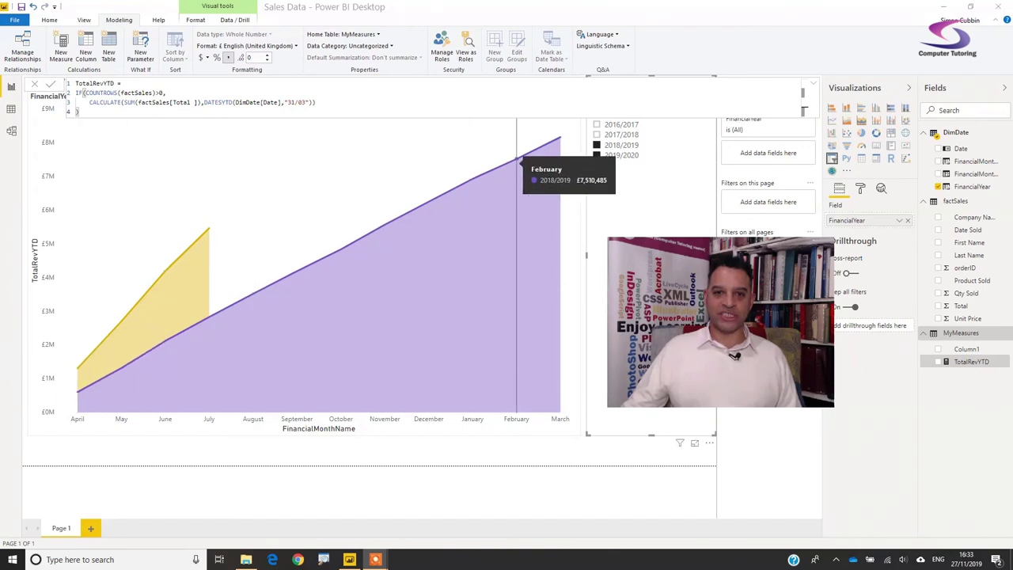
click(518, 162)
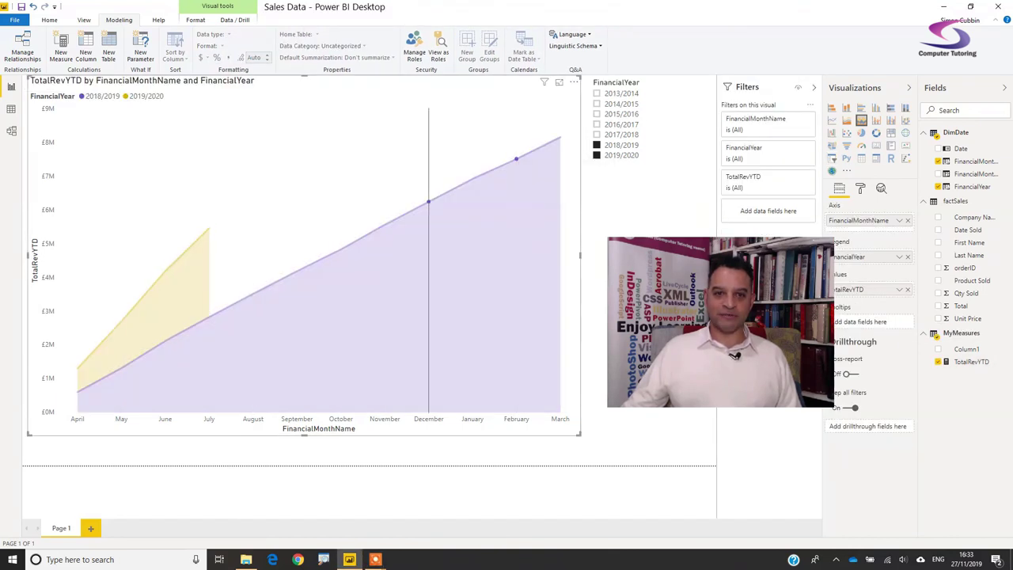
click(516, 160)
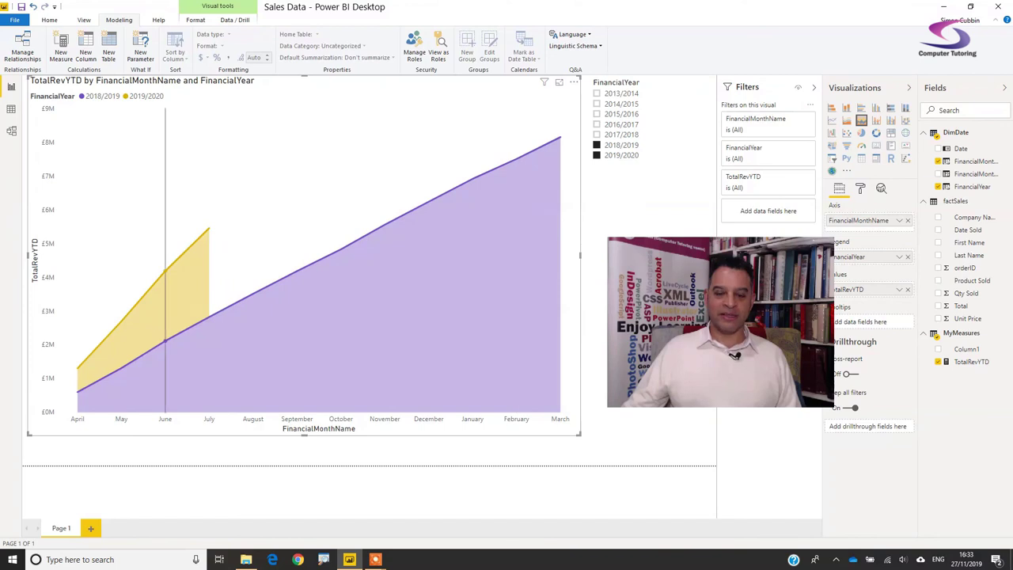
mouse_move(214, 245)
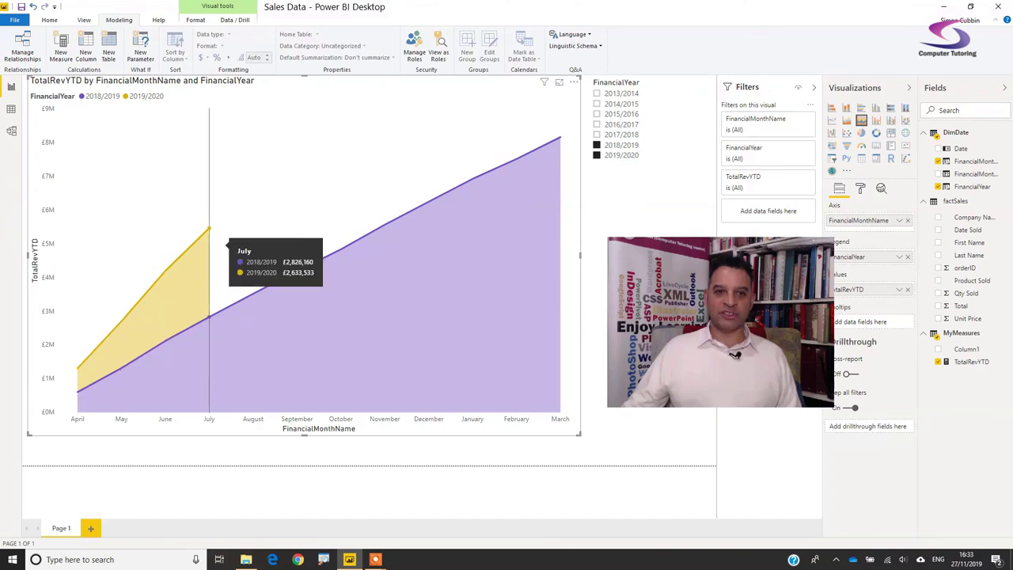